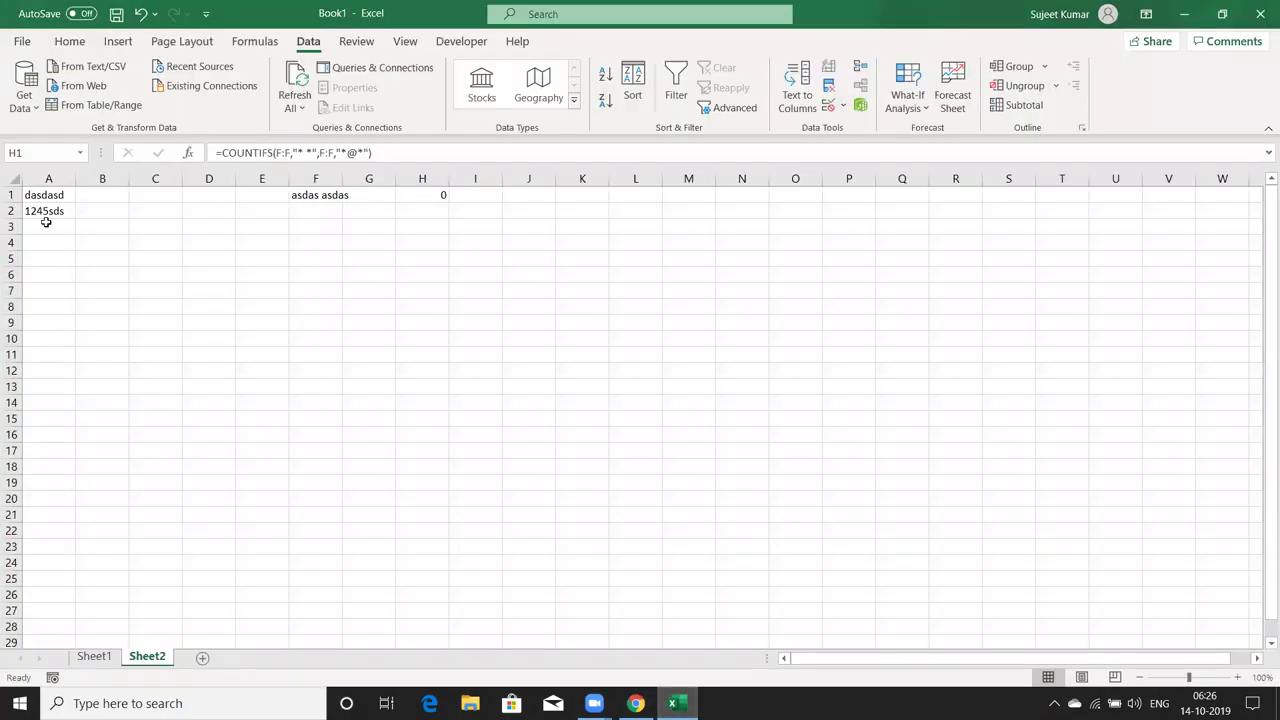
Test that entering 'saddas dasd' in A3 is rejected, then cancel the error.
{"action": "left_click", "coordinate": [46, 223]}
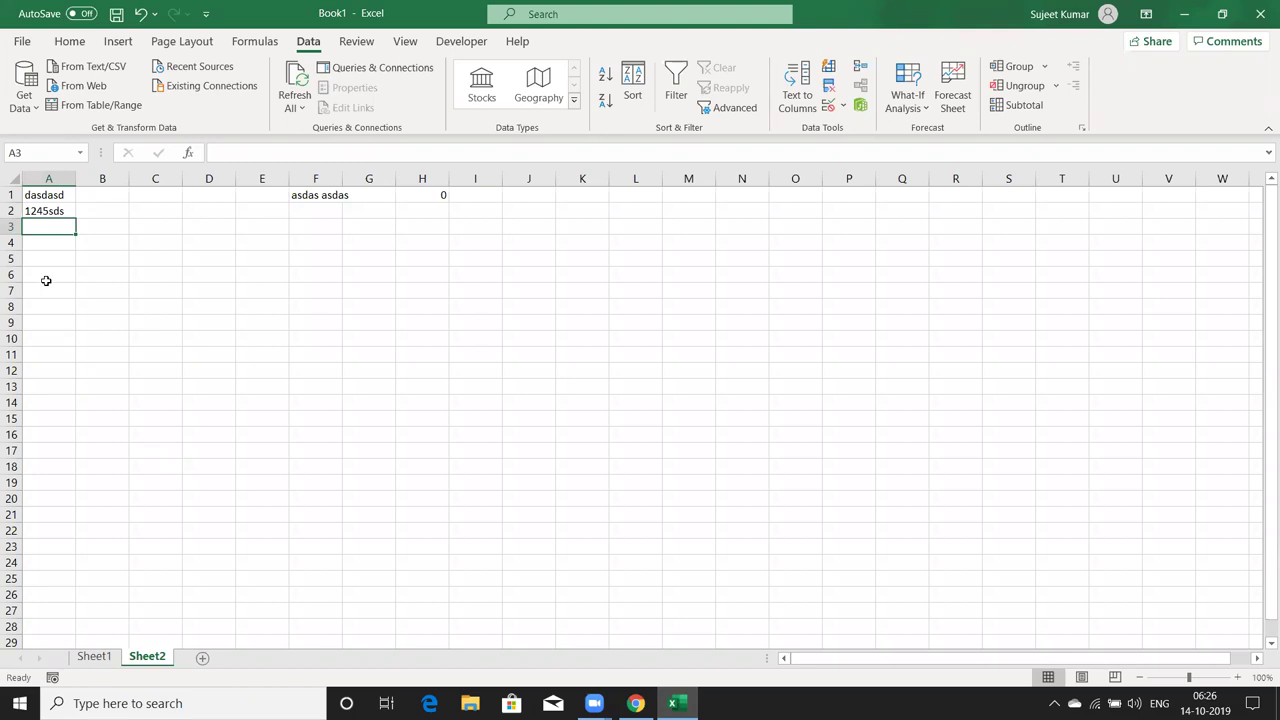
{"action": "type", "text": "saddas "}
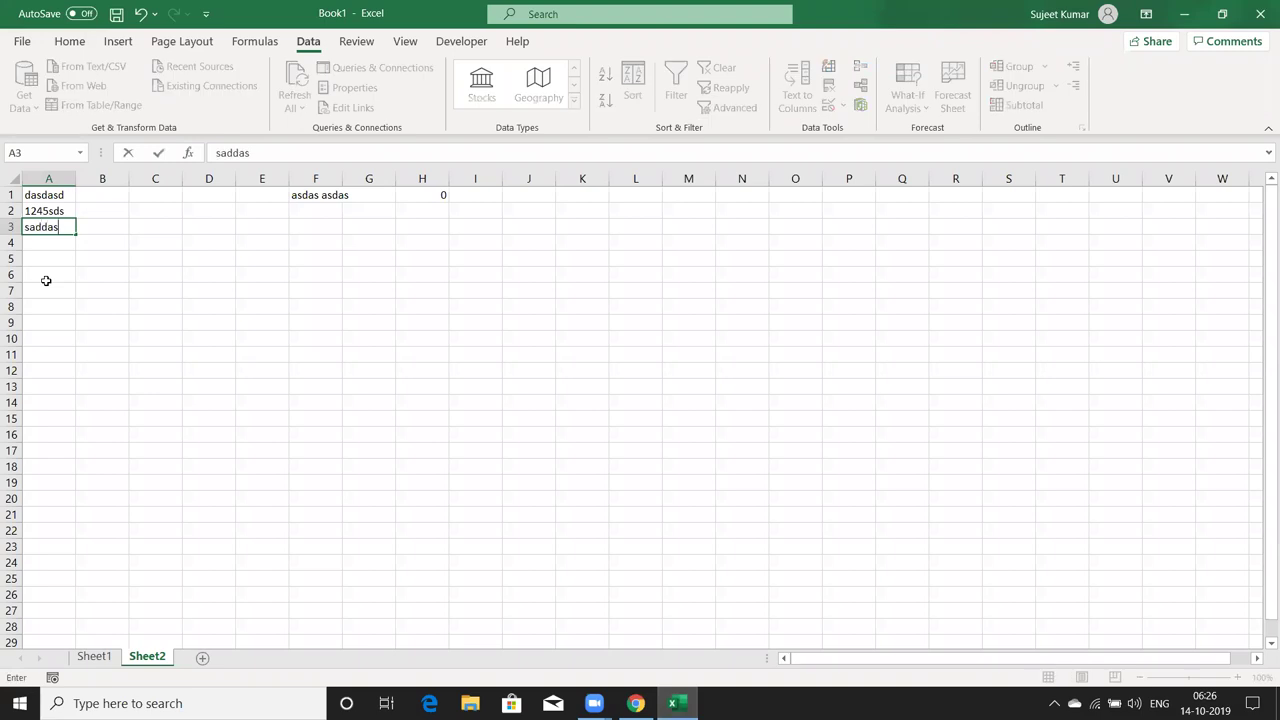
{"action": "type", "text": "dasd"}
{"action": "key", "text": "Return"}
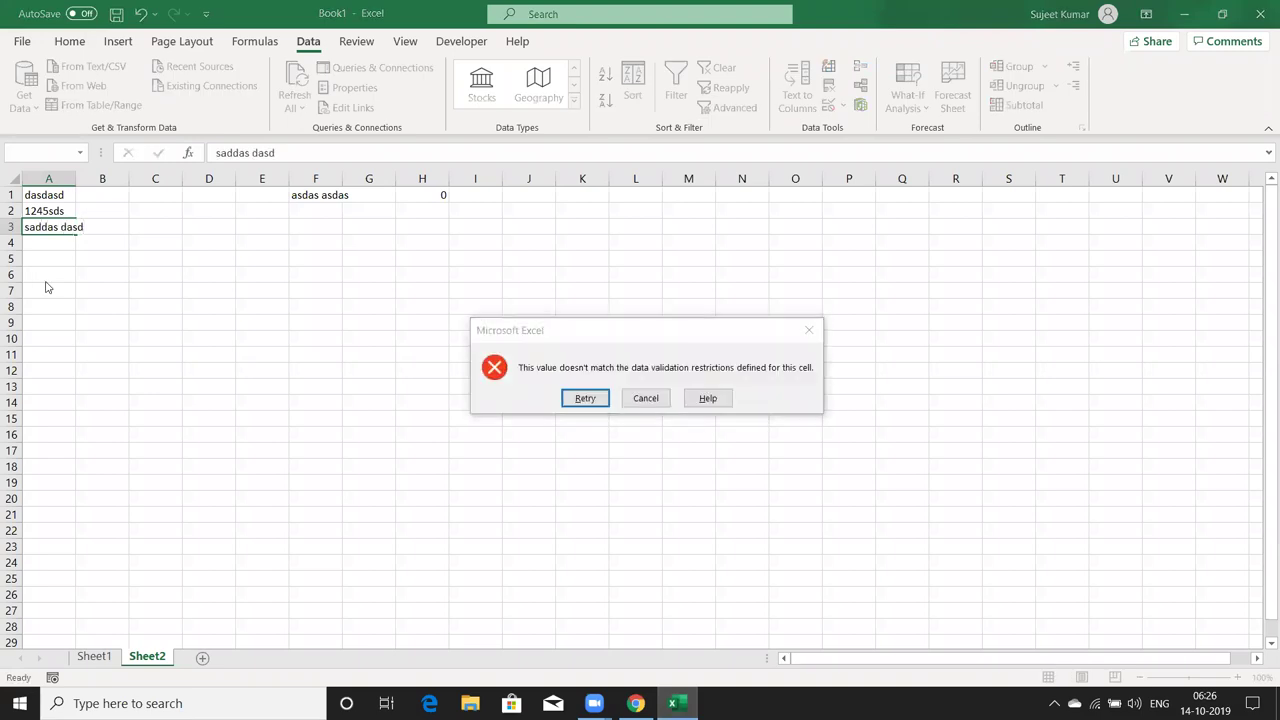
{"action": "key", "text": "Escape"}
Bring up A2's =COUNTIF(A2,"* *")=0 validation rule, then switch to Chrome.
{"action": "left_click", "coordinate": [43, 212]}
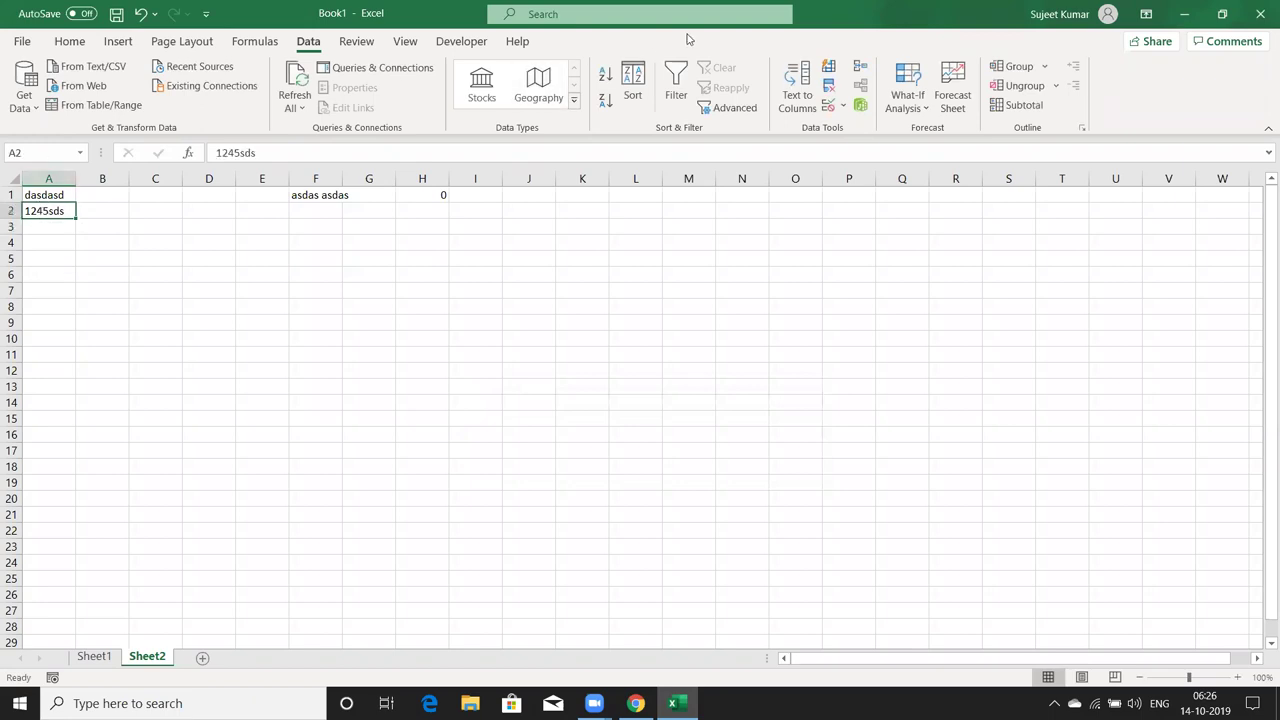
{"action": "left_click", "coordinate": [829, 106]}
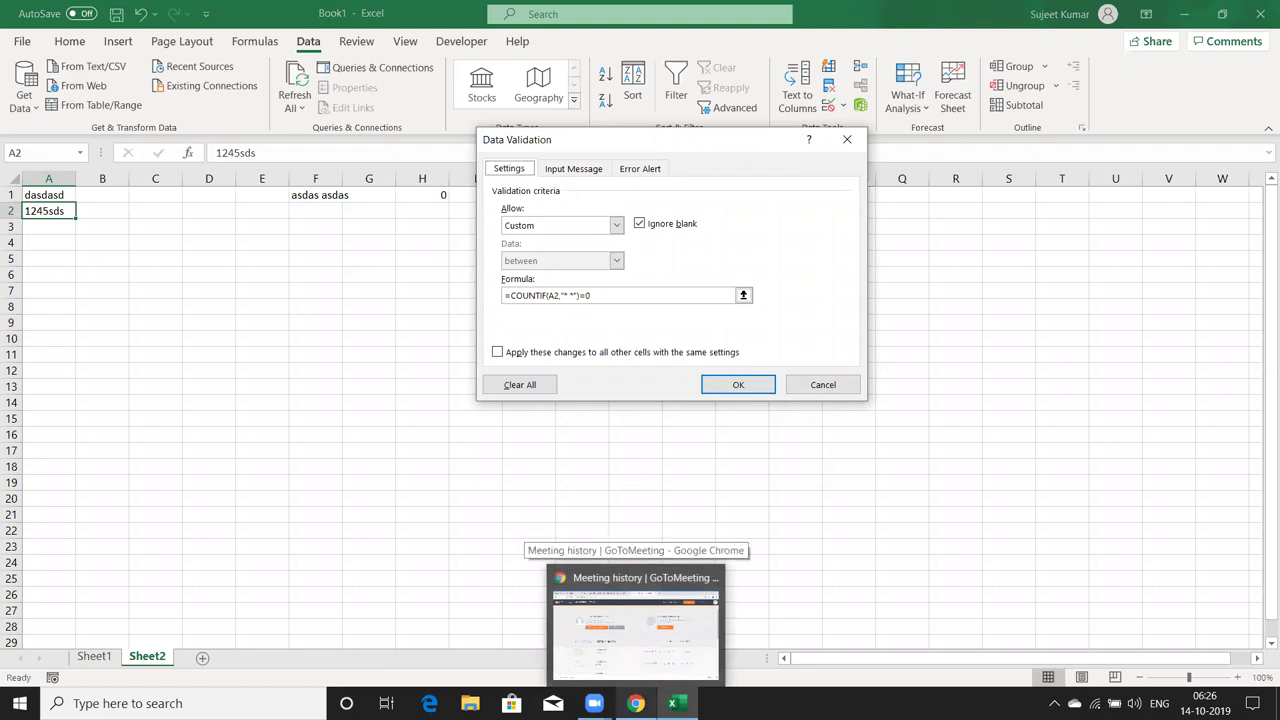
{"action": "left_click", "coordinate": [636, 703]}
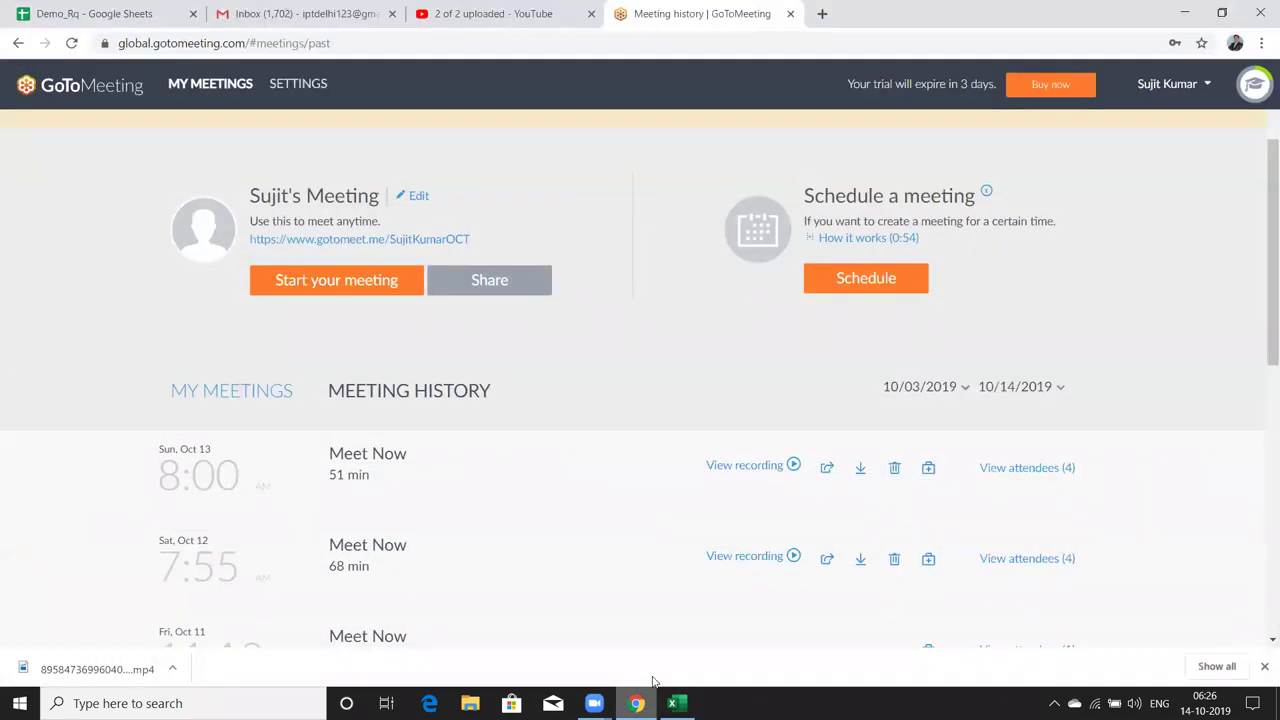
Load google.com and search for 'vba function list'.
{"action": "left_click", "coordinate": [860, 43]}
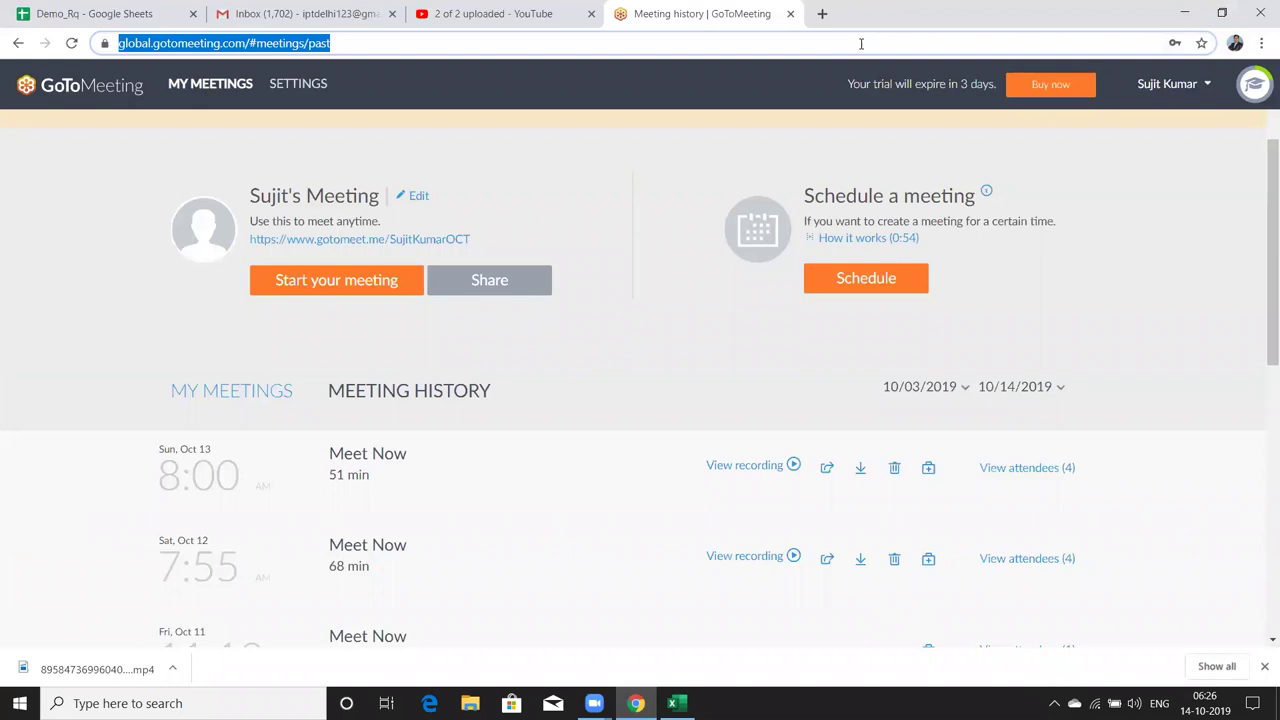
{"action": "type", "text": "google.com"}
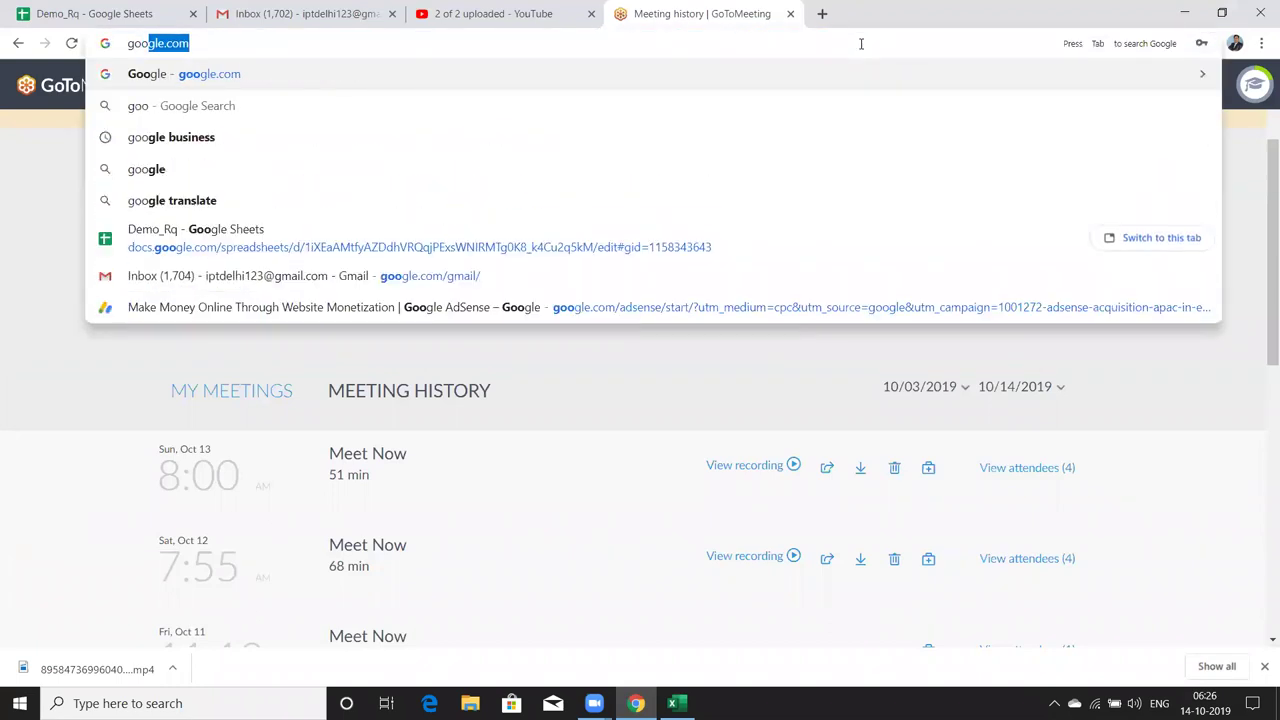
{"action": "key", "text": "Return"}
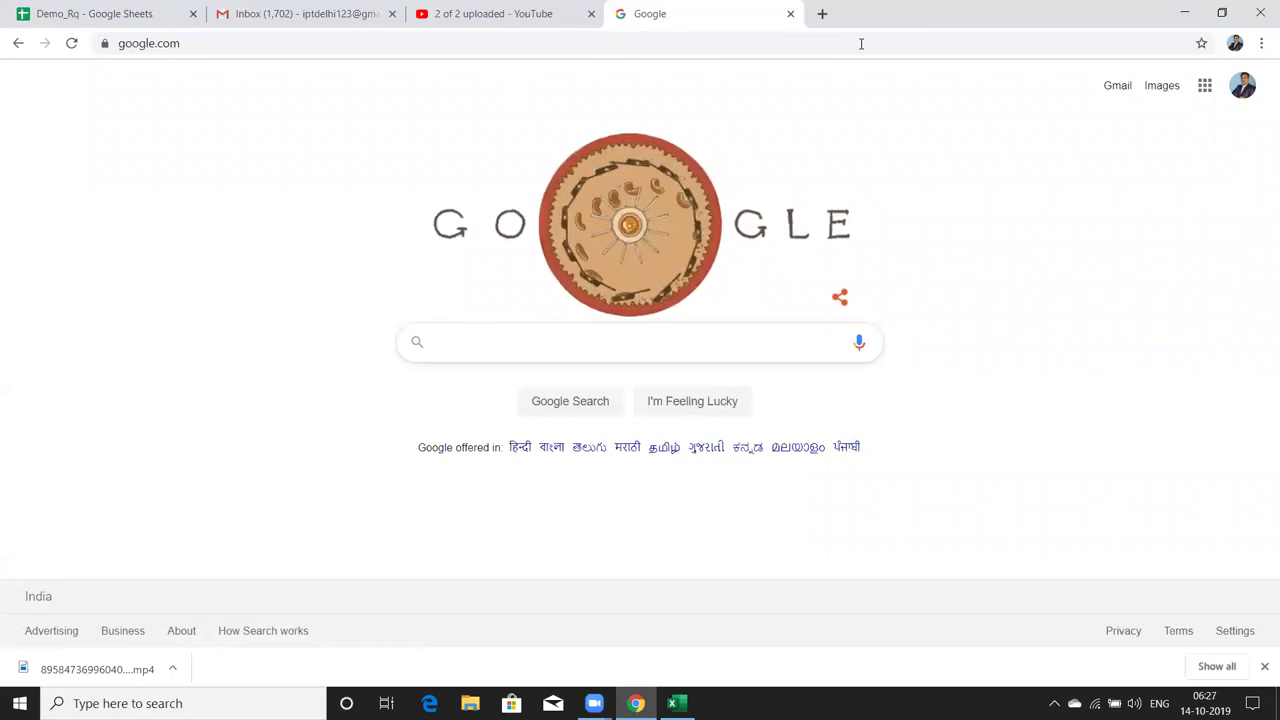
{"action": "type", "text": "vba"}
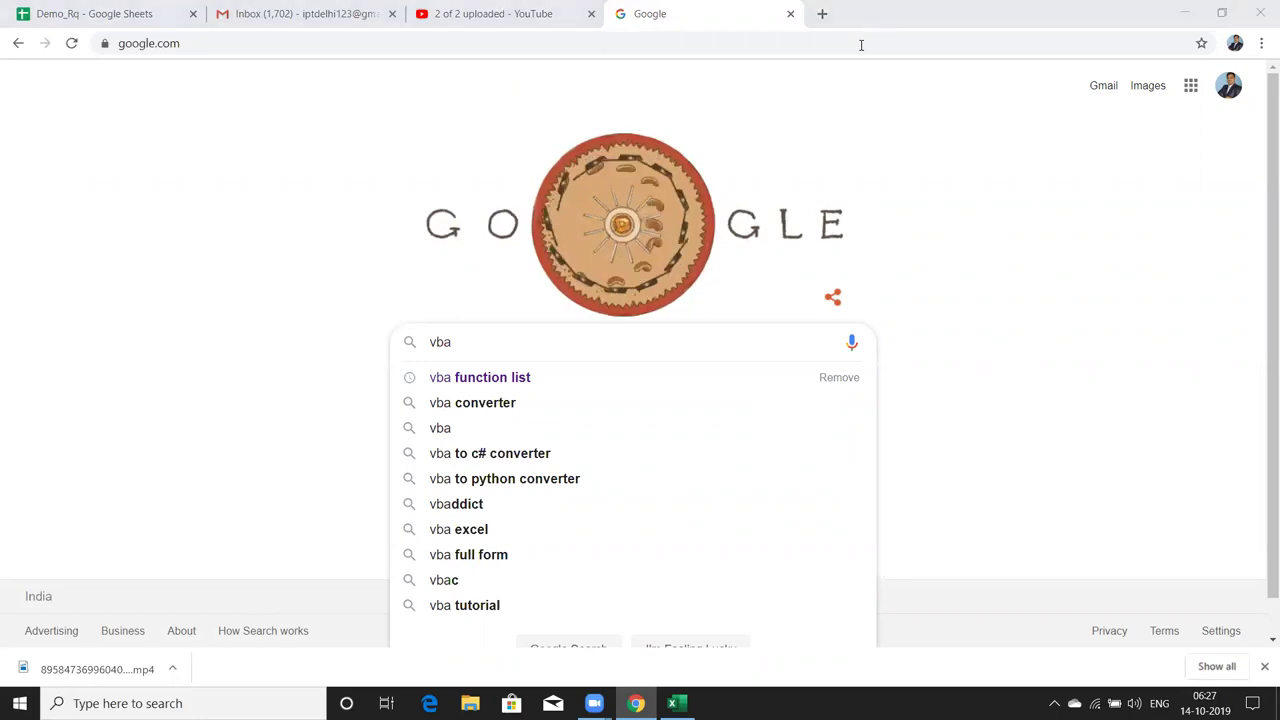
{"action": "left_click", "coordinate": [591, 381]}
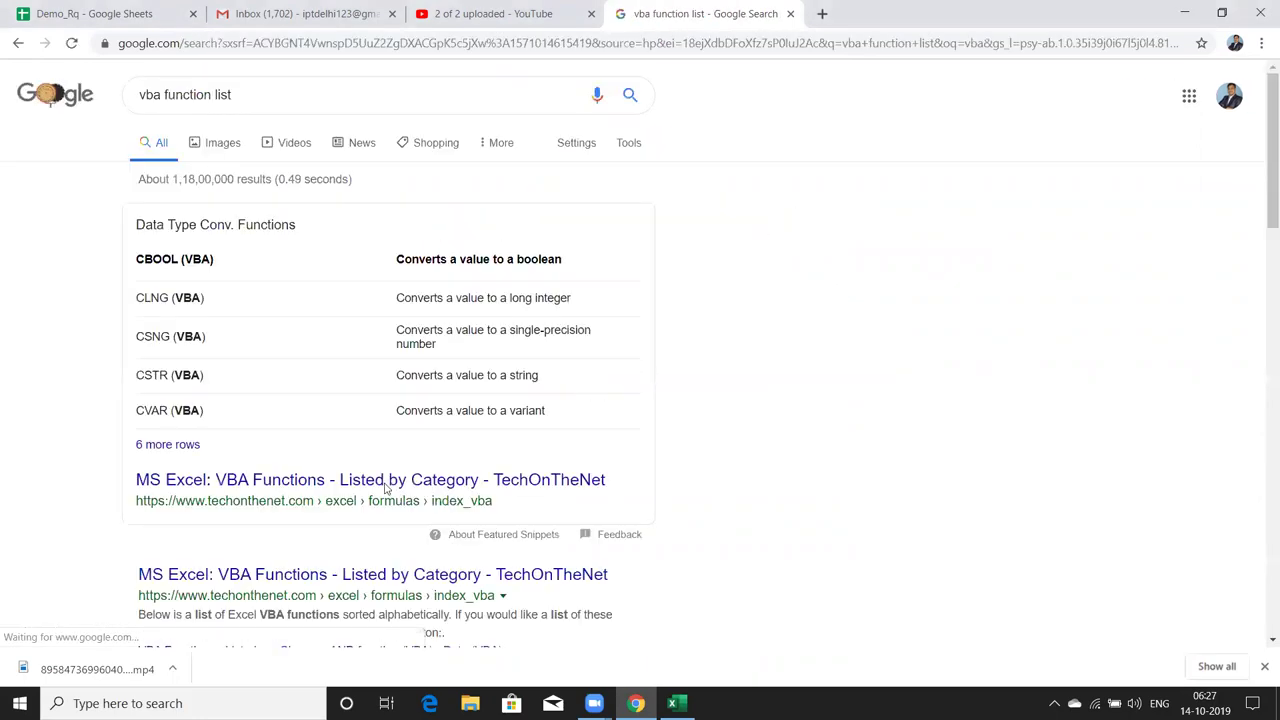
Open TechOnTheNet's VBA function list, then its ASC function and ASCII Table pages.
{"action": "left_click", "coordinate": [243, 490]}
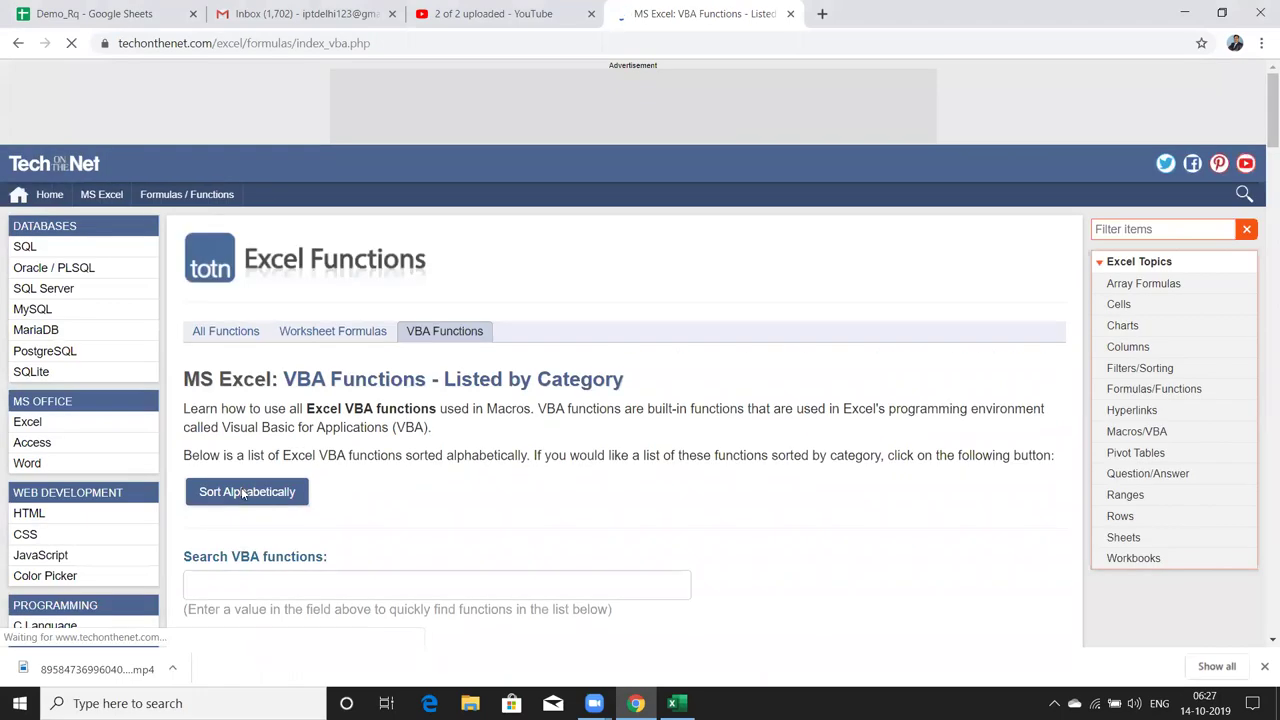
{"action": "scroll", "coordinate": [242, 492], "scroll_direction": "down", "scroll_amount": 2}
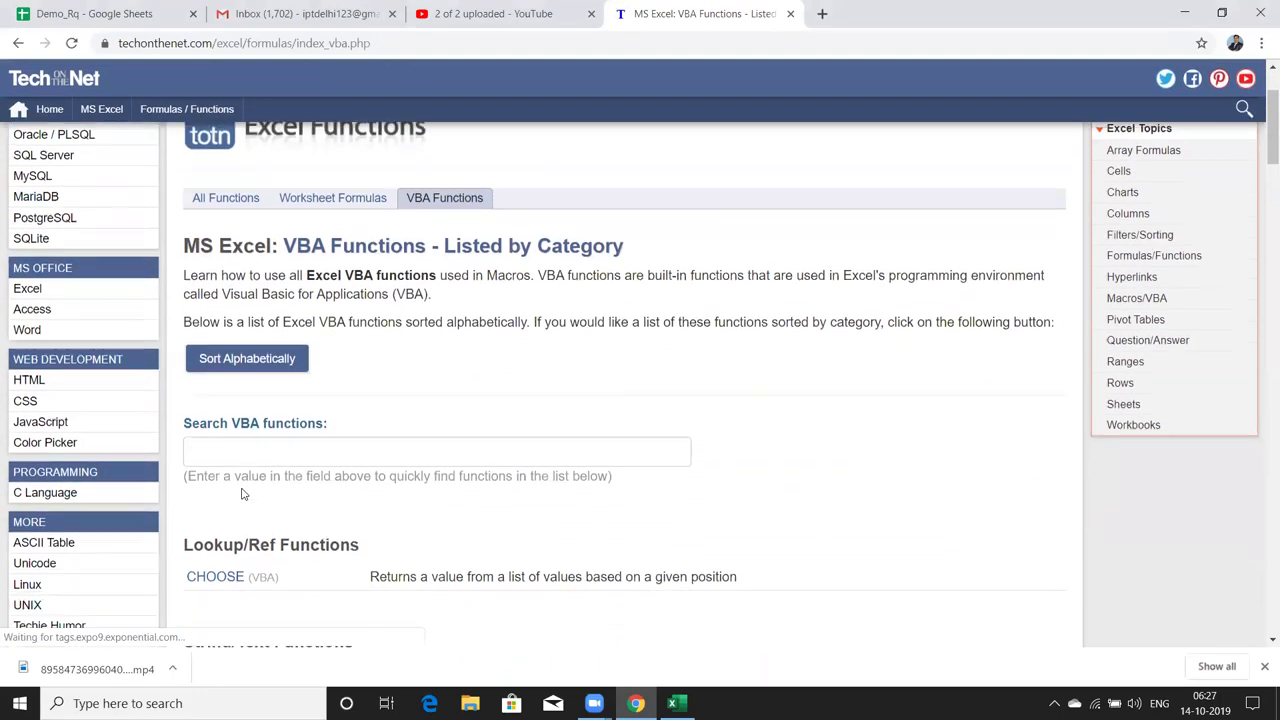
{"action": "scroll", "coordinate": [241, 493], "scroll_direction": "down", "scroll_amount": 2}
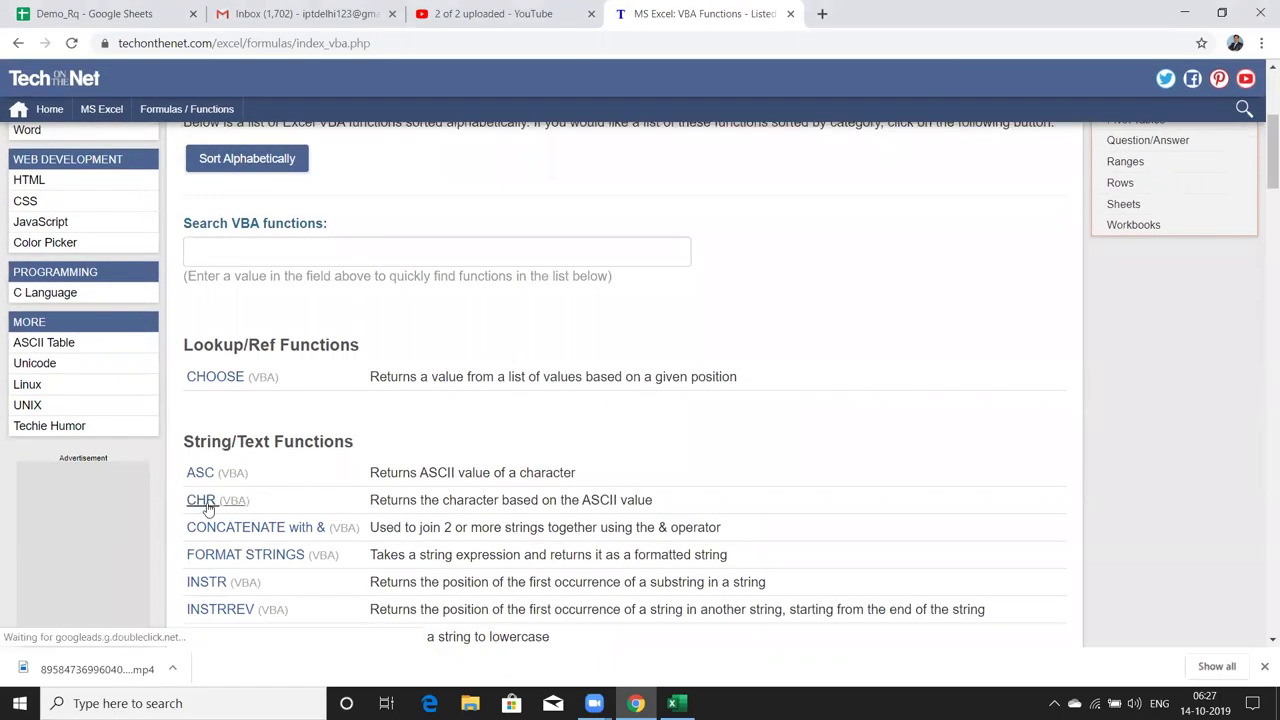
{"action": "left_click", "coordinate": [200, 484]}
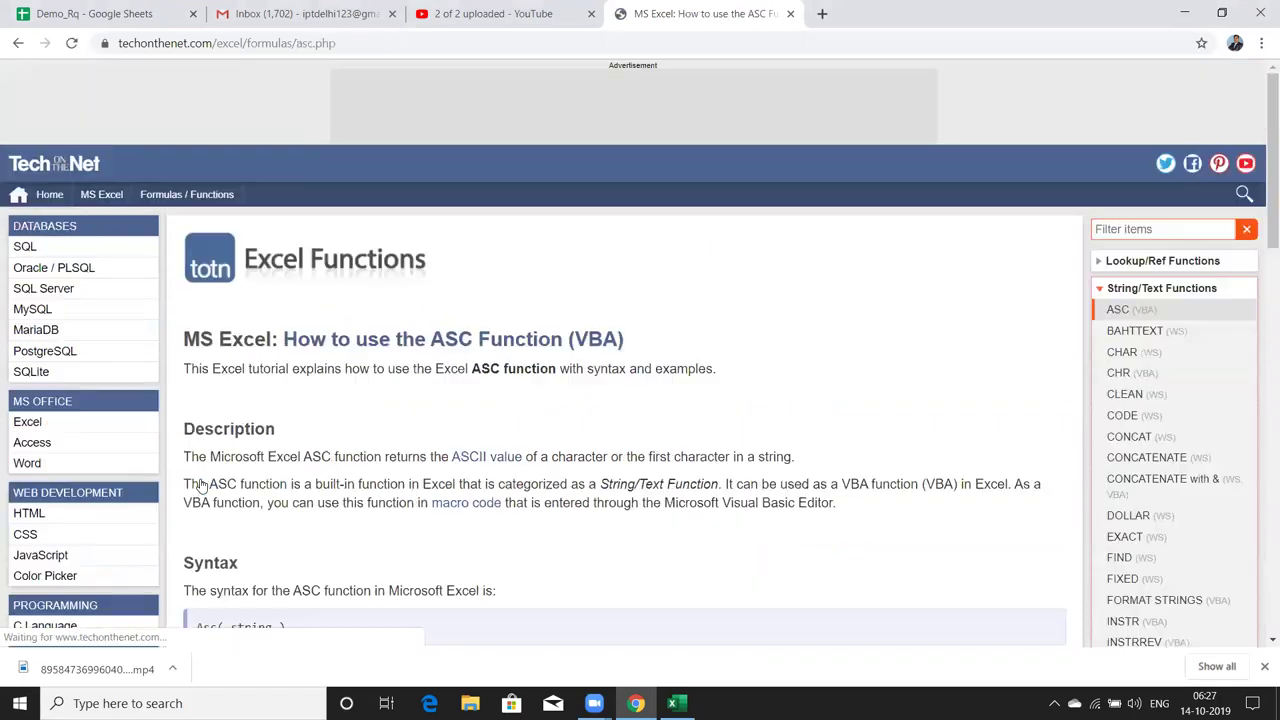
{"action": "left_click", "coordinate": [487, 458]}
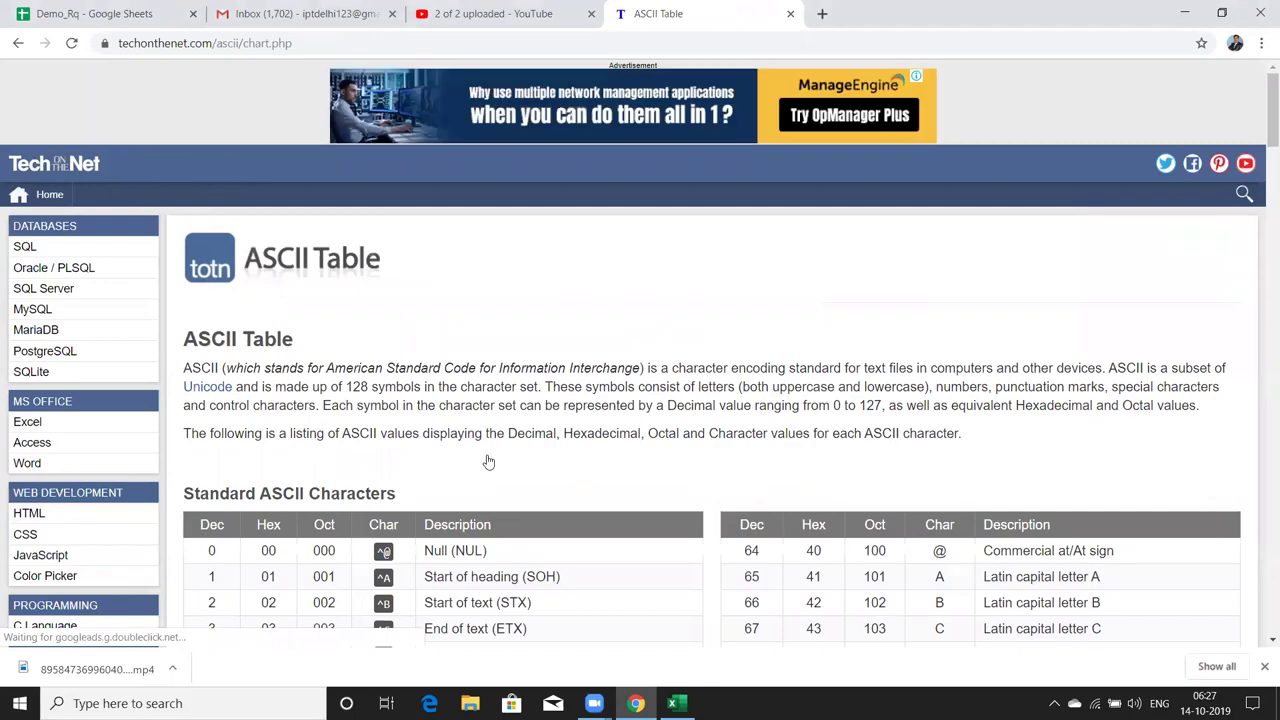
Scroll the ASCII table and highlight the punctuation rows and code 32 for Space.
{"action": "scroll", "coordinate": [488, 461], "scroll_direction": "down", "scroll_amount": 3}
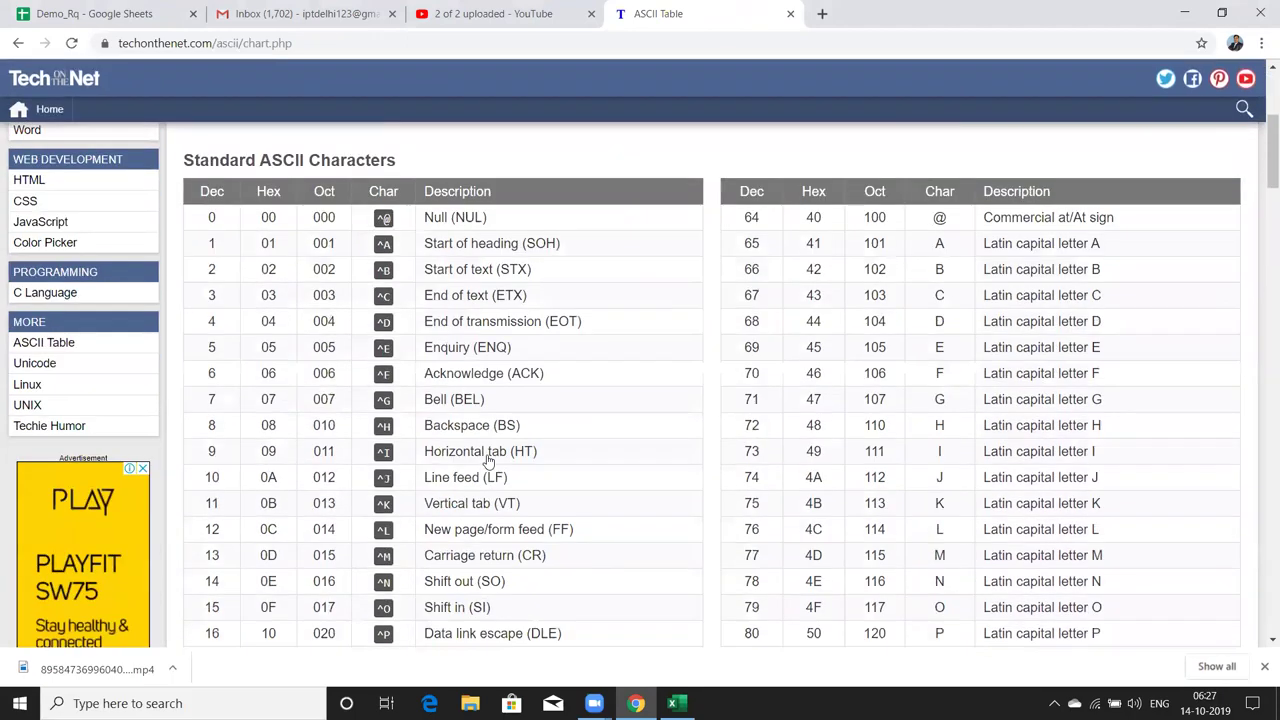
{"action": "scroll", "coordinate": [488, 461], "scroll_direction": "down", "scroll_amount": 2}
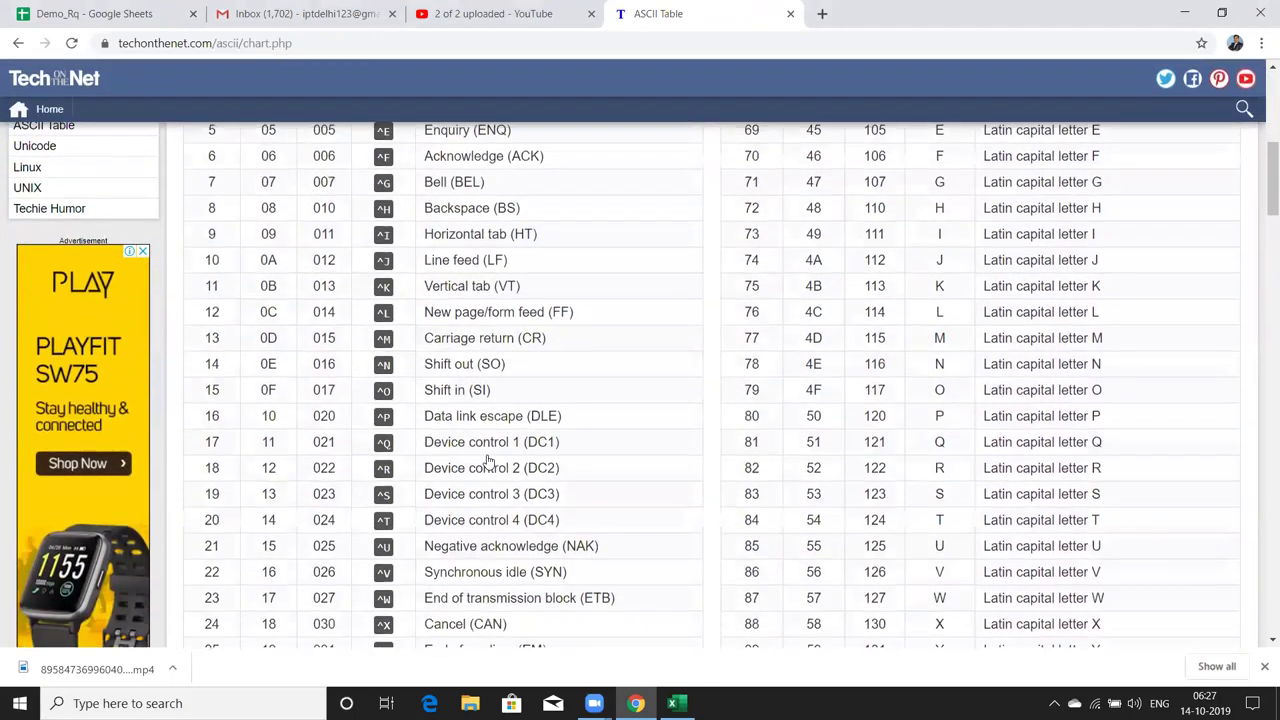
{"action": "scroll", "coordinate": [488, 461], "scroll_direction": "down", "scroll_amount": 3}
{"action": "scroll", "coordinate": [488, 461], "scroll_direction": "down", "scroll_amount": 2}
{"action": "scroll", "coordinate": [488, 461], "scroll_direction": "down", "scroll_amount": 1}
{"action": "scroll", "coordinate": [488, 461], "scroll_direction": "down", "scroll_amount": 2}
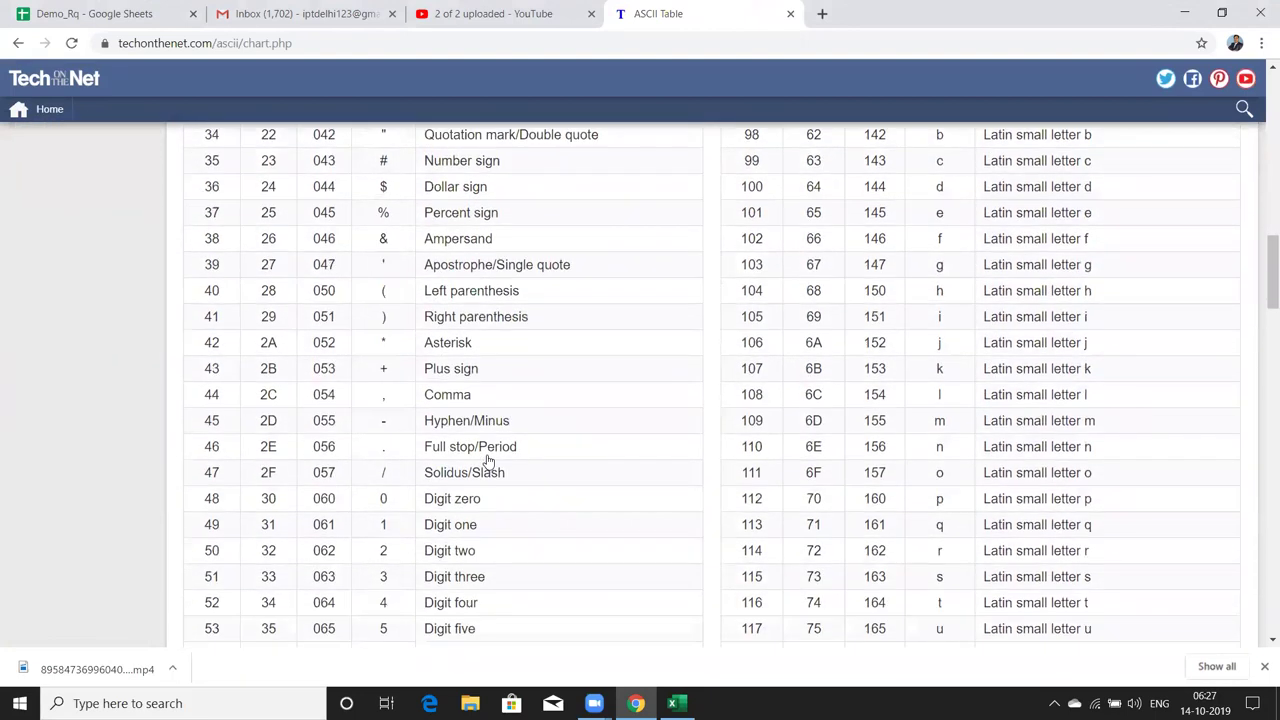
{"action": "scroll", "coordinate": [488, 461], "scroll_direction": "up", "scroll_amount": 1}
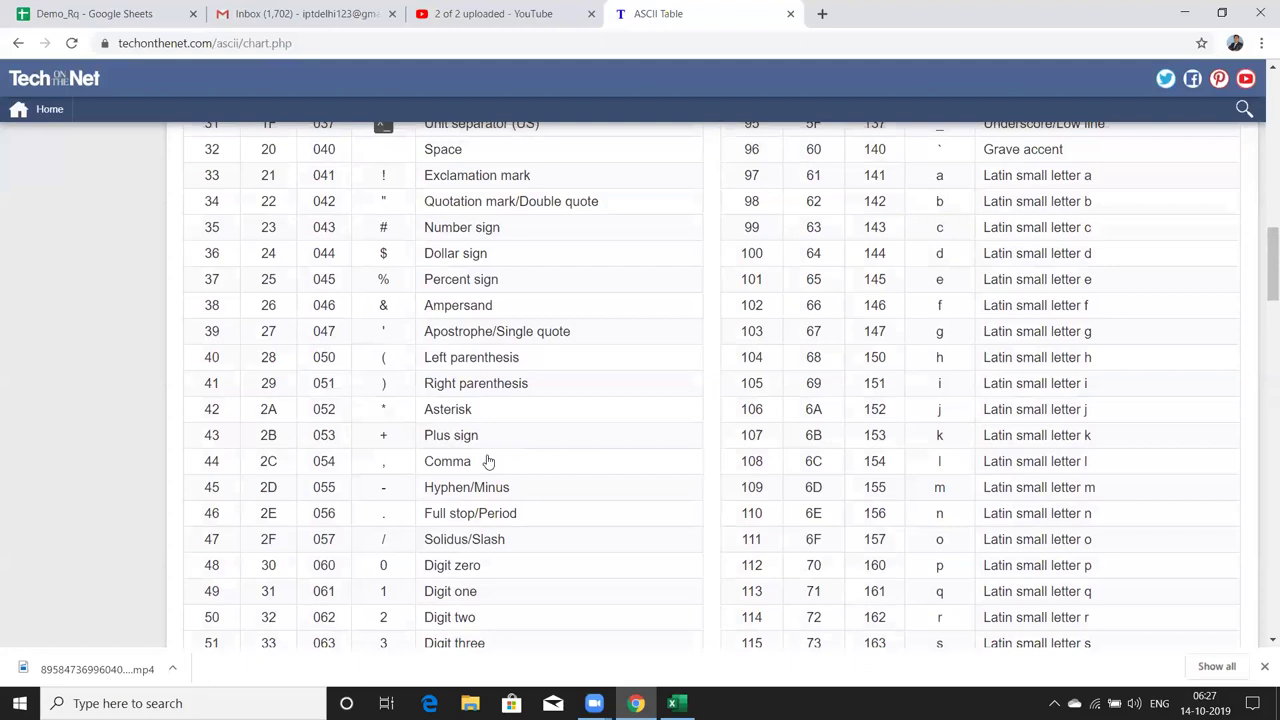
{"action": "scroll", "coordinate": [488, 461], "scroll_direction": "up", "scroll_amount": 1}
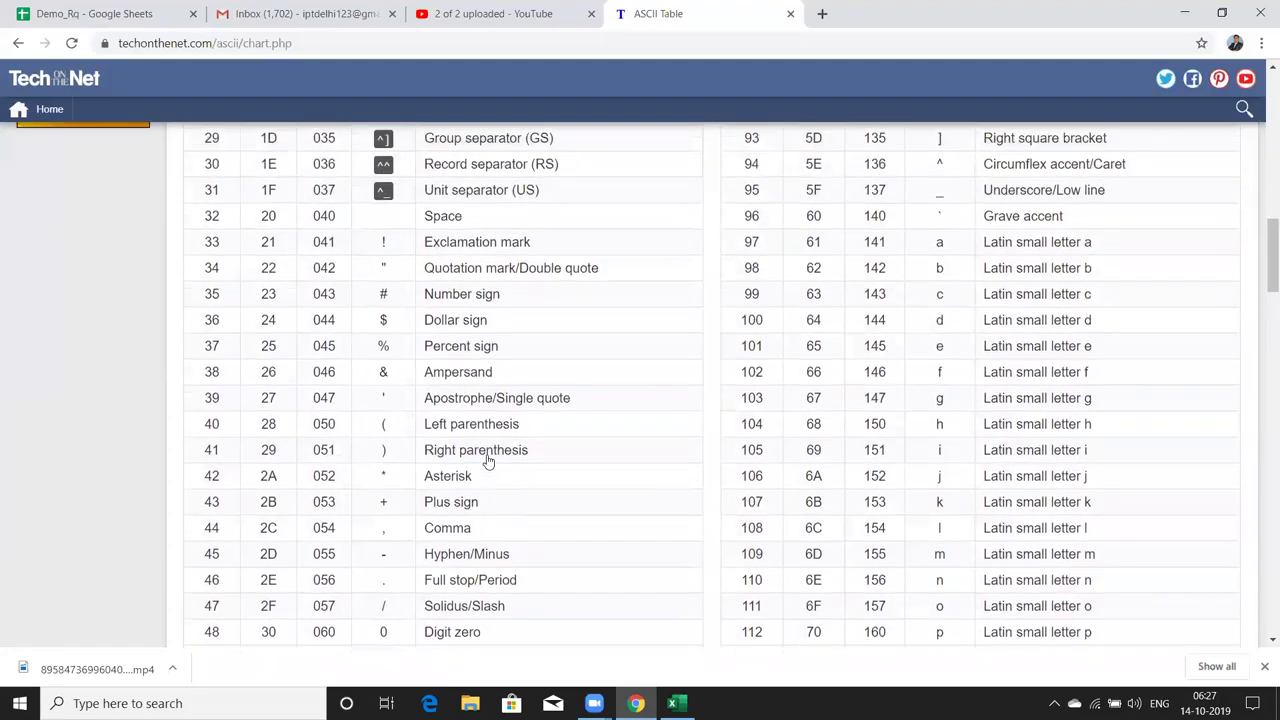
{"action": "left_click_drag", "start_coordinate": [488, 461], "coordinate": [441, 343]}
{"action": "left_click", "coordinate": [479, 256]}
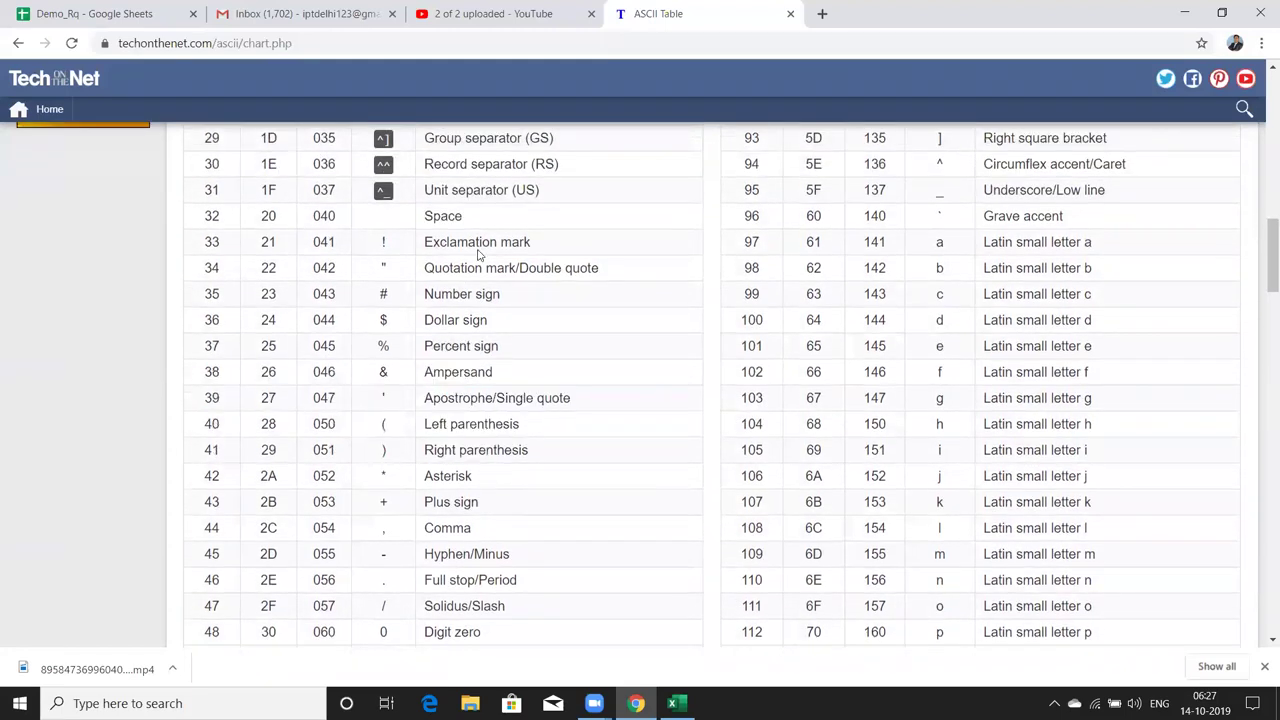
{"action": "double_click", "coordinate": [211, 215]}
{"action": "left_click", "coordinate": [338, 223]}
Highlight octal 040 for Space, code 47 for slash and code 58 for colon.
{"action": "double_click", "coordinate": [326, 217]}
{"action": "mouse_move", "coordinate": [1270, 262]}
{"action": "left_mouse_down"}
{"action": "mouse_move", "coordinate": [1262, 140]}
{"action": "mouse_move", "coordinate": [1247, 294]}
{"action": "left_mouse_up"}
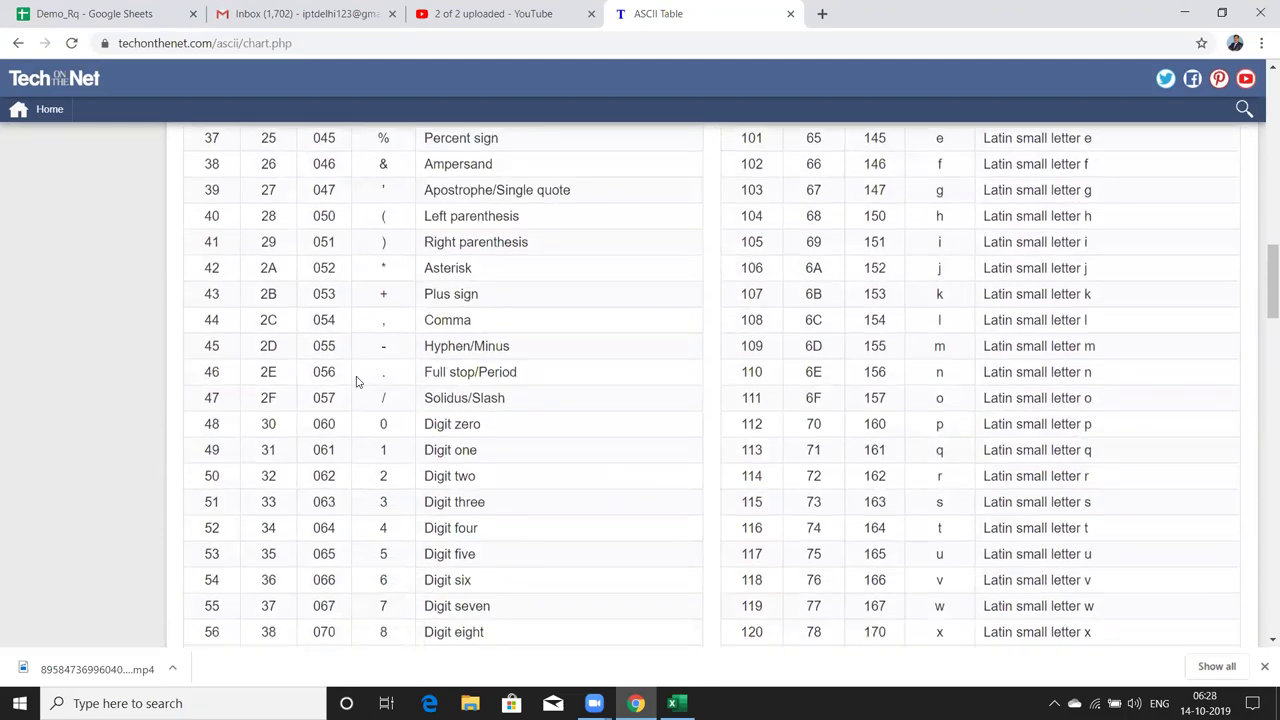
{"action": "double_click", "coordinate": [211, 398]}
{"action": "left_click_drag", "start_coordinate": [1262, 281], "coordinate": [1262, 320]}
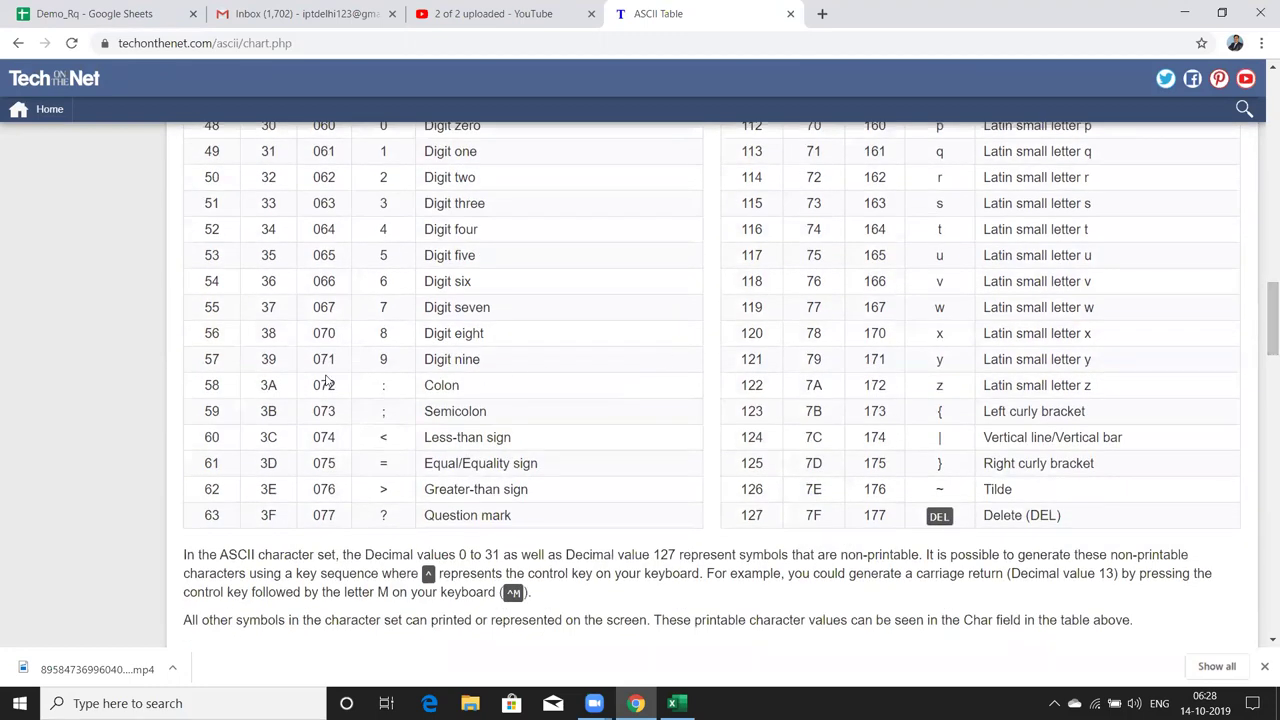
{"action": "double_click", "coordinate": [211, 395]}
{"action": "left_click_drag", "start_coordinate": [1270, 320], "coordinate": [1262, 95]}
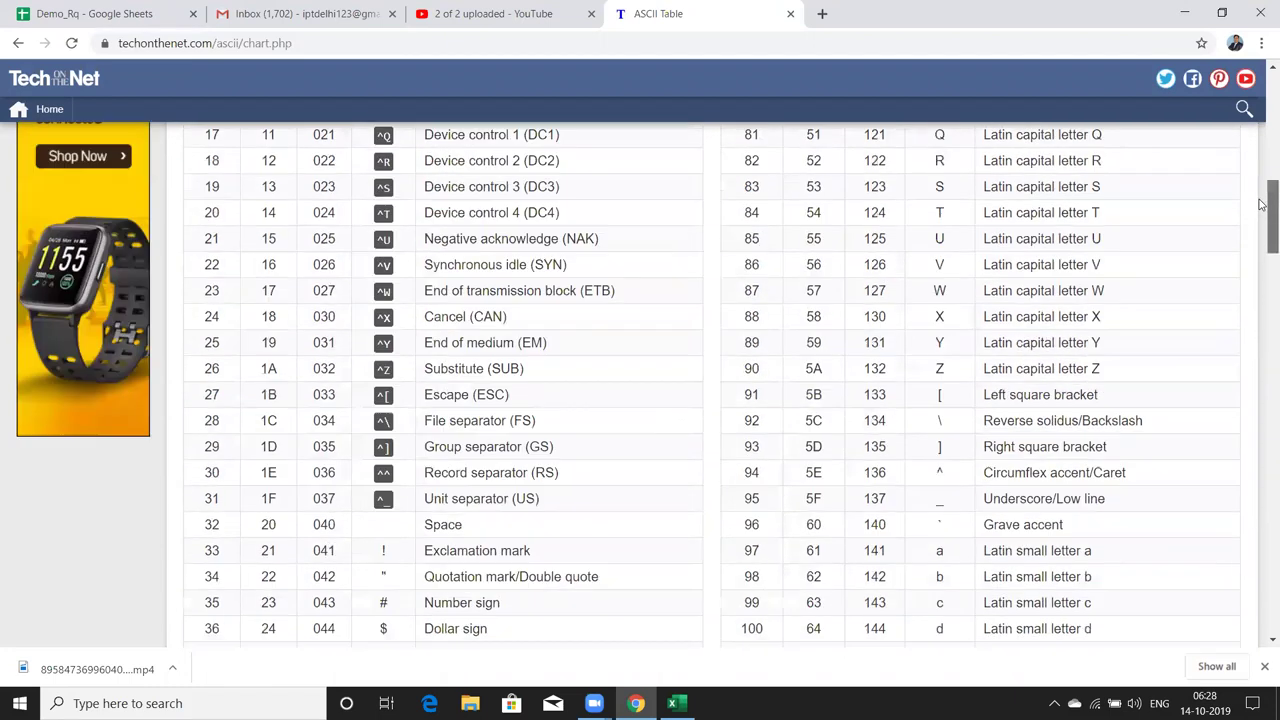
{"action": "scroll", "coordinate": [1262, 110], "scroll_direction": "down", "scroll_amount": 3}
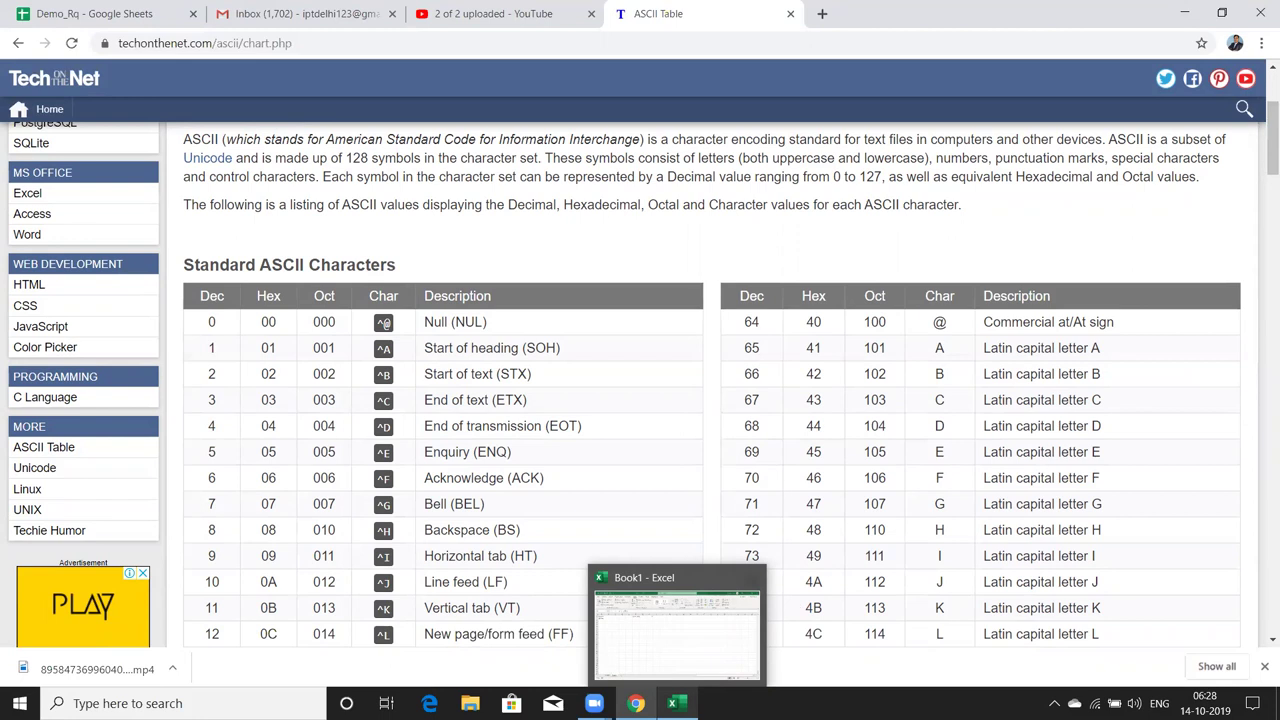
Back in Excel, close the validation dialog and insert a new VBA module.
{"action": "left_click", "coordinate": [677, 625]}
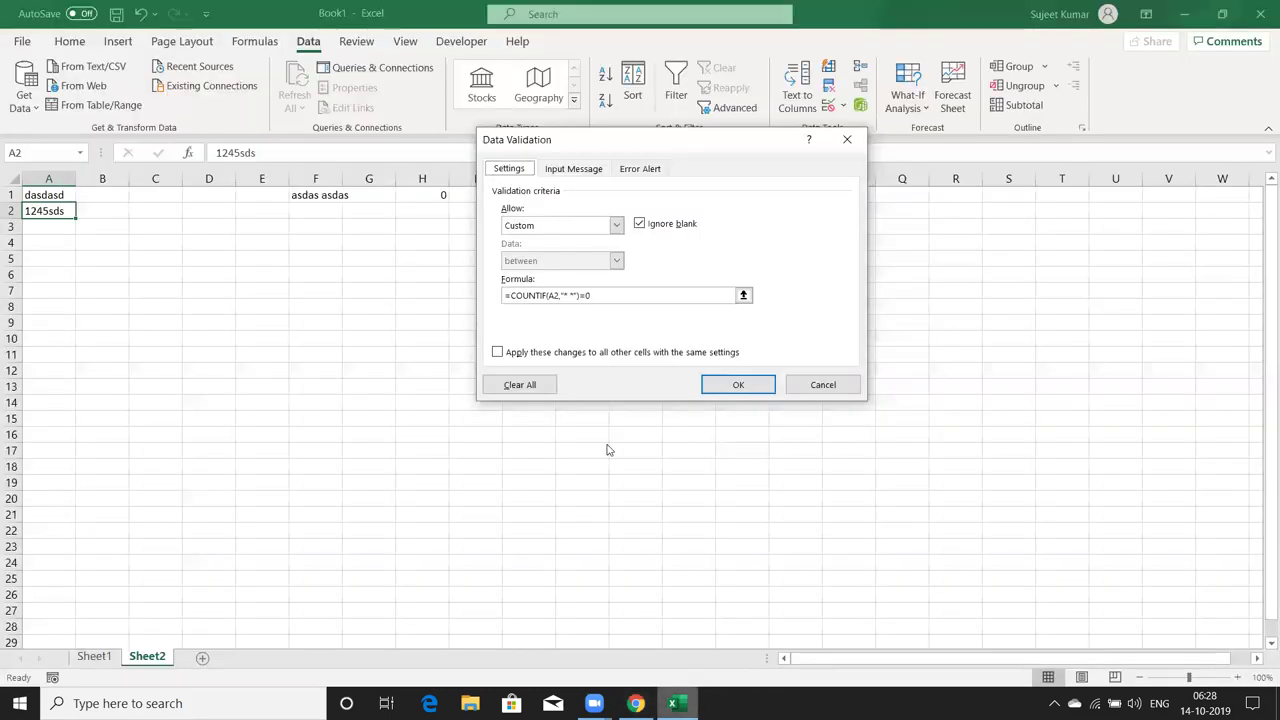
{"action": "key", "text": "Escape"}
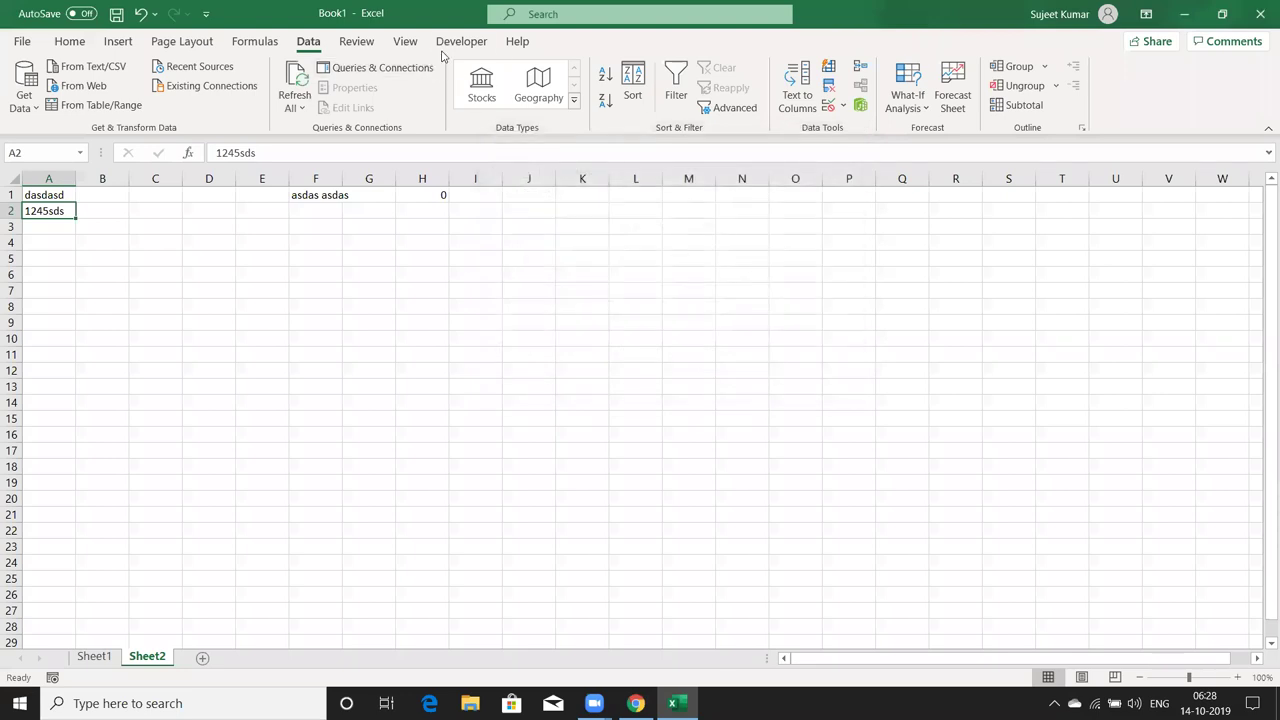
{"action": "left_click", "coordinate": [460, 42]}
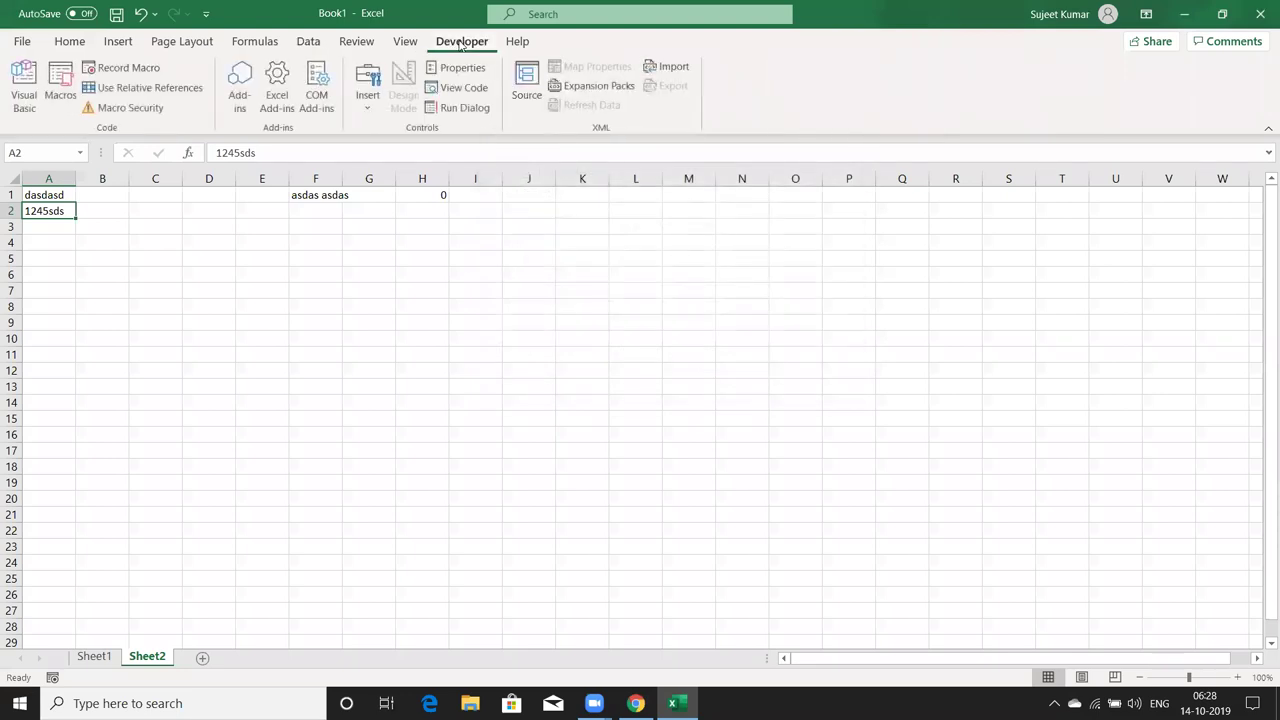
{"action": "left_click", "coordinate": [26, 96]}
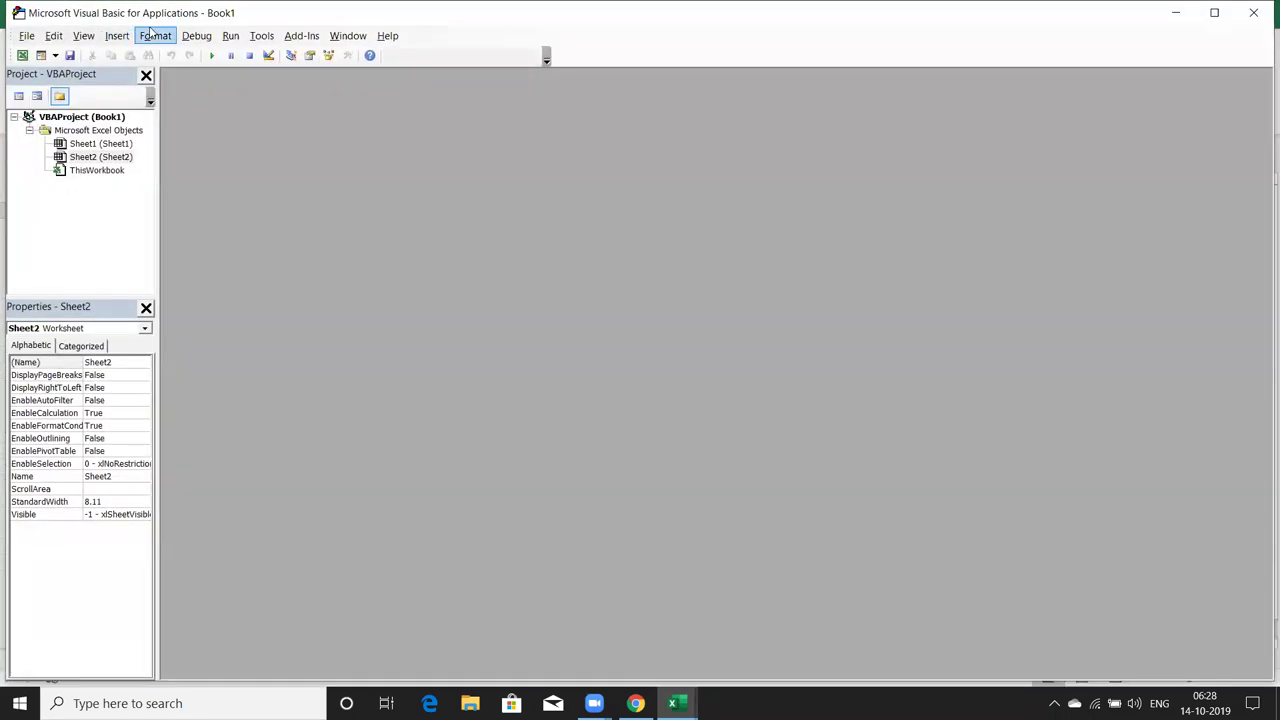
{"action": "left_click", "coordinate": [116, 36]}
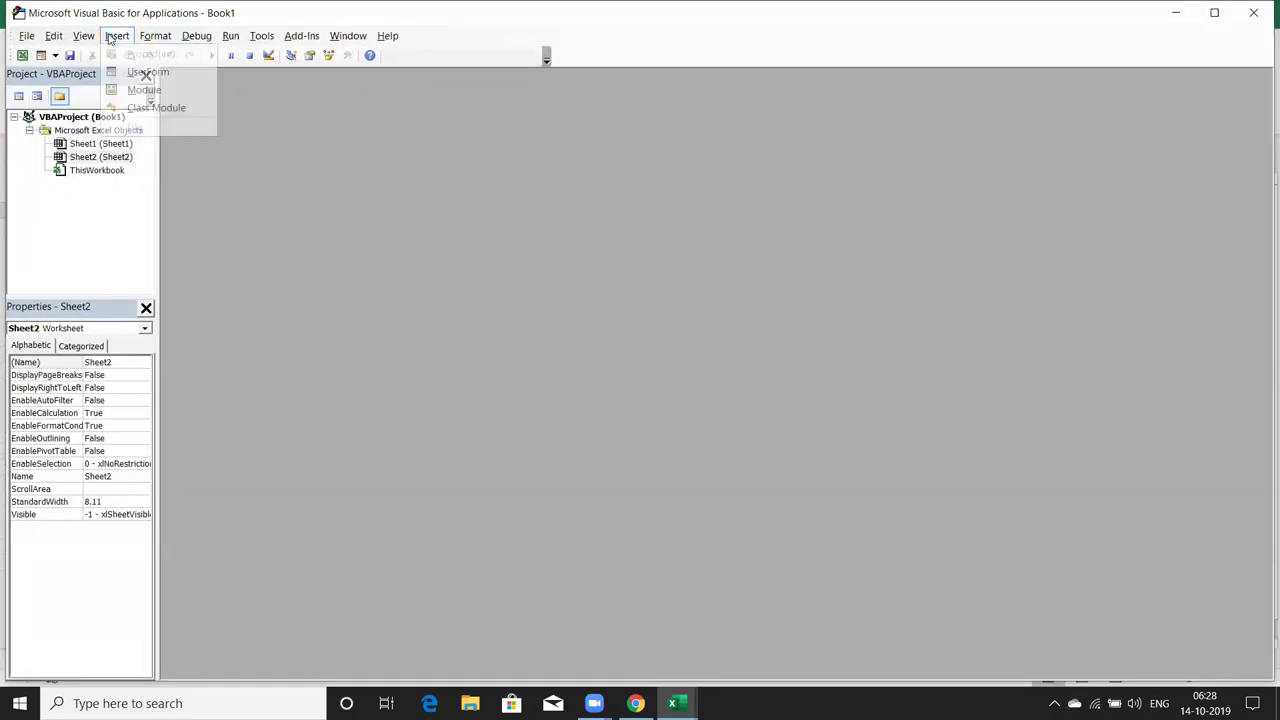
{"action": "left_click", "coordinate": [143, 90]}
Write Function FSC(n As String) and start a 'Dim r As String' declaration inside.
{"action": "type", "text": "function "}
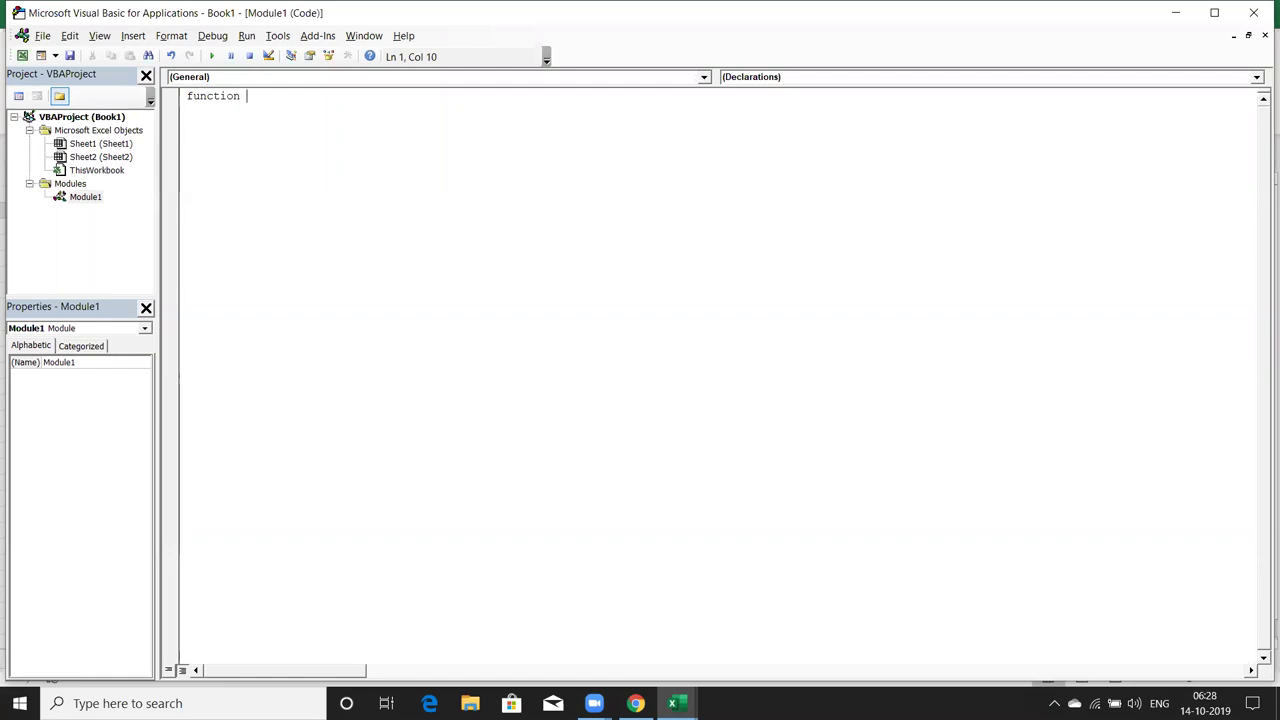
{"action": "type", "text": "FSC("}
{"action": "type", "text": "n as str"}
{"action": "key", "text": "Tab"}
{"action": "type", "text": ")"}
{"action": "key", "text": "Return"}
{"action": "key", "text": "Return"}
{"action": "key", "text": "Return"}
{"action": "key", "text": "Return"}
{"action": "key", "text": "Return"}
{"action": "key", "text": "Return"}
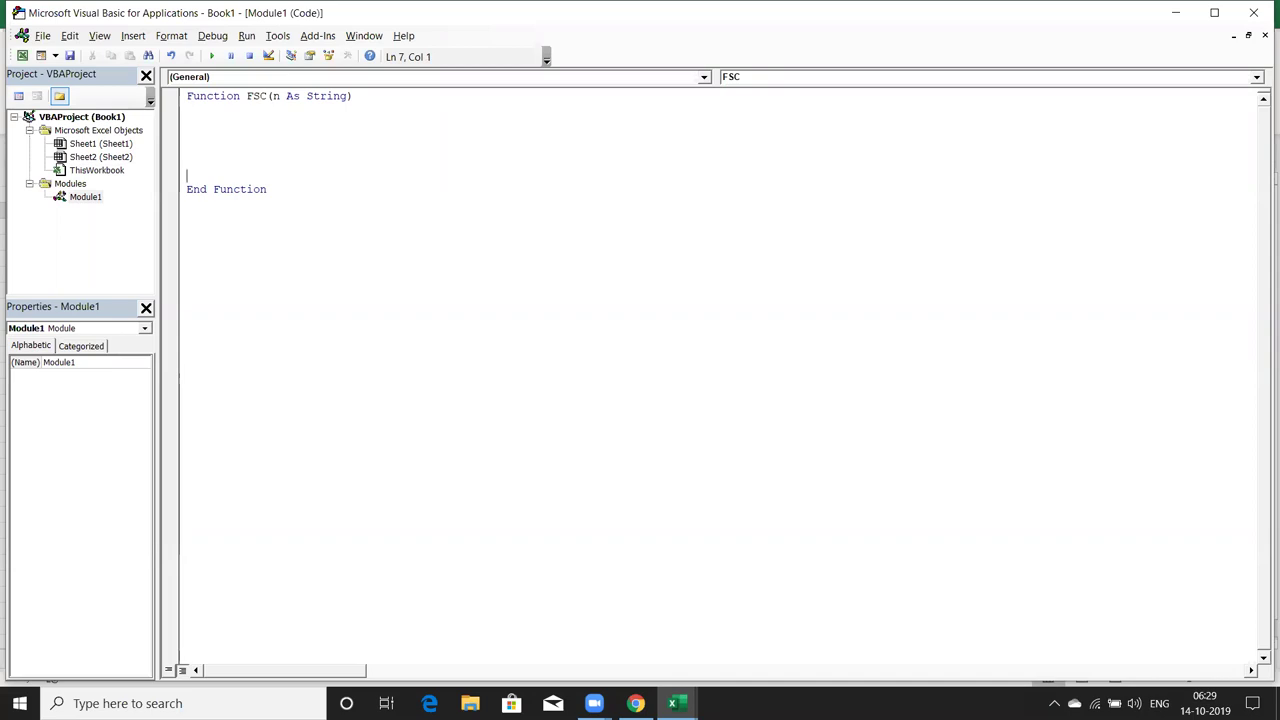
{"action": "key", "text": "Return"}
{"action": "key", "text": "Return"}
{"action": "key", "text": "Return"}
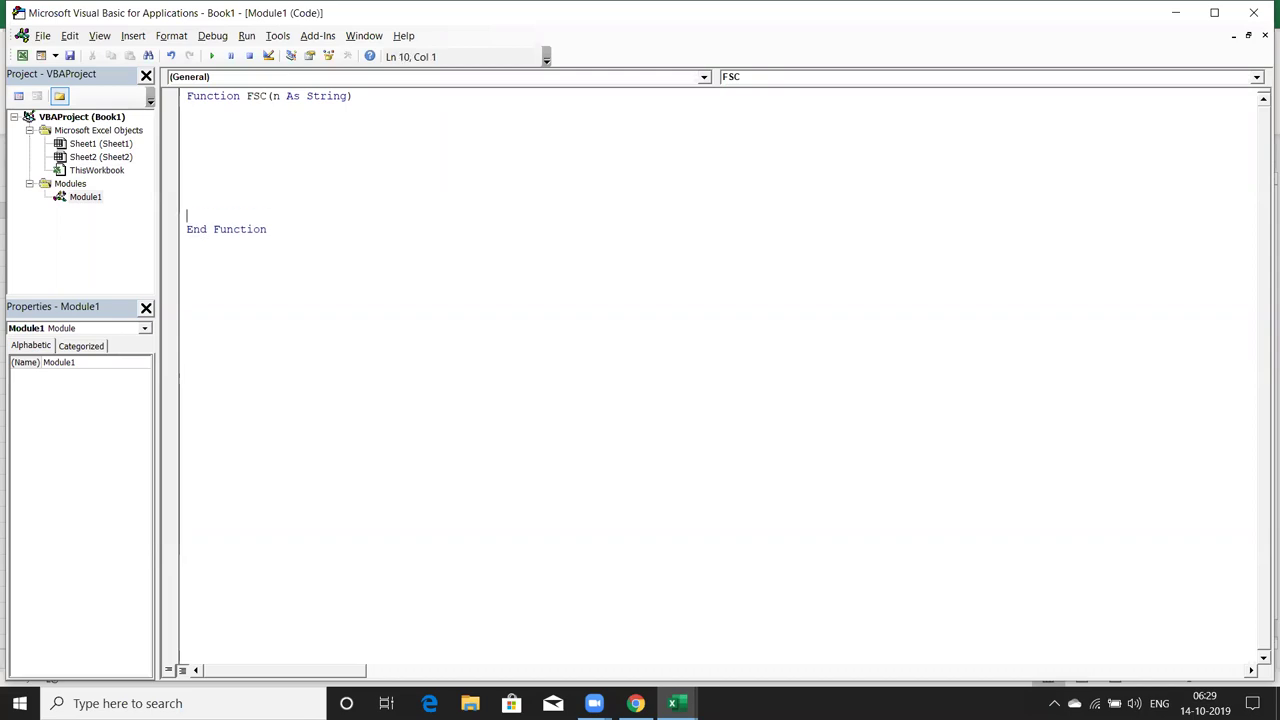
{"action": "key", "text": "Up"}
{"action": "key", "text": "Up"}
{"action": "key", "text": "Up"}
{"action": "key", "text": "Up"}
{"action": "key", "text": "Up"}
{"action": "key", "text": "Up"}
{"action": "key", "text": "Up"}
{"action": "type", "text": "dim r as"}
{"action": "type", "text": " st"}
Complete r As String and declare 'Dim c As Long'.
{"action": "key", "text": "Tab"}
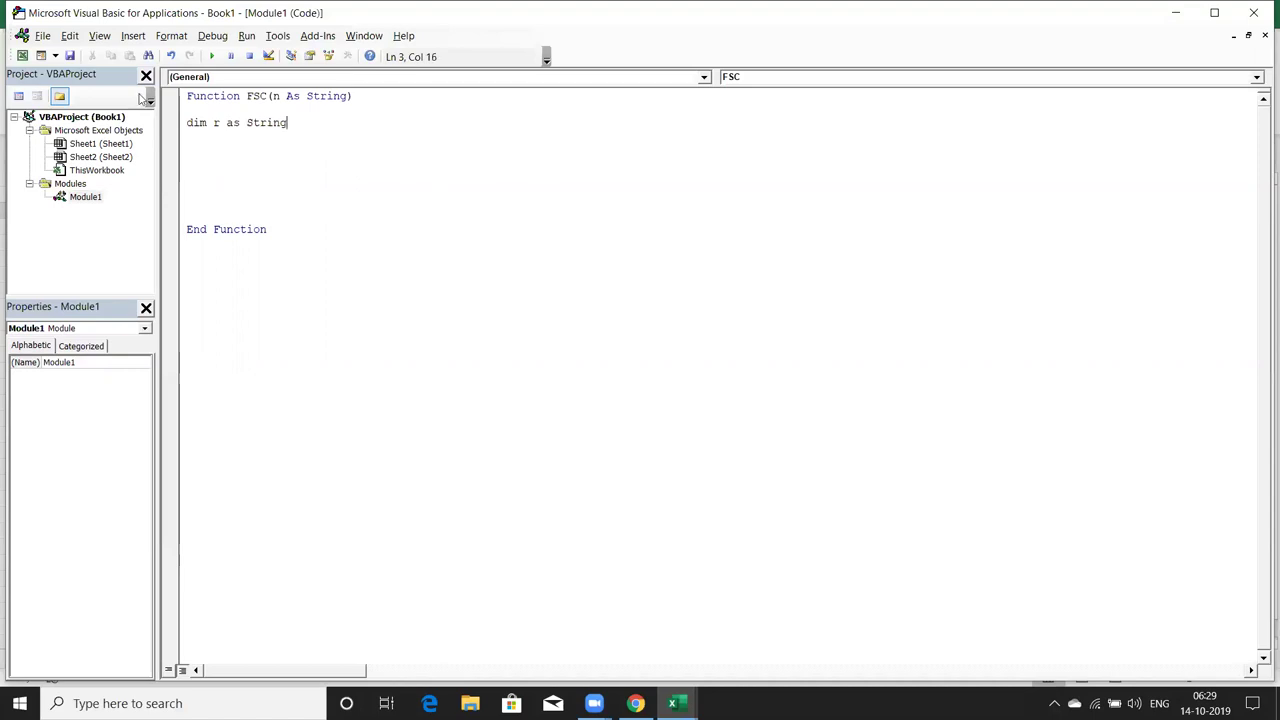
{"action": "key", "text": "Return"}
{"action": "type", "text": "dom"}
{"action": "key", "text": "BackSpace"}
{"action": "key", "text": "BackSpace"}
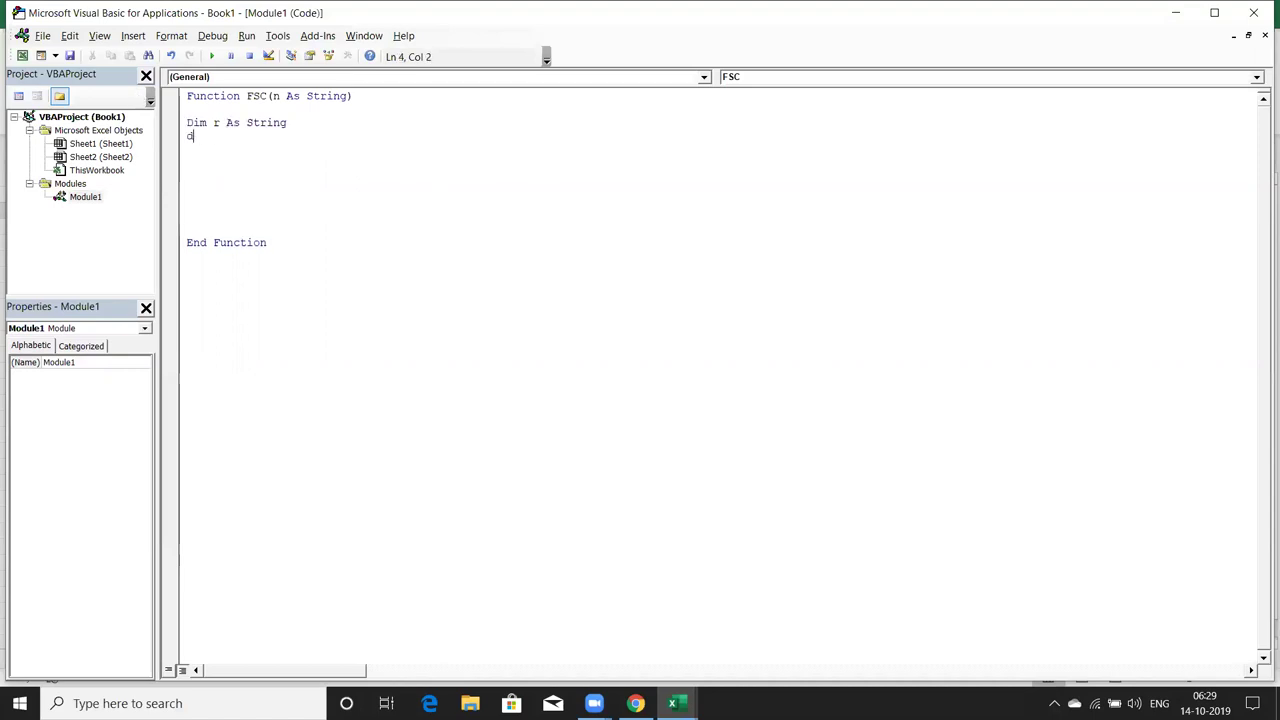
{"action": "type", "text": "im c "}
{"action": "type", "text": "as"}
{"action": "type", "text": " lon"}
{"action": "key", "text": "Tab"}
{"action": "key", "text": "Return"}
{"action": "key", "text": "Return"}
Add the For i = 1 To Len(n) … Next i loop and begin an inner 'For j = 1 To' line.
{"action": "type", "text": "for i "}
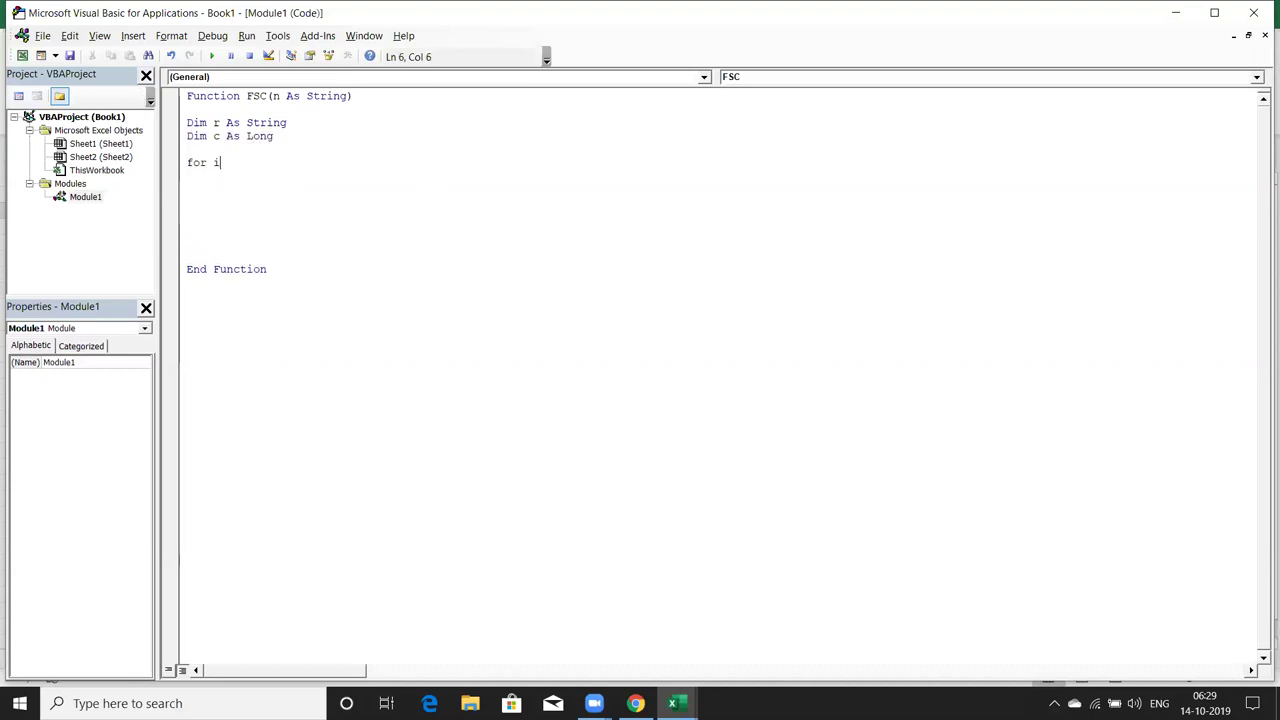
{"action": "type", "text": "= 1"}
{"action": "type", "text": " to "}
{"action": "type", "text": "len"}
{"action": "type", "text": "(n"}
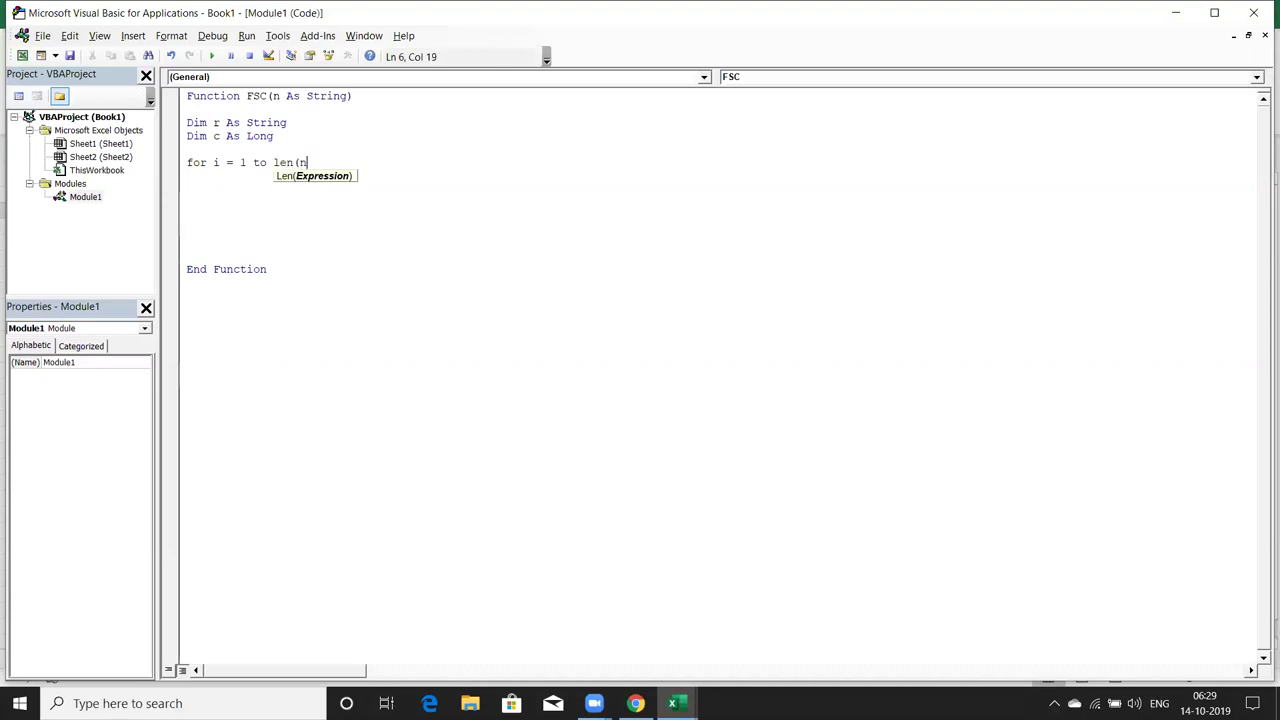
{"action": "type", "text": ")"}
{"action": "key", "text": "Return"}
{"action": "key", "text": "Return"}
{"action": "key", "text": "Return"}
{"action": "type", "text": "next i"}
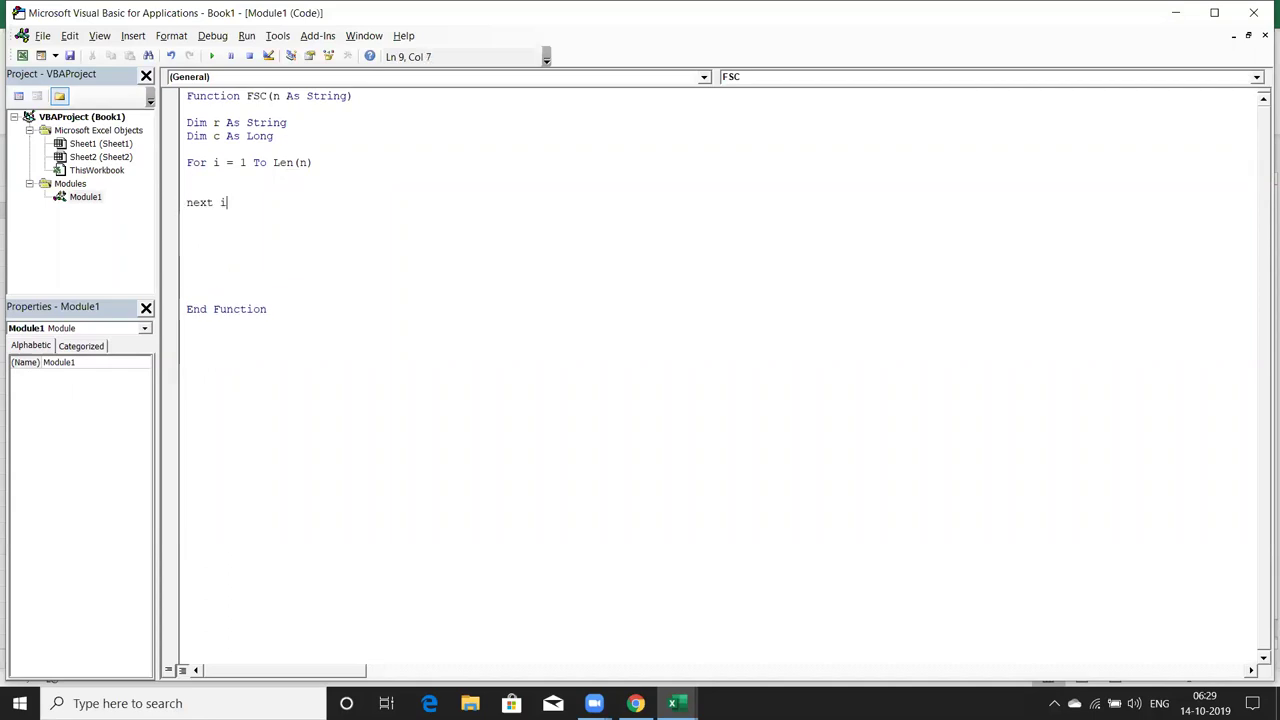
{"action": "left_click", "coordinate": [187, 176]}
{"action": "key", "text": "Return"}
{"action": "key", "text": "Return"}
{"action": "key", "text": "Return"}
{"action": "left_click", "coordinate": [187, 202]}
{"action": "key", "text": "Tab"}
{"action": "type", "text": "fo"}
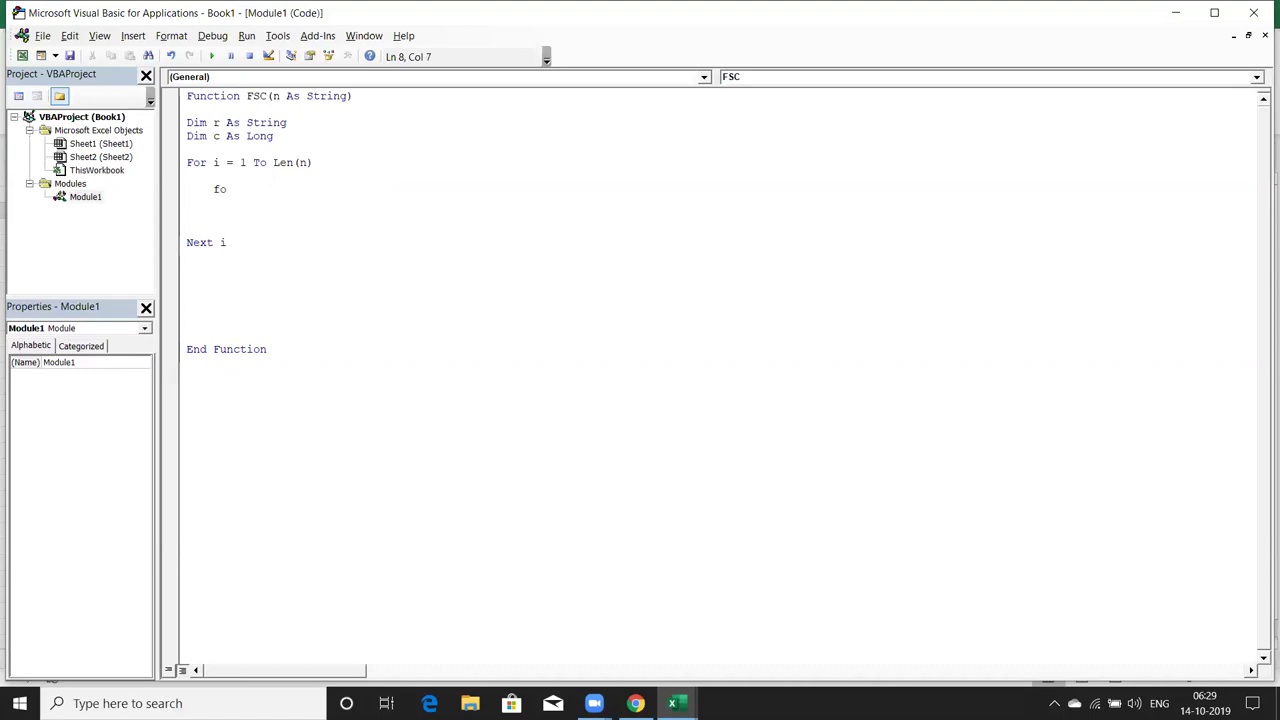
{"action": "type", "text": "r j= 1 "}
{"action": "type", "text": "to"}
Check the ASCII table and finish the inner loop as For j = 1 To 64 … Next j.
{"action": "key", "text": "alt+F11"}
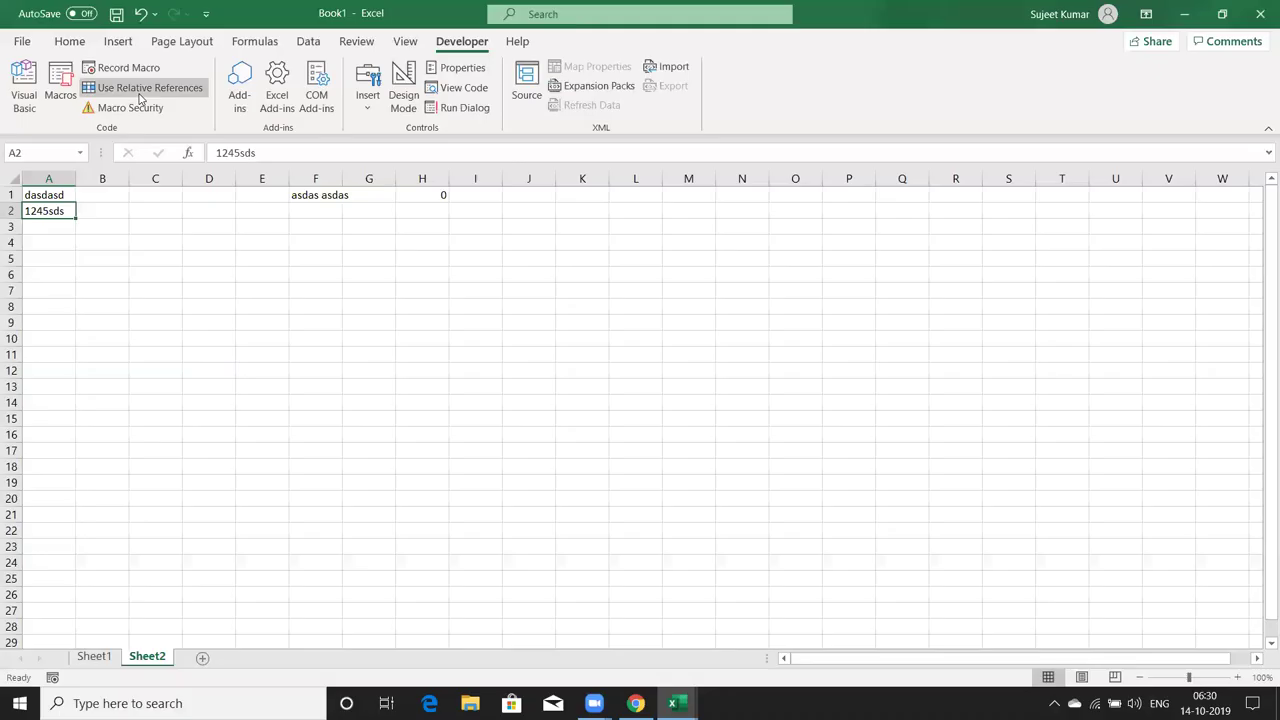
{"action": "key", "text": "alt+Tab"}
{"action": "key", "text": "alt+Tab"}
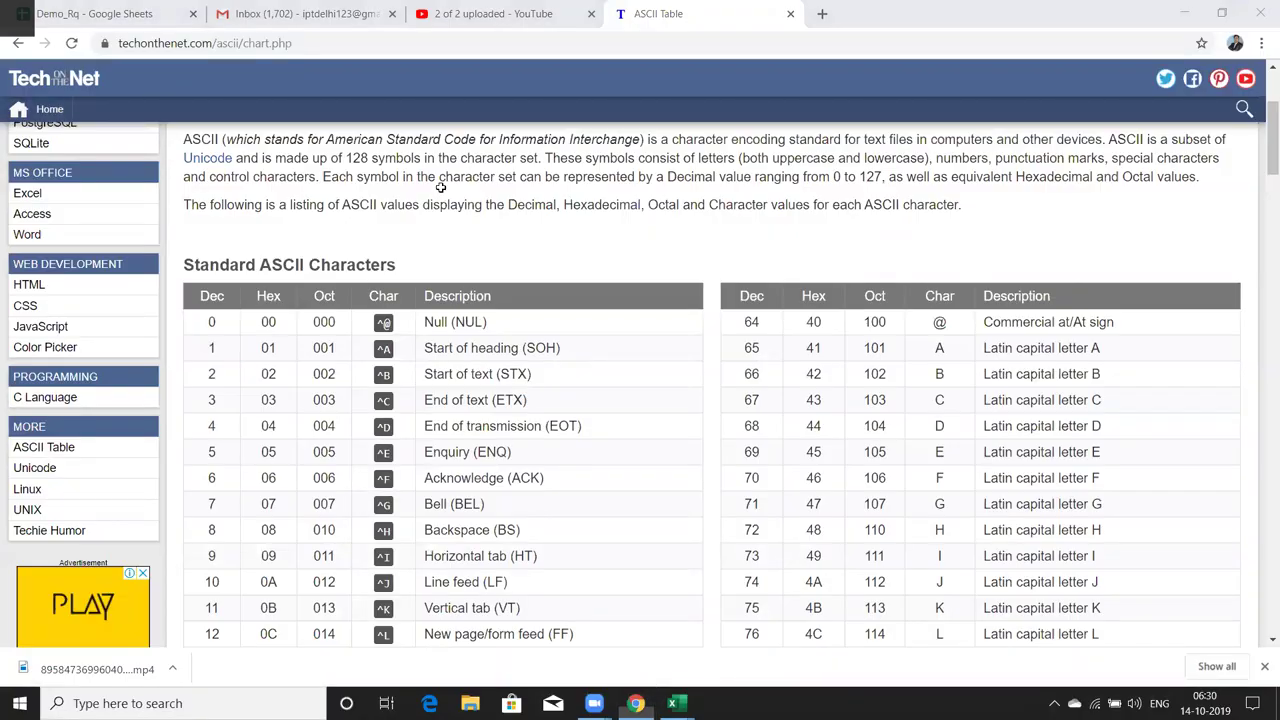
{"action": "key", "text": "alt+Tab"}
{"action": "key", "text": "alt+Tab"}
{"action": "key", "text": "alt+Tab"}
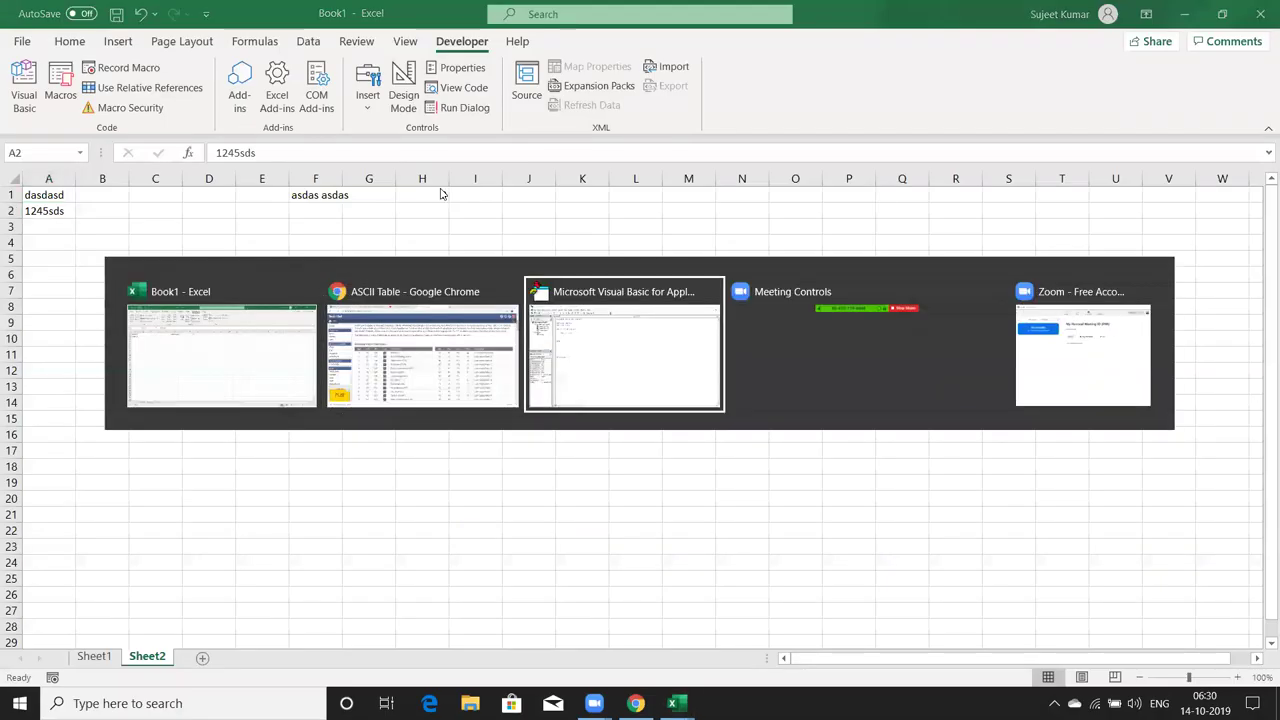
{"action": "type", "text": "64"}
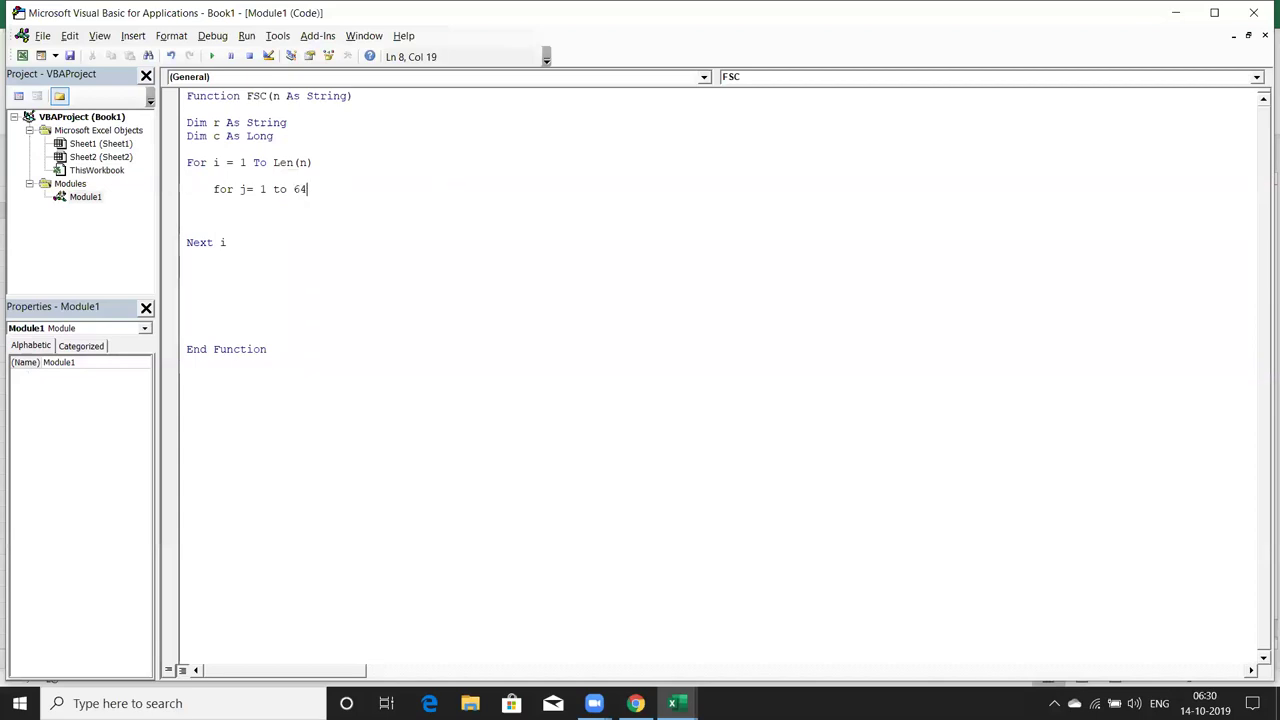
{"action": "key", "text": "Return"}
{"action": "key", "text": "Return"}
{"action": "key", "text": "Return"}
{"action": "type", "text": "next j"}
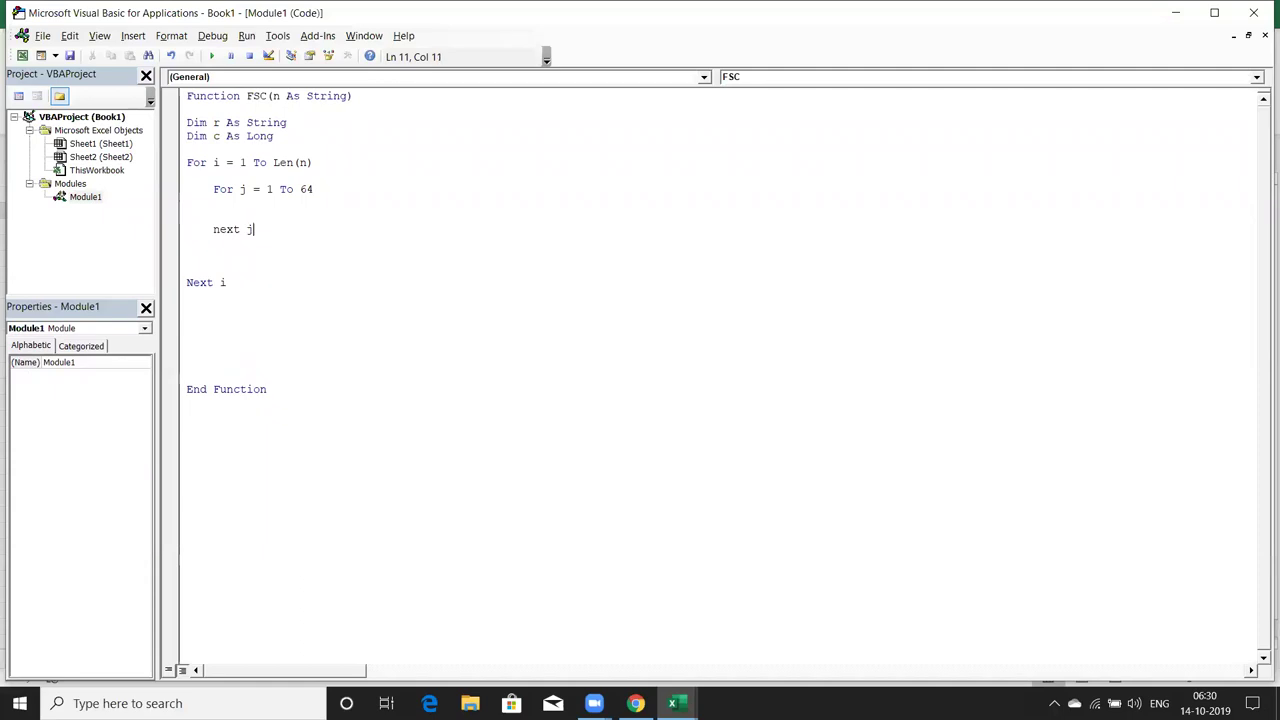
{"action": "key", "text": "Up"}
{"action": "key", "text": "Up"}
Consult the ASCII table again and start an If line in the j loop, removing a wrong comparison.
{"action": "key", "text": "alt+Tab"}
{"action": "key", "text": "alt+Tab"}
{"action": "key", "text": "alt+Tab"}
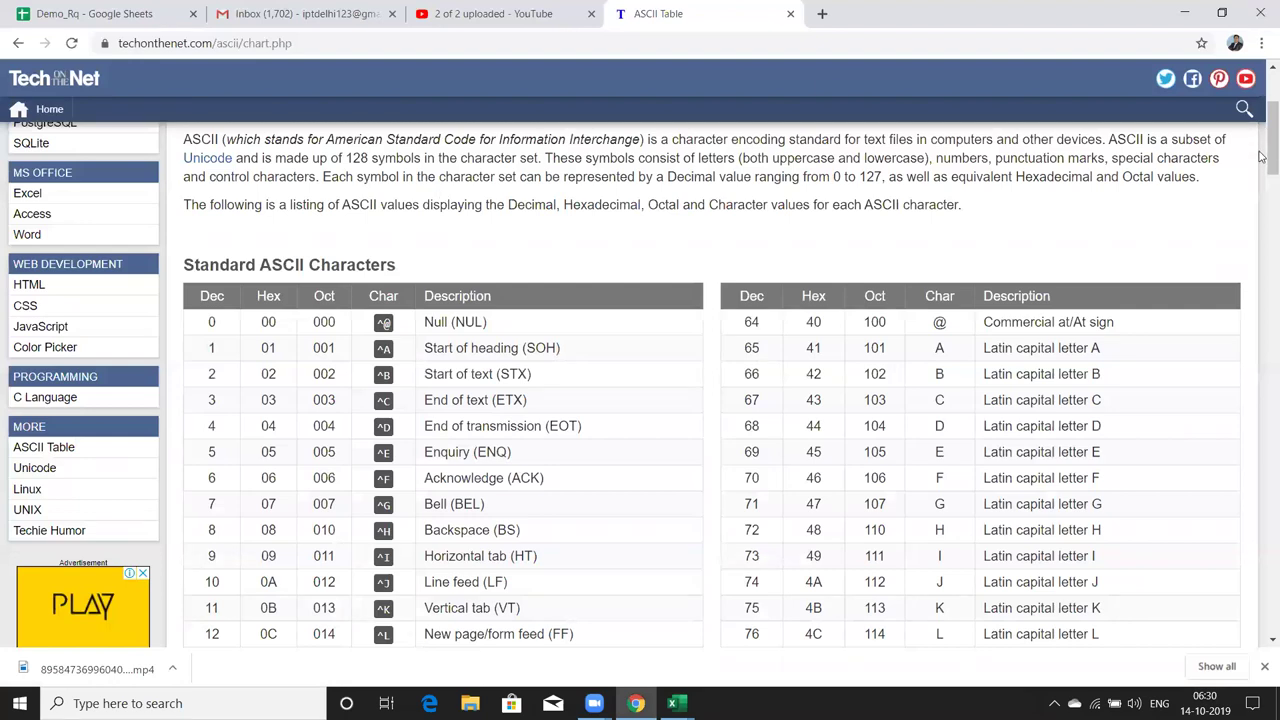
{"action": "left_click_drag", "start_coordinate": [1262, 158], "coordinate": [1262, 303]}
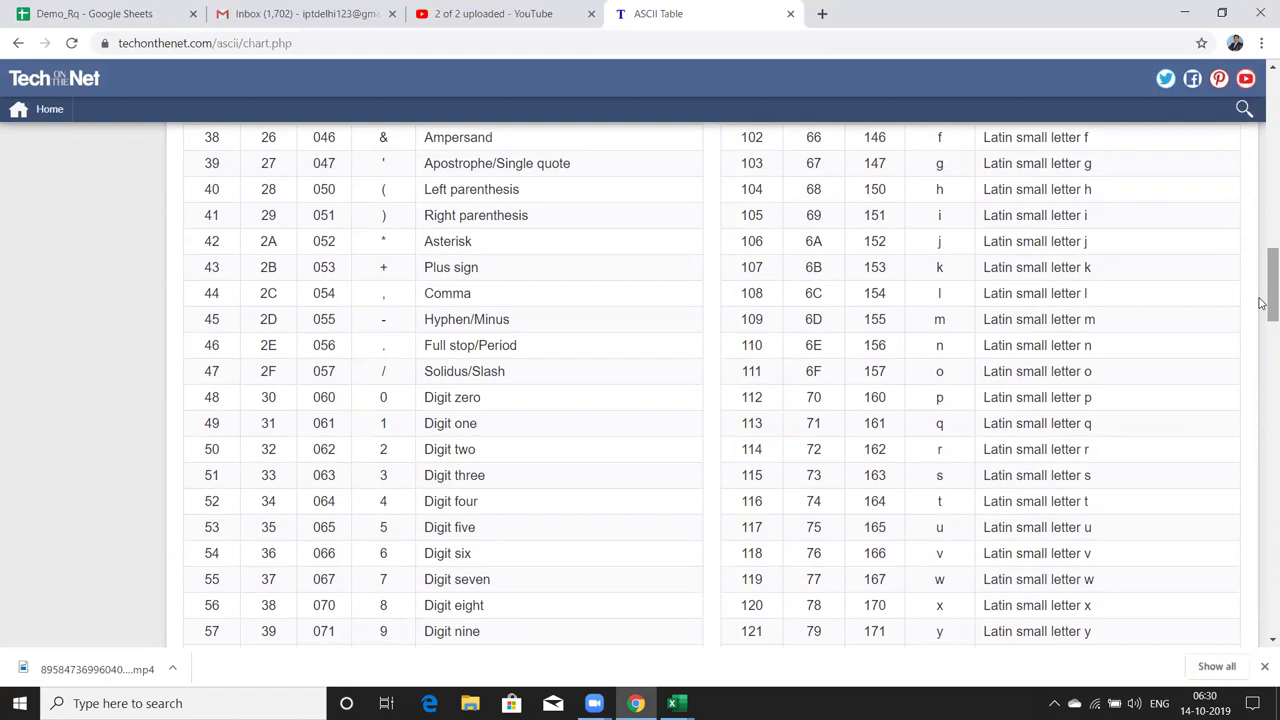
{"action": "key", "text": "alt+Tab"}
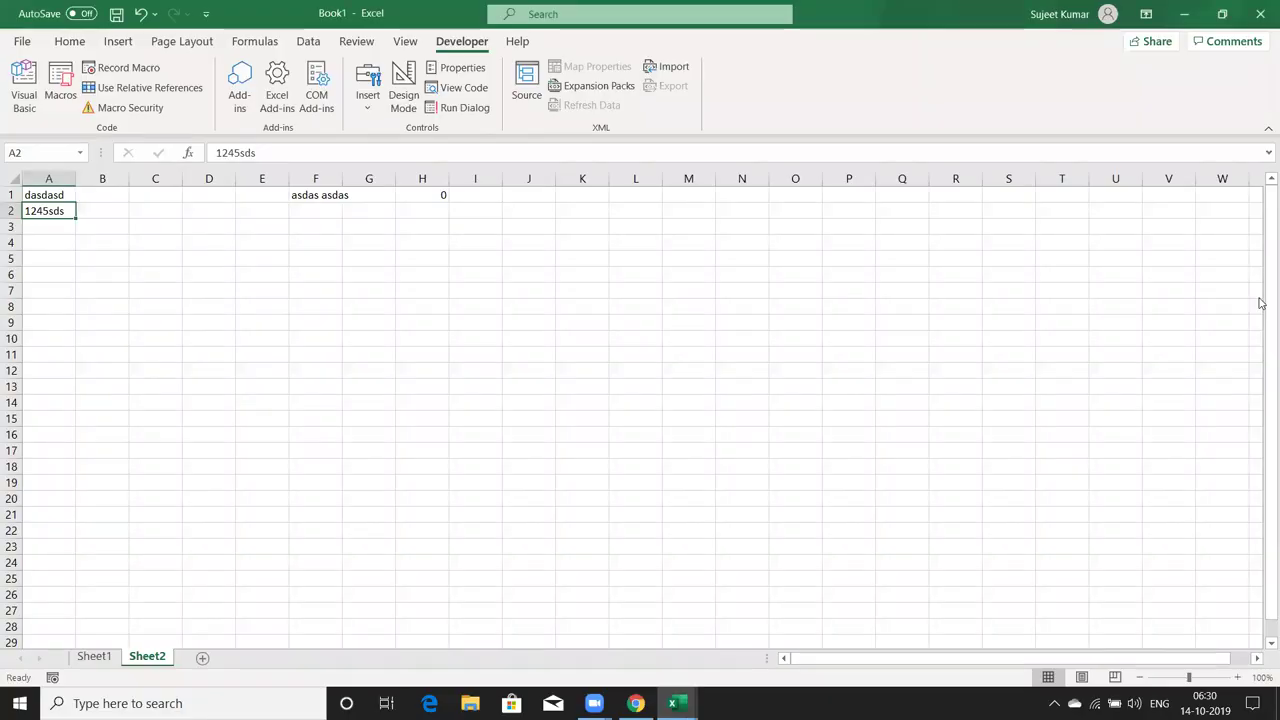
{"action": "key", "text": "alt+Tab"}
{"action": "key", "text": "alt+Tab"}
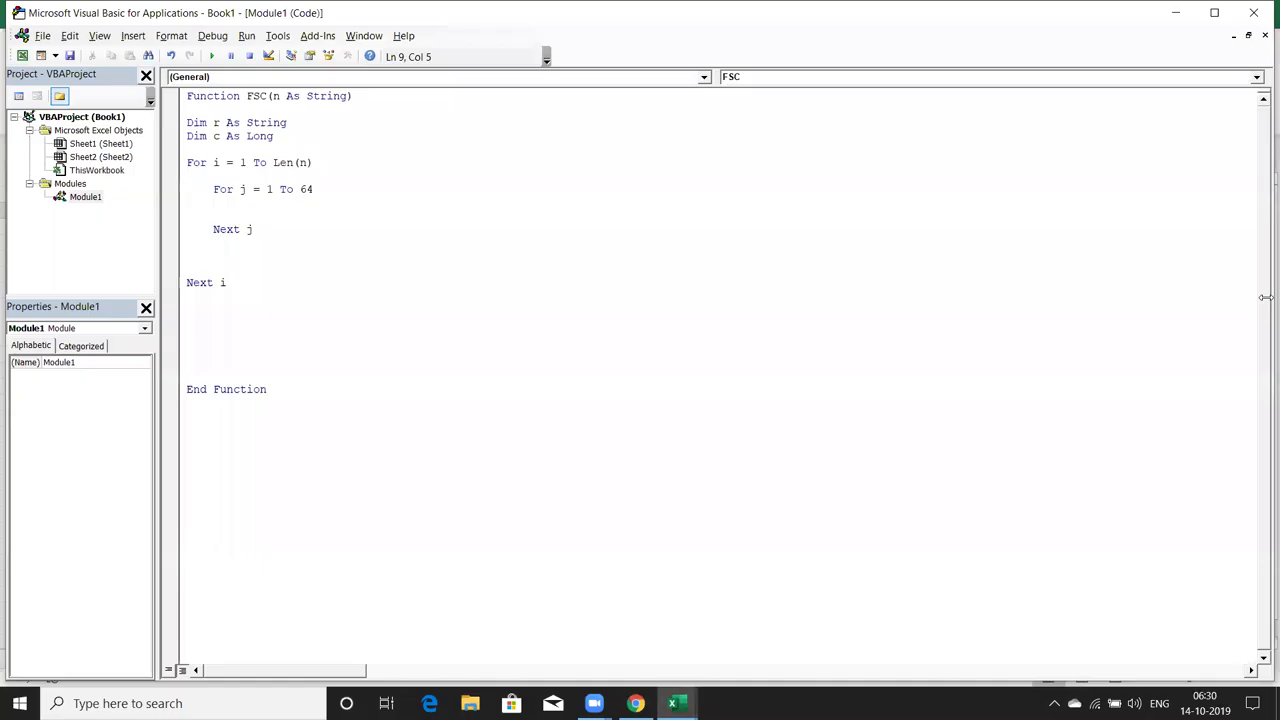
{"action": "type", "text": "if j>="}
{"action": "key", "text": "alt+F11"}
{"action": "key", "text": "alt+Tab"}
{"action": "key", "text": "alt+Tab"}
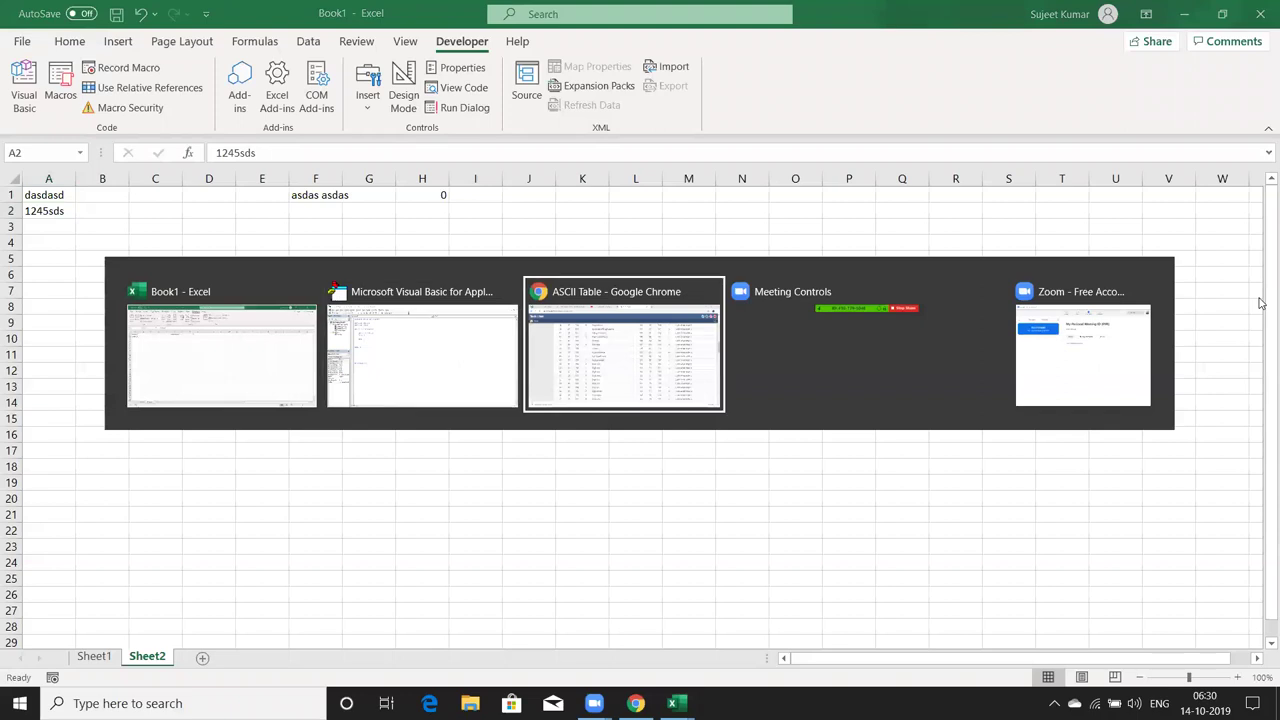
{"action": "key", "text": "alt+Tab"}
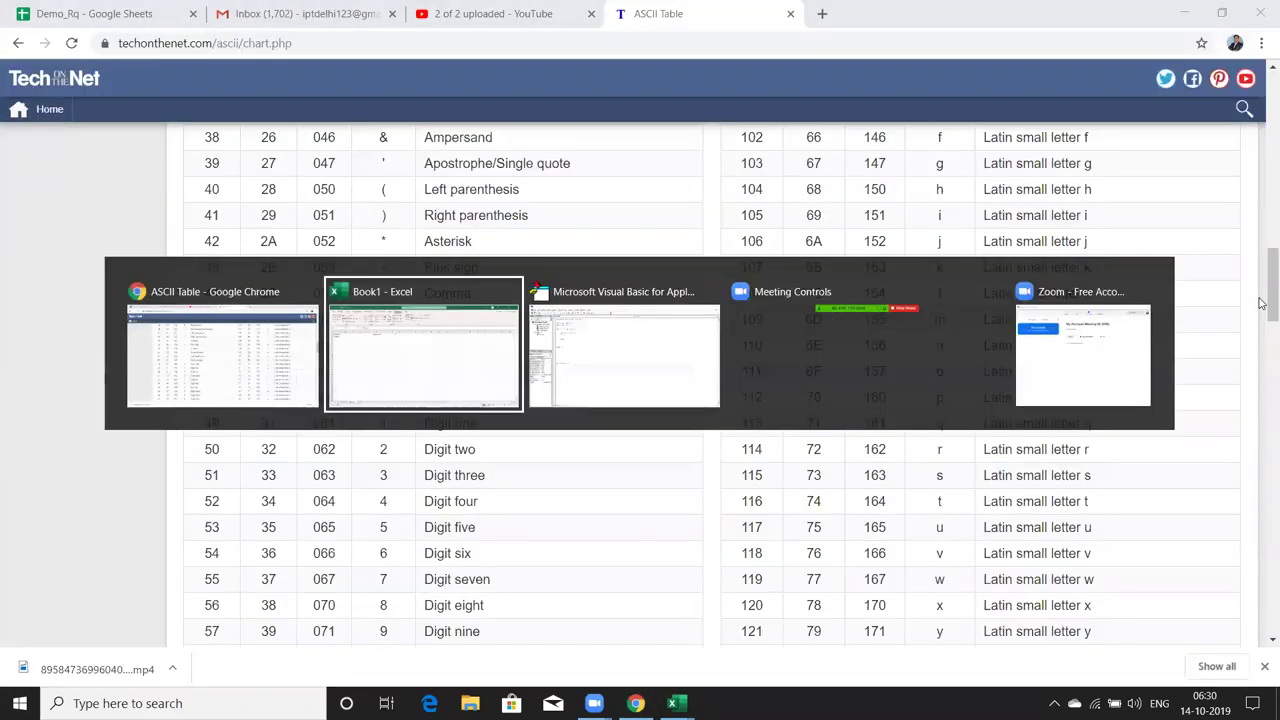
{"action": "key", "text": "alt+Tab"}
{"action": "key", "text": "BackSpace"}
{"action": "key", "text": "BackSpace"}
{"action": "key", "text": "BackSpace"}
Write the condition If j < 48 Or j >= 57 Then, using digit codes from the ASCII table.
{"action": "type", "text": "j"}
{"action": "key", "text": "BackSpace"}
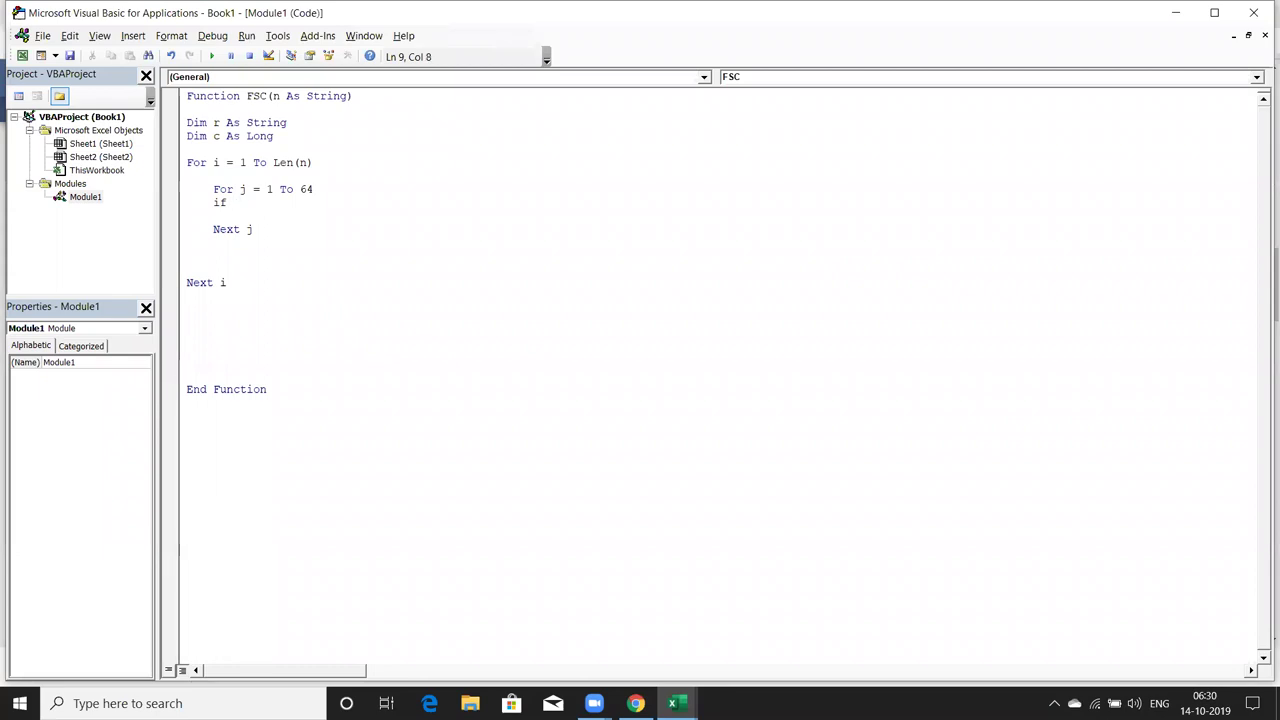
{"action": "type", "text": "j<"}
{"action": "key", "text": "alt+Tab"}
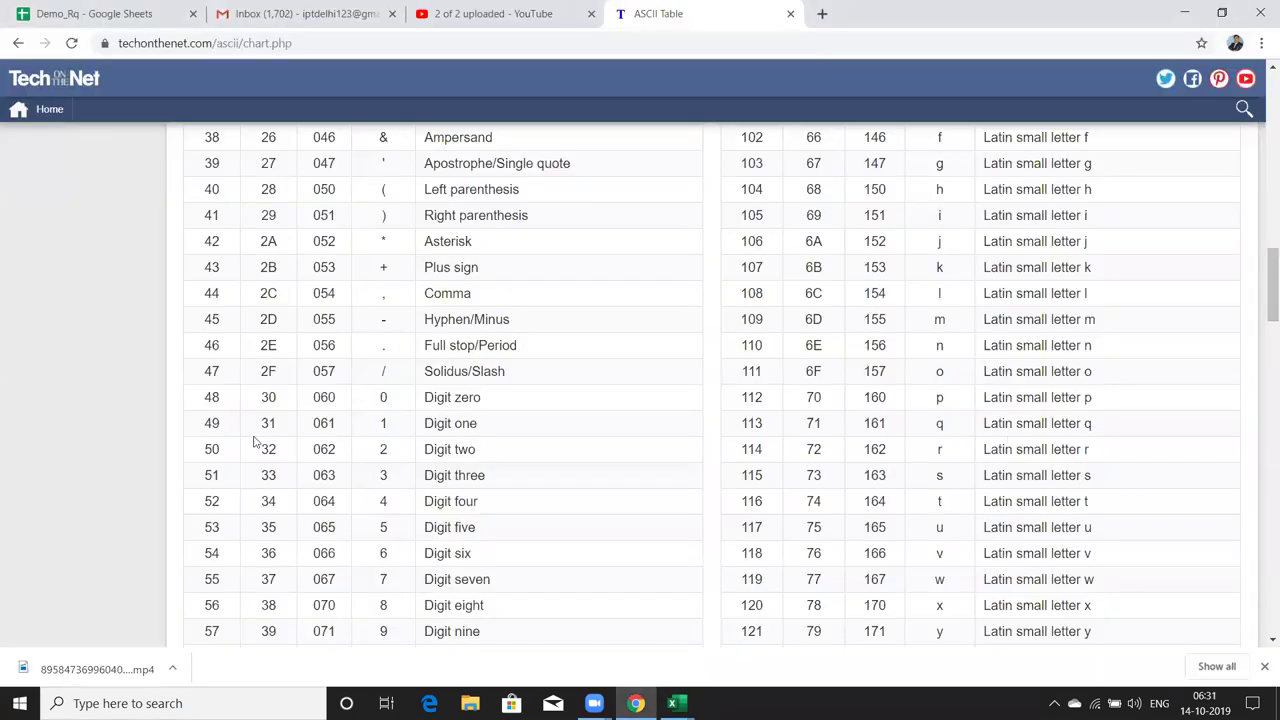
{"action": "double_click", "coordinate": [212, 397]}
{"action": "key", "text": "alt+Tab"}
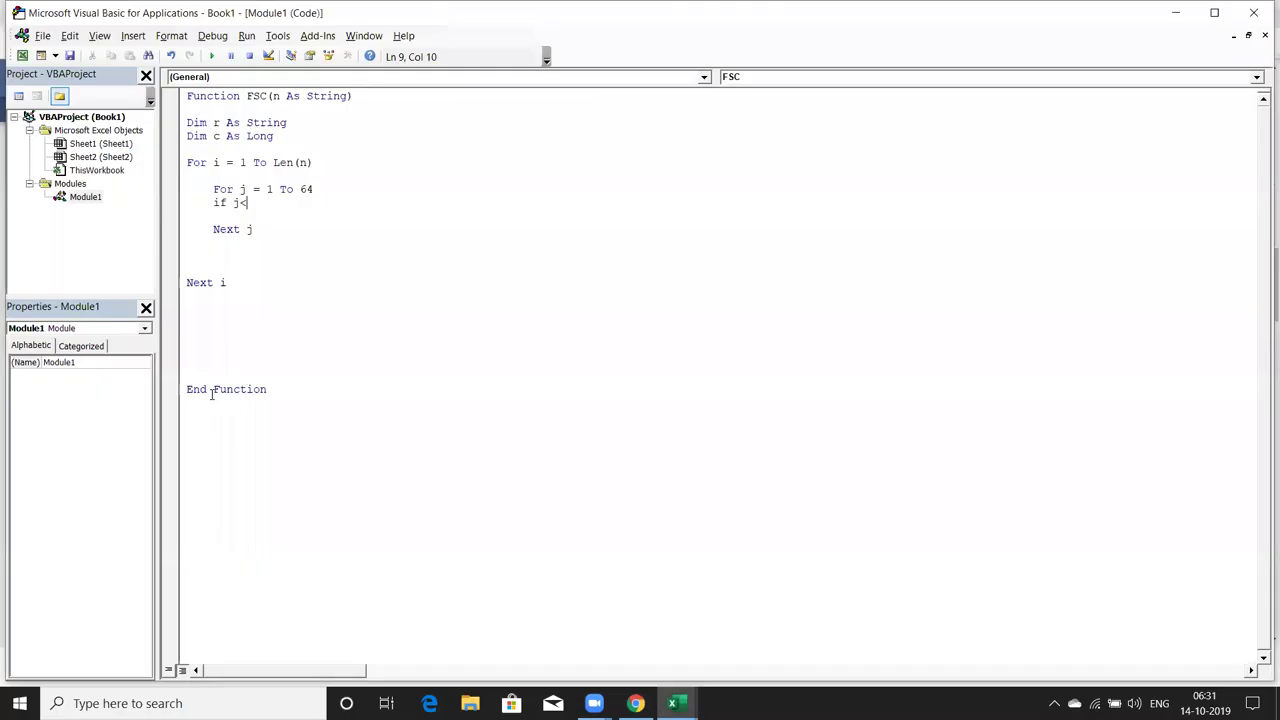
{"action": "type", "text": "48 "}
{"action": "type", "text": "or "}
{"action": "type", "text": "j>="}
{"action": "key", "text": "alt+Tab"}
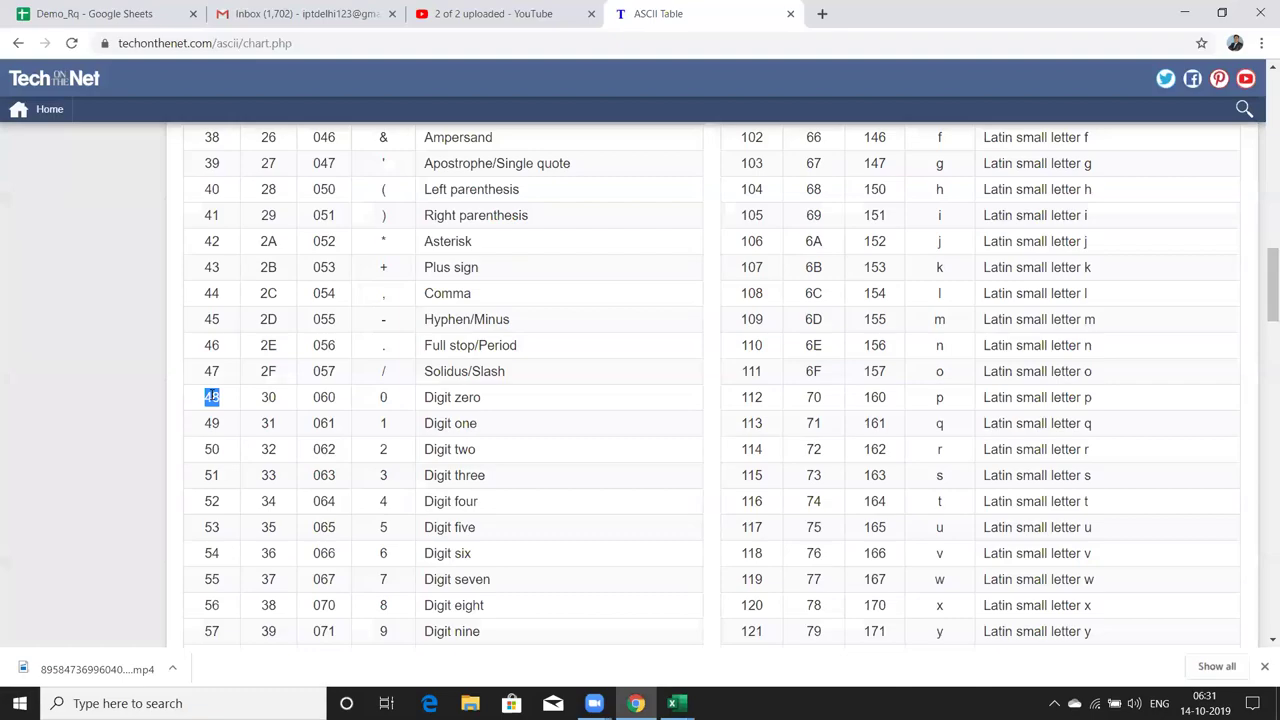
{"action": "key", "text": "alt+Tab"}
{"action": "type", "text": "57"}
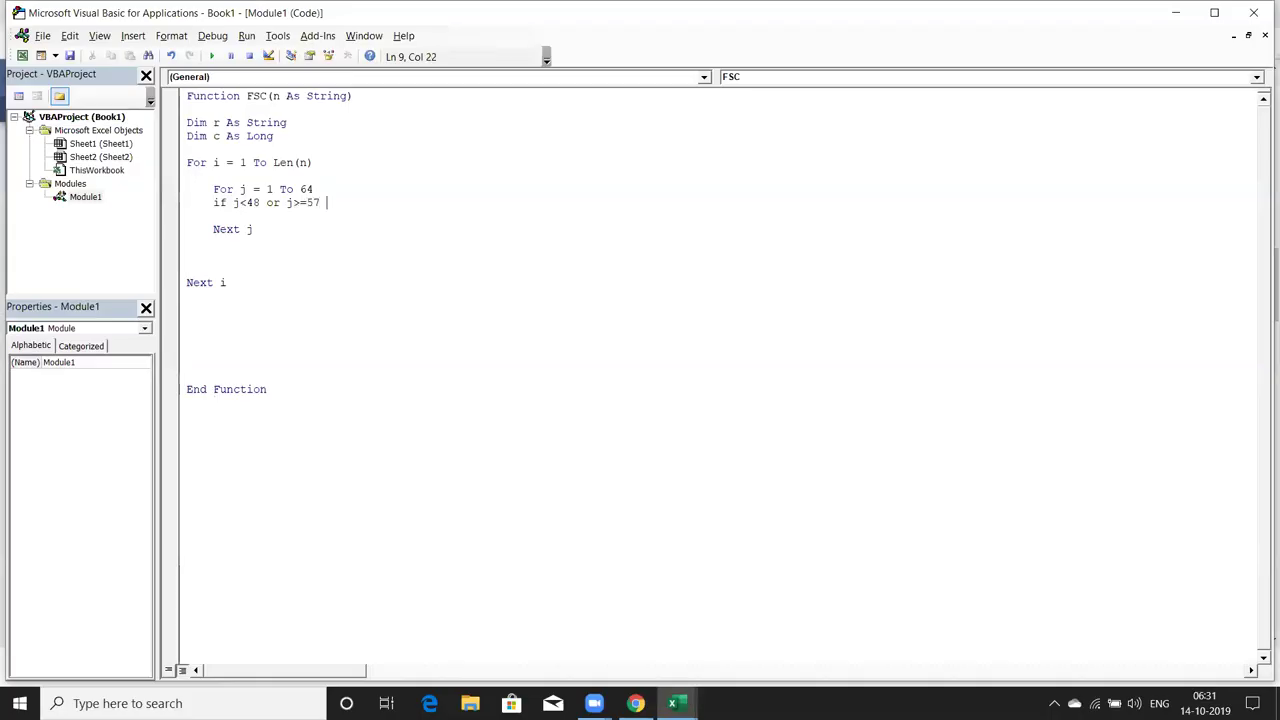
{"action": "type", "text": "then"}
{"action": "key", "text": "Return"}
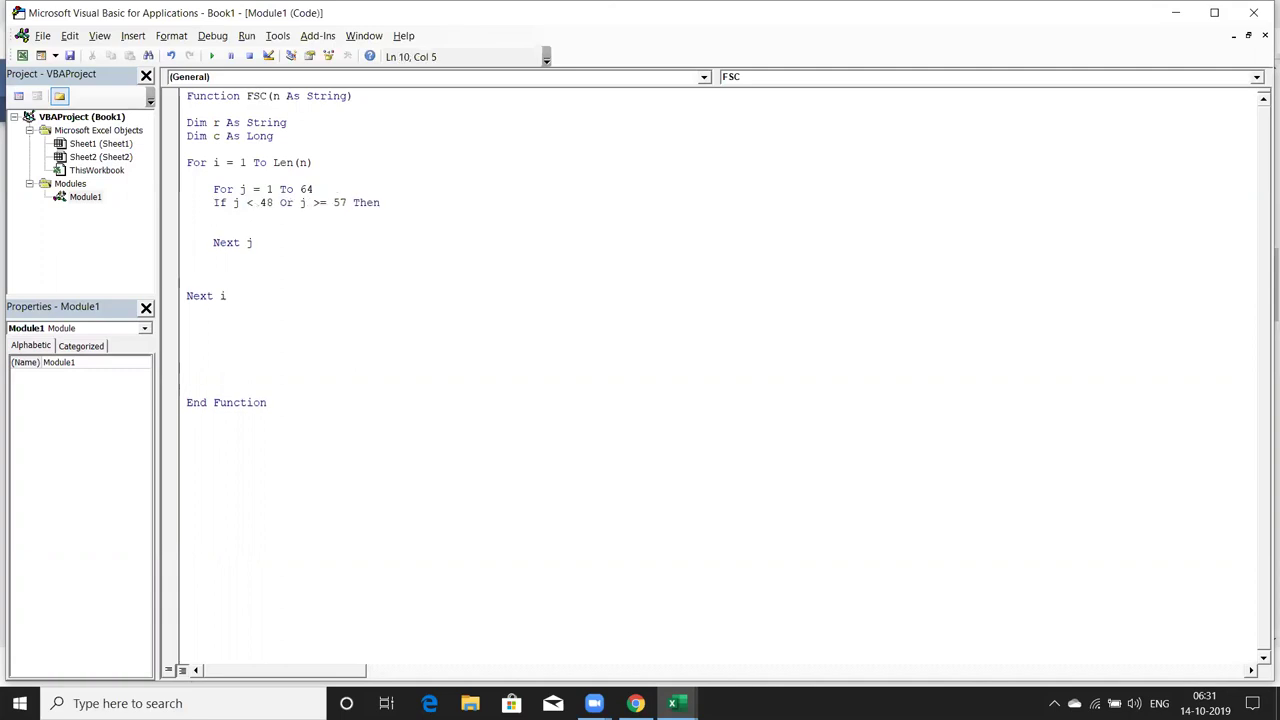
Close the block with End If and leave an empty line inside it.
{"action": "key", "text": "Return"}
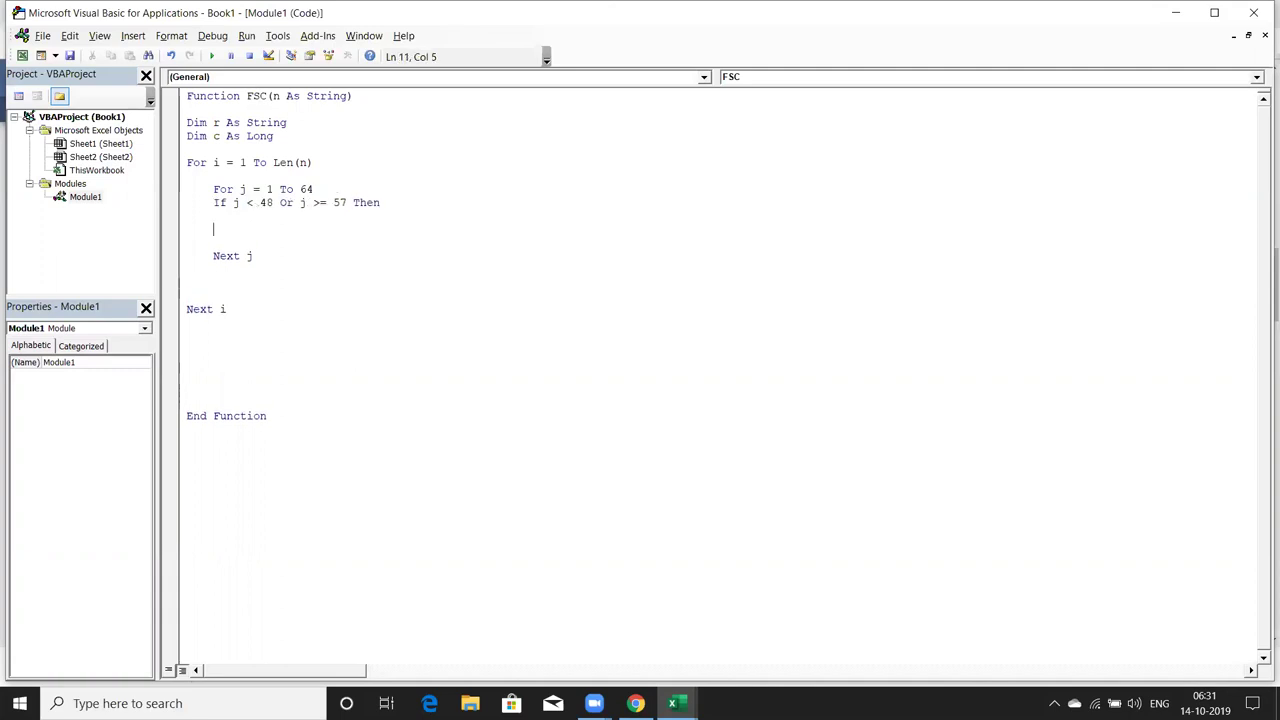
{"action": "left_click", "coordinate": [213, 242]}
{"action": "left_click", "coordinate": [213, 229]}
{"action": "type", "text": "end if"}
{"action": "key", "text": "Up"}
{"action": "key", "text": "Return"}
{"action": "left_click", "coordinate": [213, 216]}
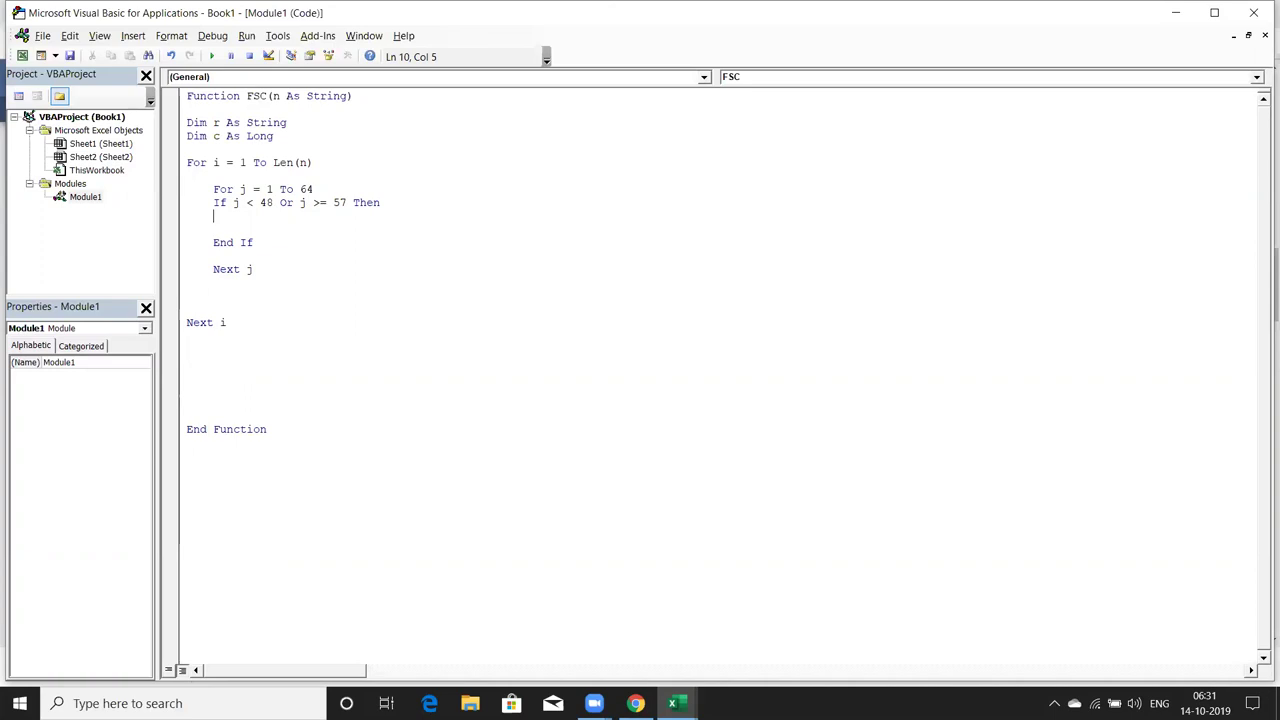
Enter c = InStr(1, n, Chr(j)) inside the If block.
{"action": "type", "text": "c="}
{"action": "type", "text": "i"}
{"action": "type", "text": "nstr("}
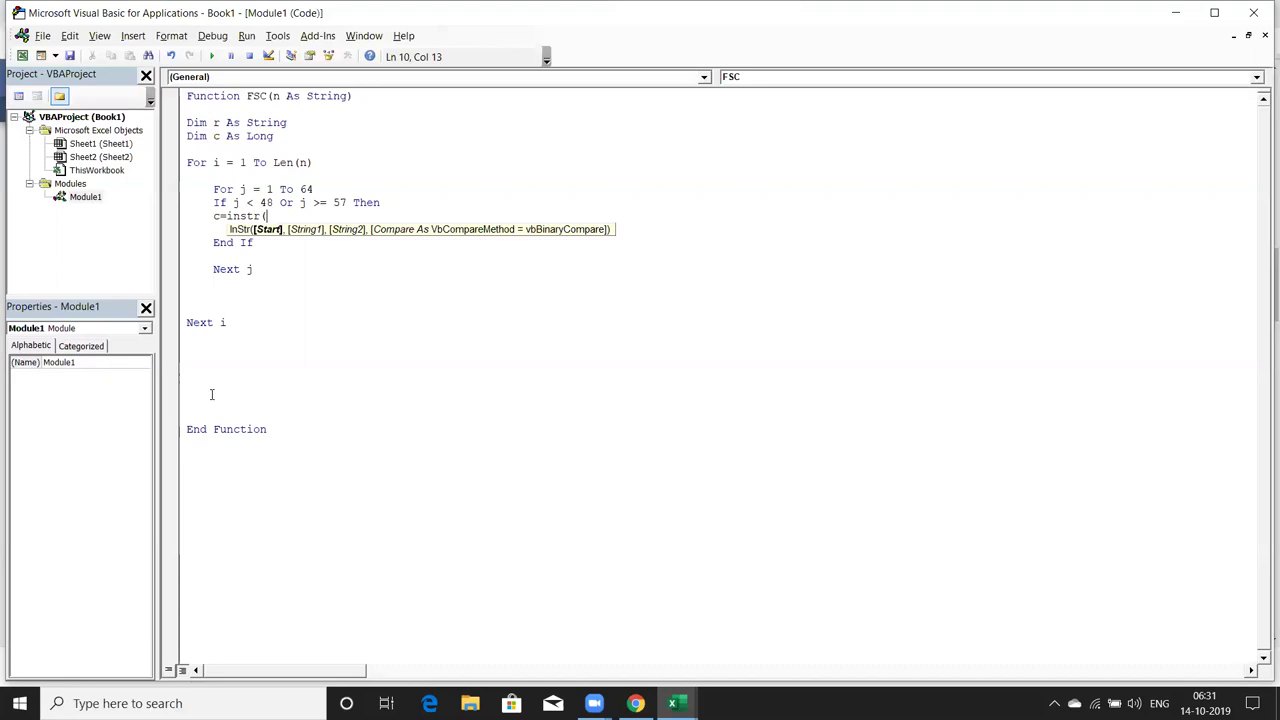
{"action": "type", "text": "chr"}
{"action": "type", "text": "("}
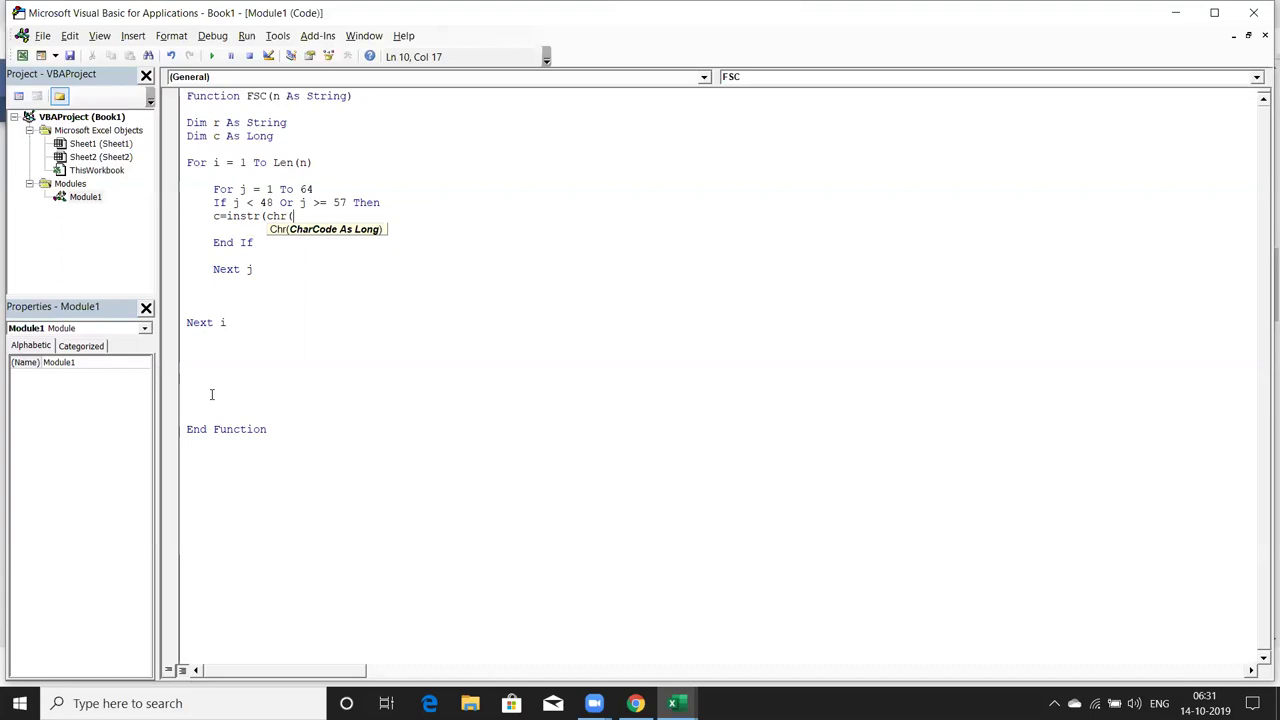
{"action": "type", "text": "j"}
{"action": "type", "text": ")"}
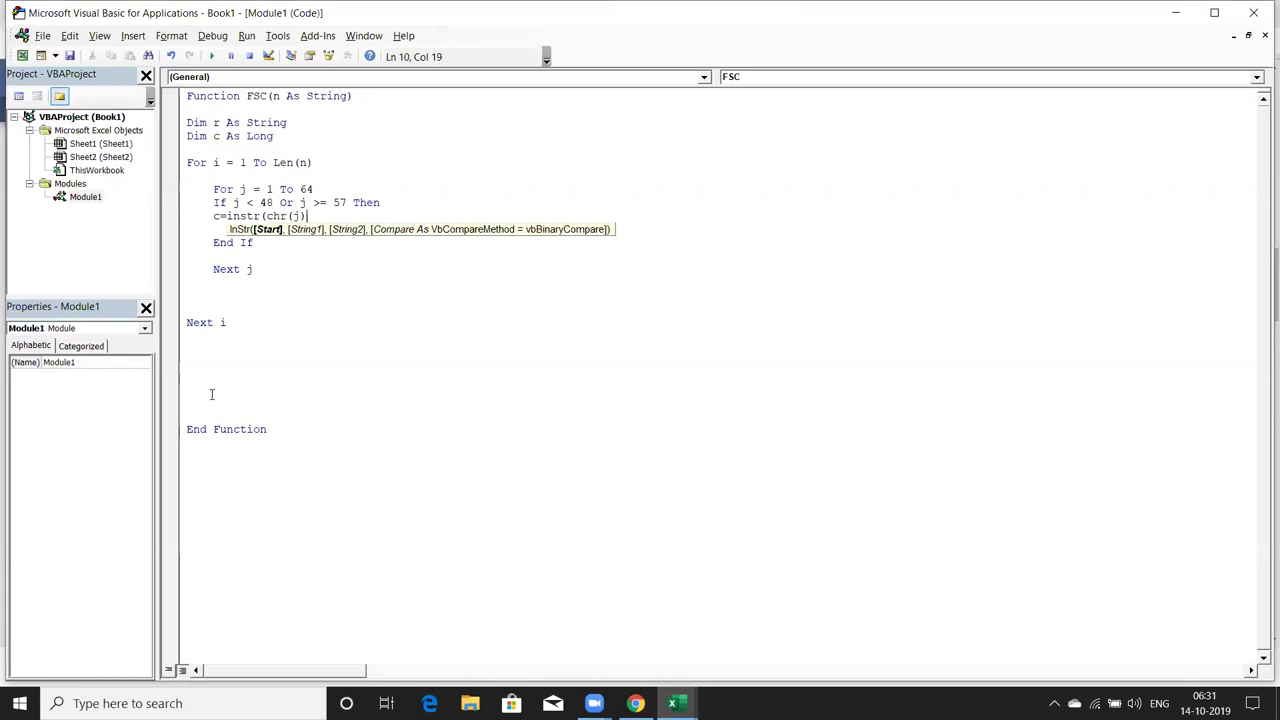
{"action": "key", "text": "Left"}
{"action": "key", "text": "Left"}
{"action": "key", "text": "Left"}
{"action": "key", "text": "Left"}
{"action": "key", "text": "Left"}
{"action": "type", "text": "1,n,"}
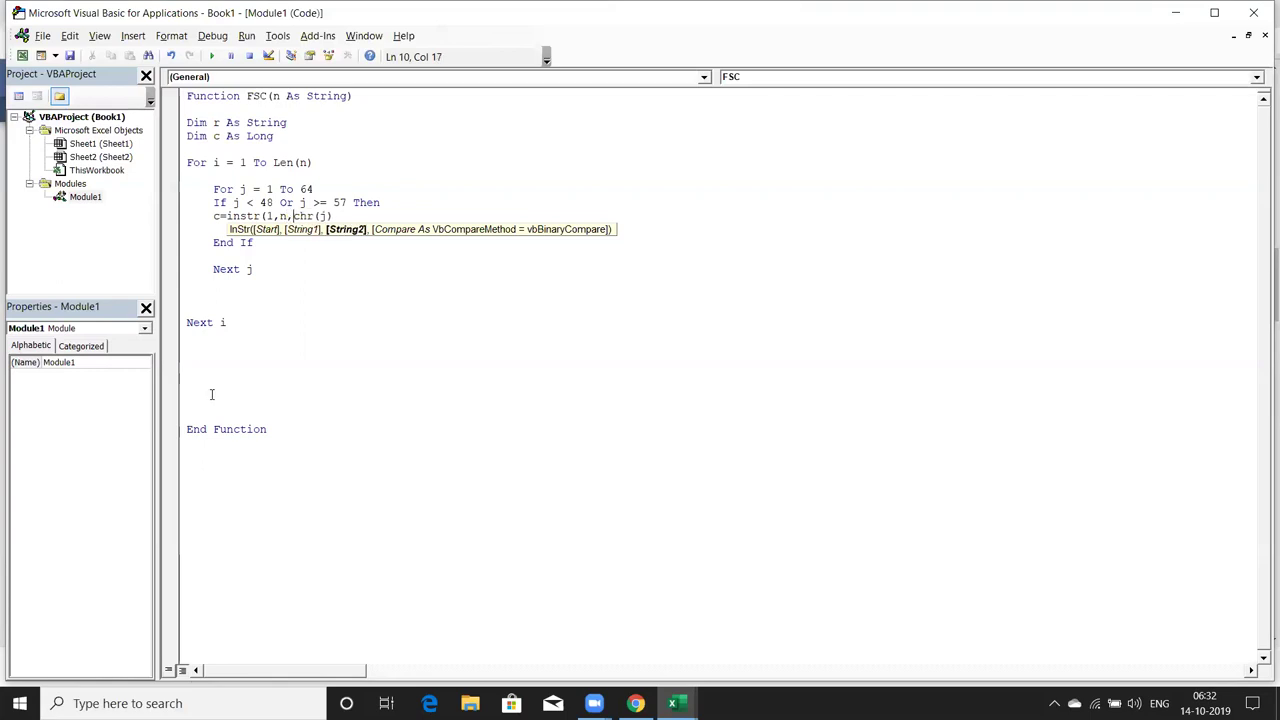
{"action": "key", "text": "Right"}
{"action": "key", "text": "Right"}
{"action": "key", "text": "Right"}
{"action": "key", "text": "Right"}
{"action": "key", "text": "Right"}
{"action": "key", "text": "Right"}
{"action": "type", "text": ")"}
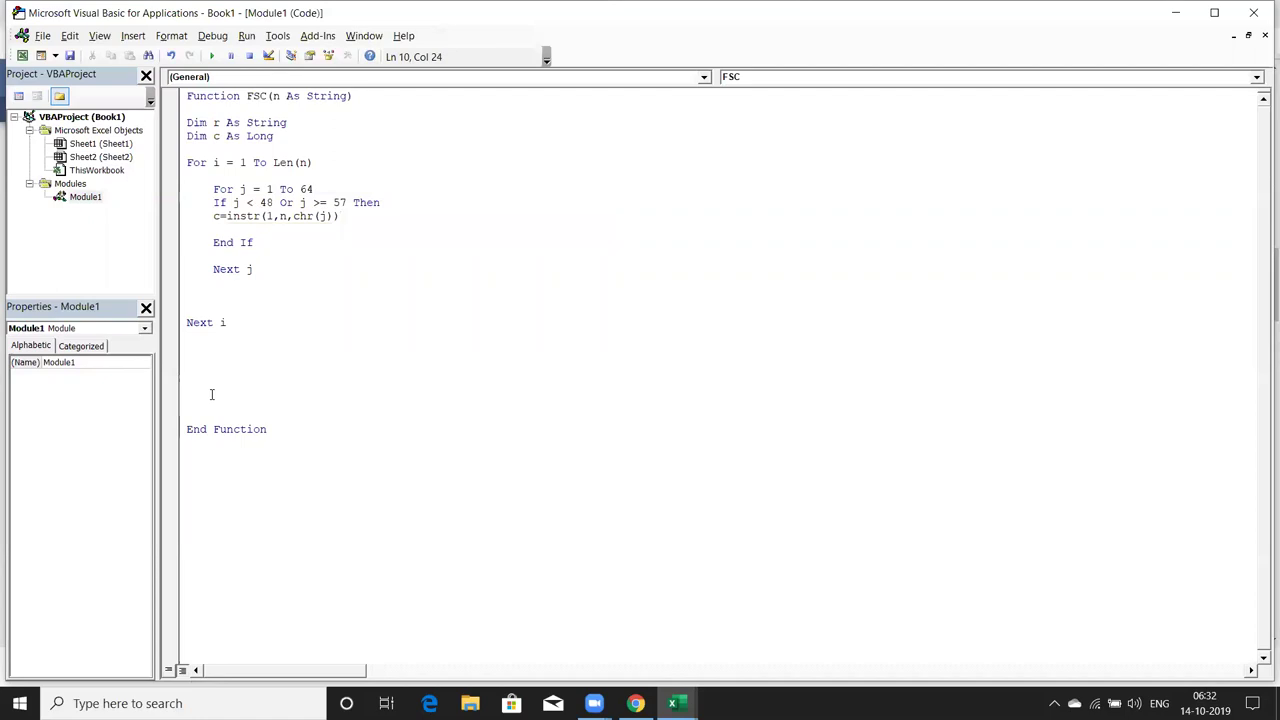
{"action": "left_click", "coordinate": [298, 305]}
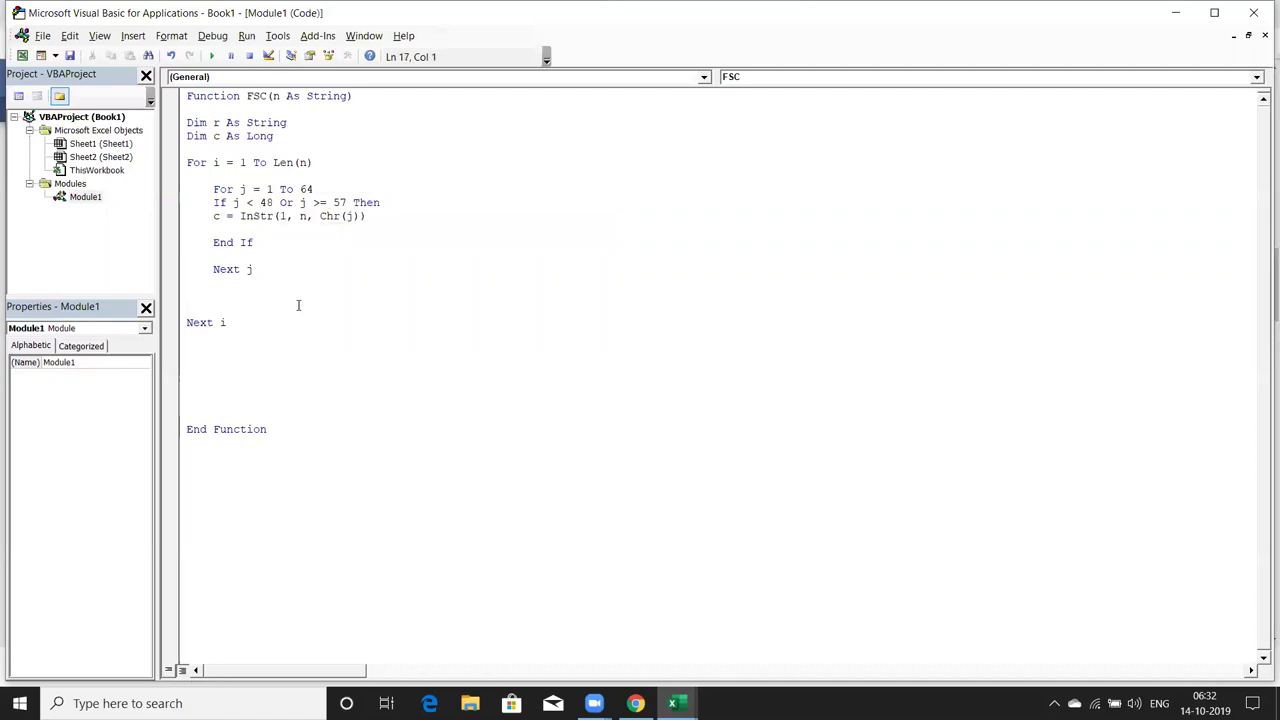
Delete the blank line before End If and add a blank line before Next j.
{"action": "left_click", "coordinate": [219, 217]}
{"action": "double_click", "coordinate": [216, 217]}
{"action": "left_click", "coordinate": [219, 257]}
{"action": "key", "text": "Up"}
{"action": "key", "text": "Delete"}
{"action": "key", "text": "Delete"}
{"action": "key", "text": "Delete"}
{"action": "key", "text": "Delete"}
{"action": "key", "text": "Delete"}
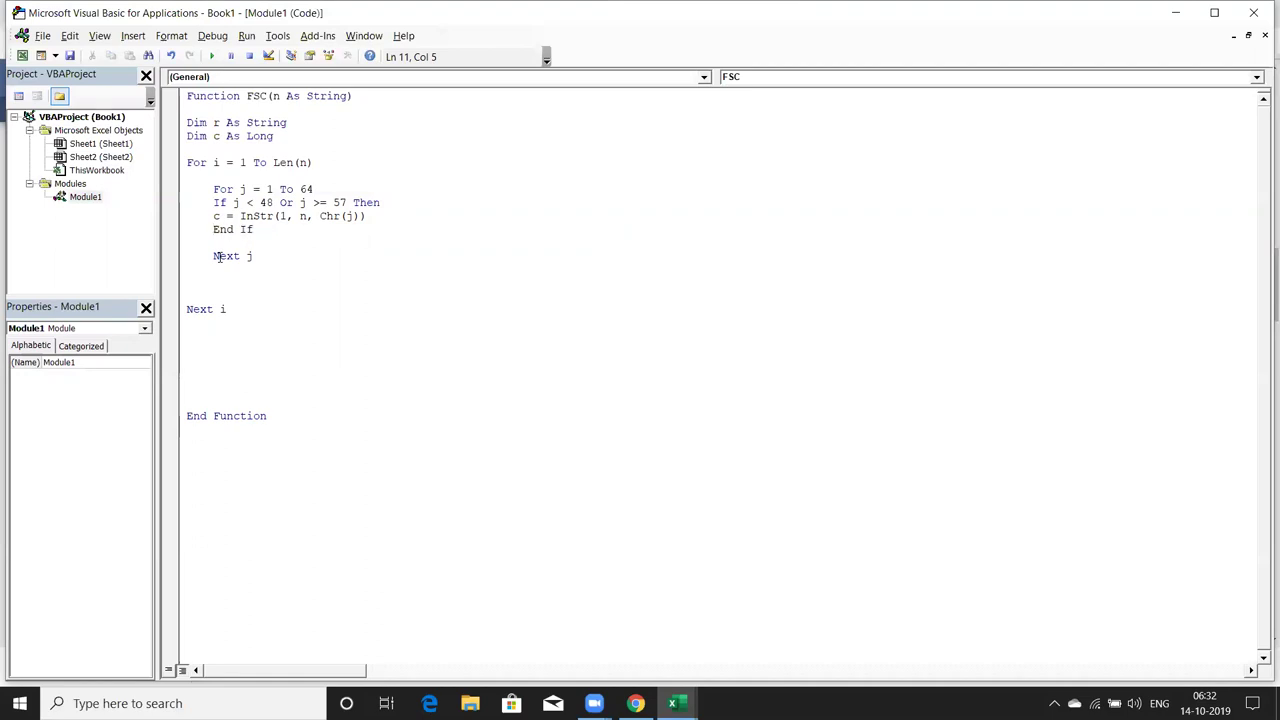
{"action": "key", "text": "Down"}
{"action": "key", "text": "Return"}
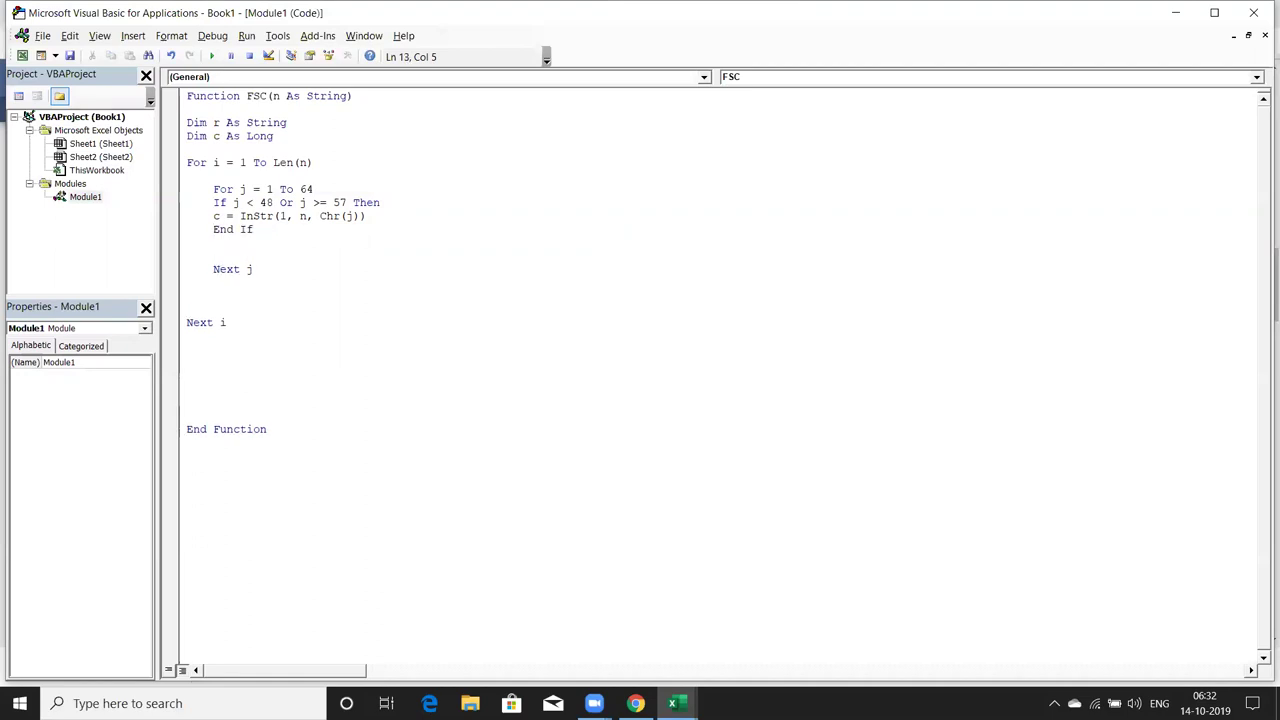
Add 'If c > 0 Then FSC = True' and give FSC an As Boolean return type.
{"action": "type", "text": "if "}
{"action": "type", "text": "c>0 then"}
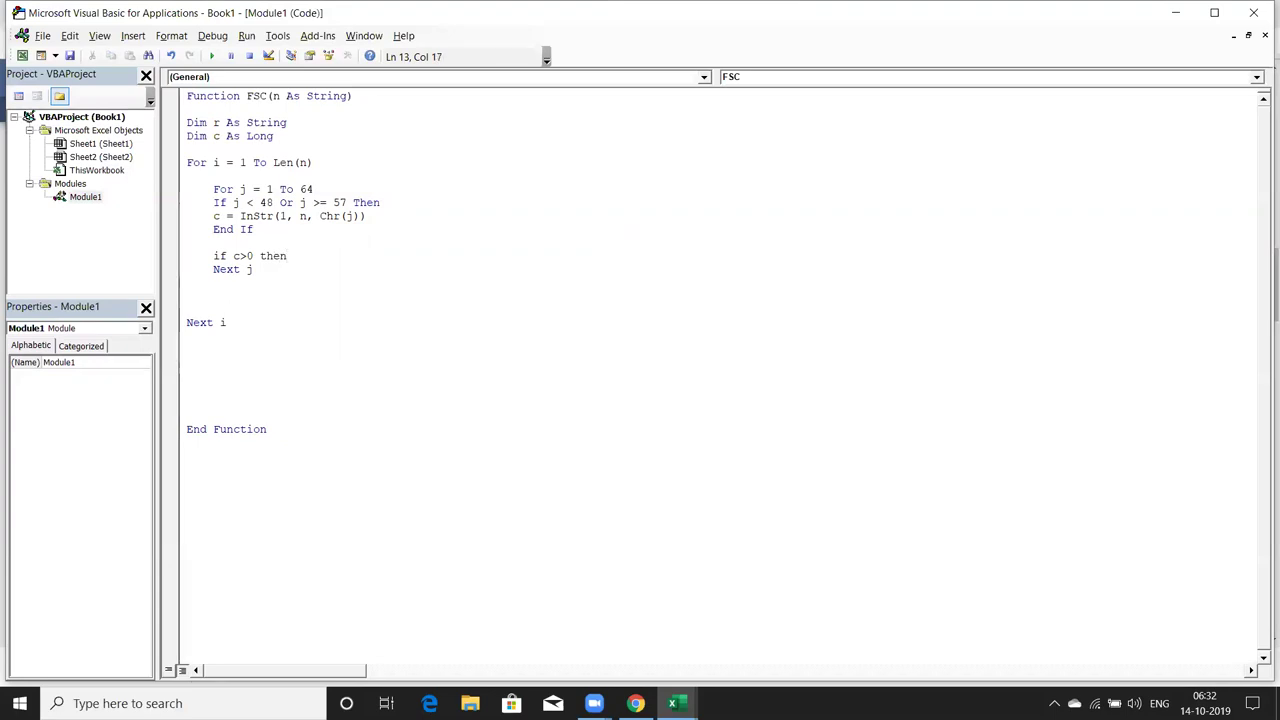
{"action": "type", "text": "FSC="}
{"action": "type", "text": "F"}
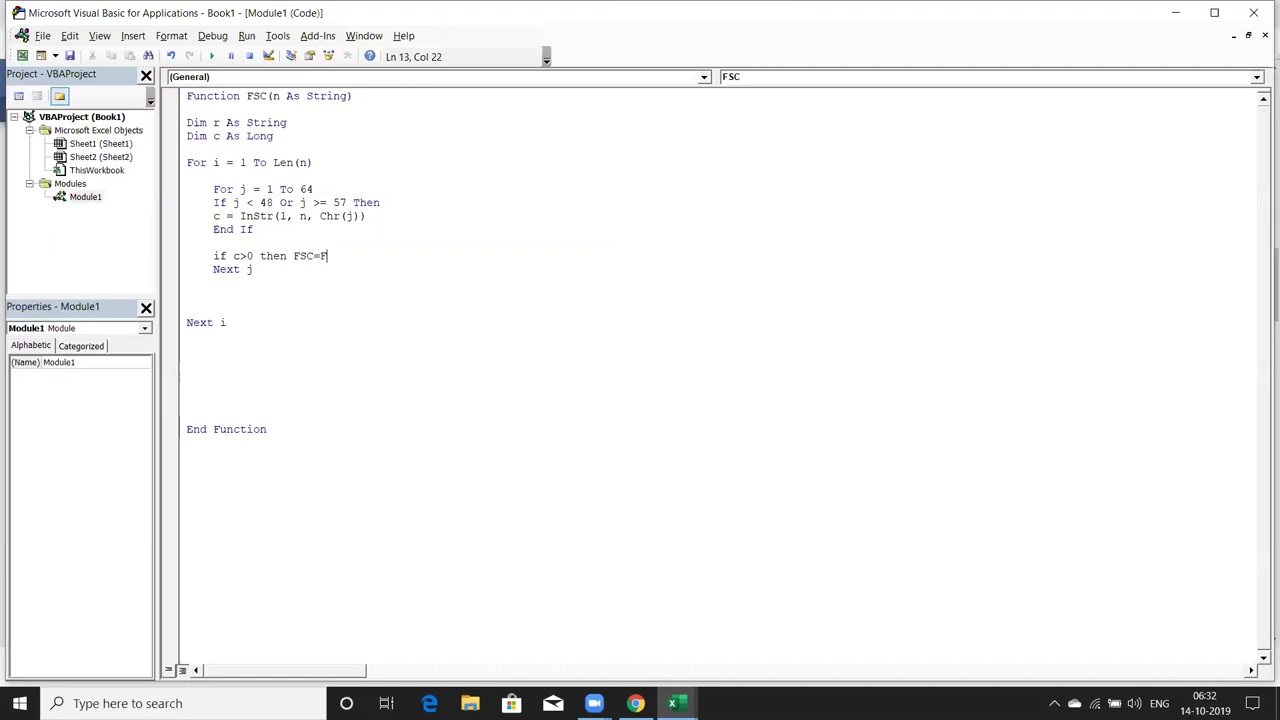
{"action": "key", "text": "BackSpace"}
{"action": "type", "text": "TR"}
{"action": "type", "text": "UE"}
{"action": "key", "text": "Down"}
{"action": "left_click", "coordinate": [381, 96]}
{"action": "type", "text": "as bo"}
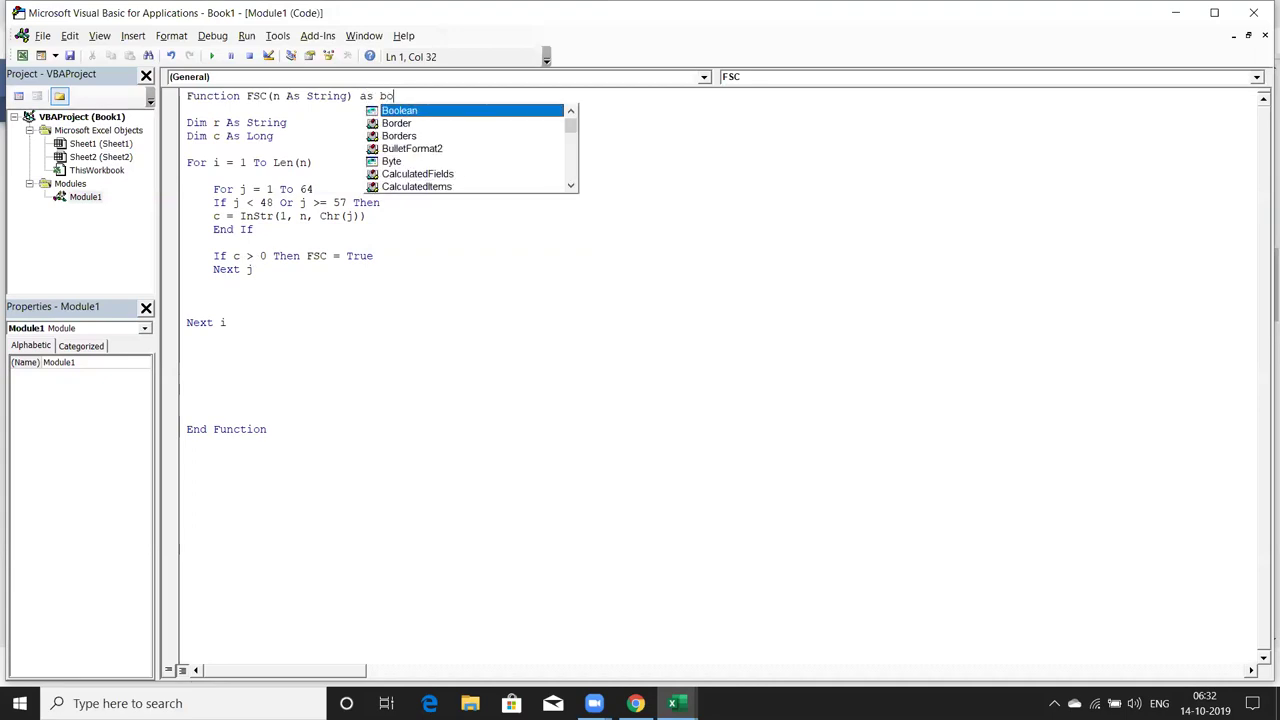
{"action": "key", "text": "Tab"}
Put FSC = True on its own line, followed by Exit Function and End If.
{"action": "left_click", "coordinate": [325, 273]}
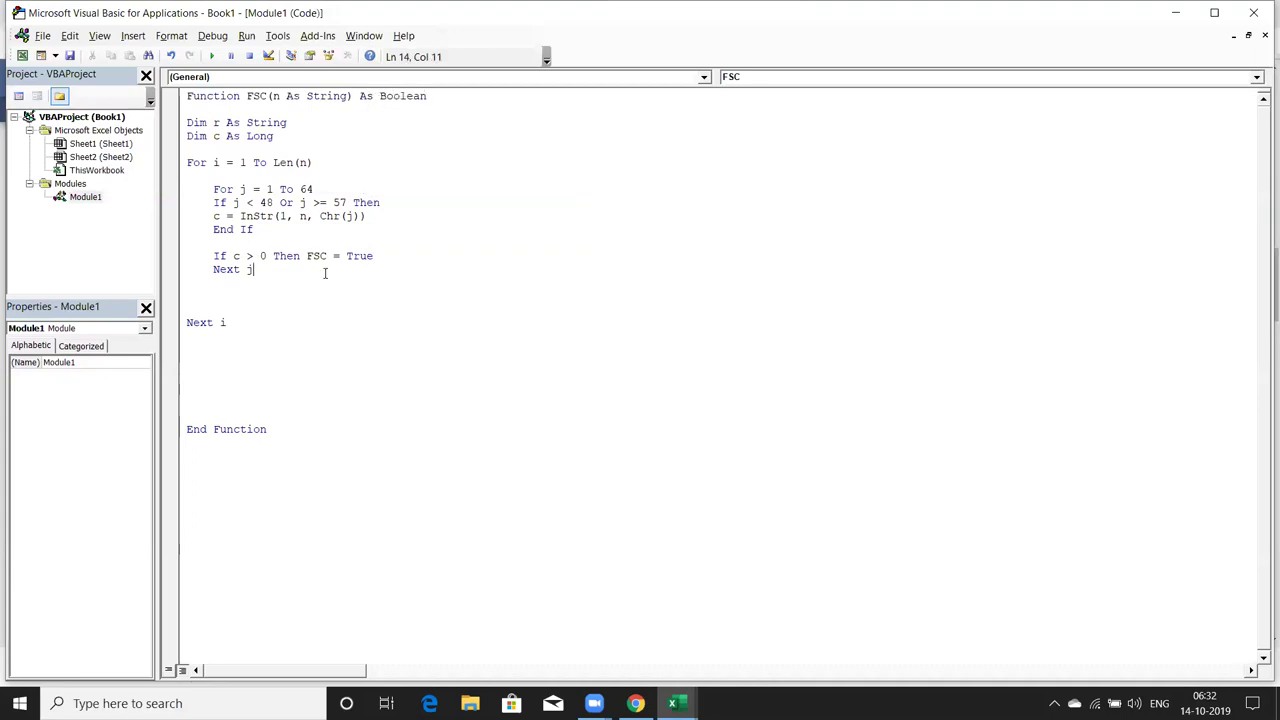
{"action": "key", "text": "Up"}
{"action": "key", "text": "Up"}
{"action": "left_click", "coordinate": [384, 254]}
{"action": "key", "text": "ctrl+Left"}
{"action": "key", "text": "ctrl+Left"}
{"action": "key", "text": "ctrl+Left"}
{"action": "key", "text": "Return"}
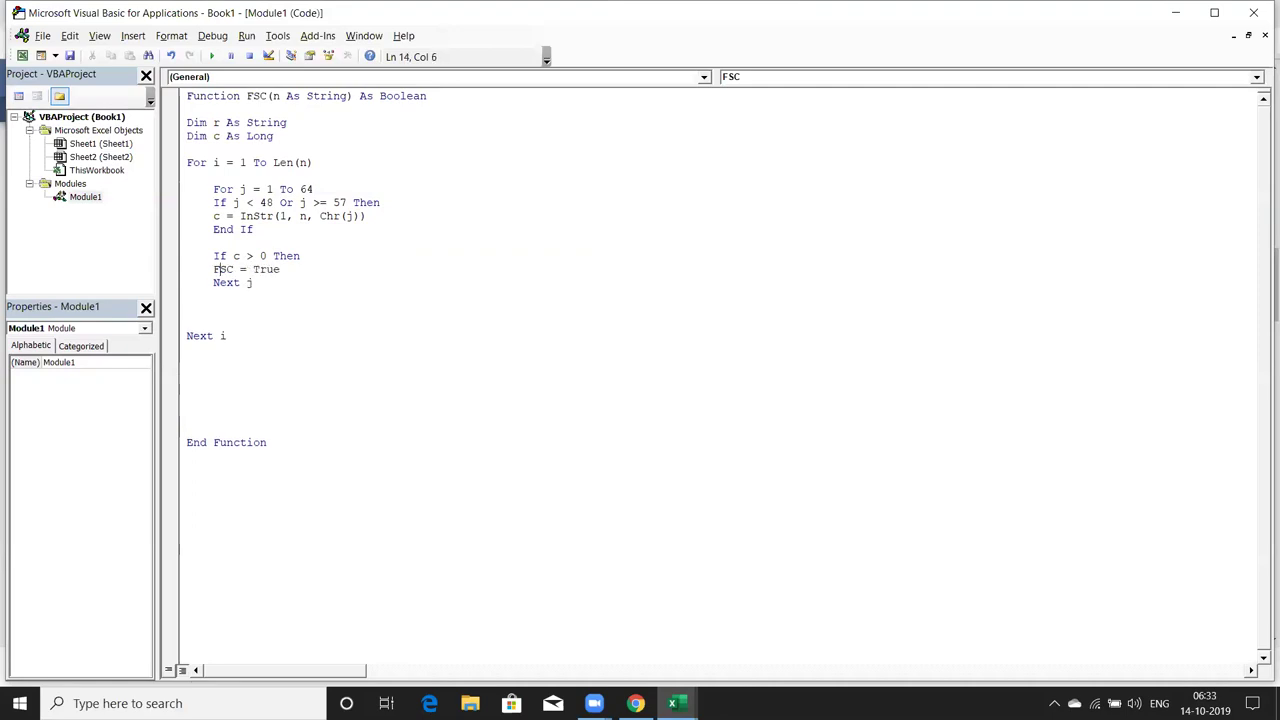
{"action": "key", "text": "Down"}
{"action": "key", "text": "Return"}
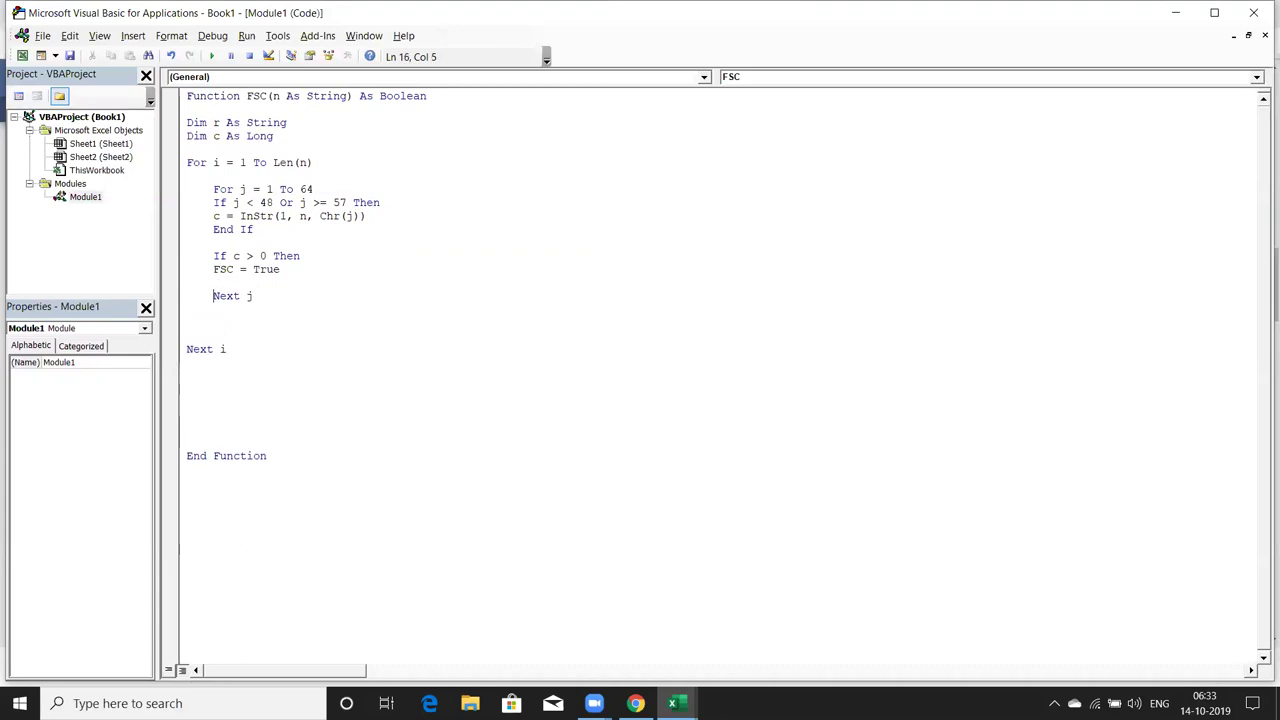
{"action": "key", "text": "Up"}
{"action": "type", "text": "exit function"}
{"action": "key", "text": "Return"}
{"action": "type", "text": "end if"}
{"action": "key", "text": "Up"}
{"action": "key", "text": "Down"}
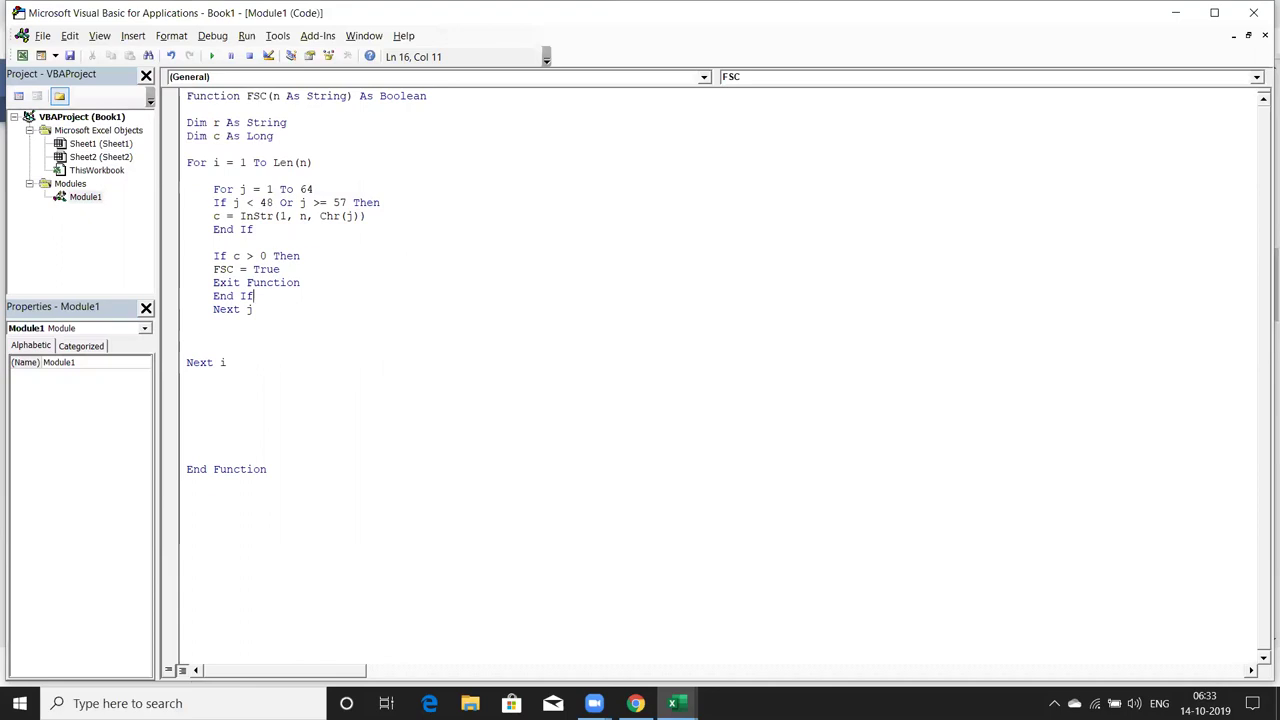
{"action": "key", "text": "Return"}
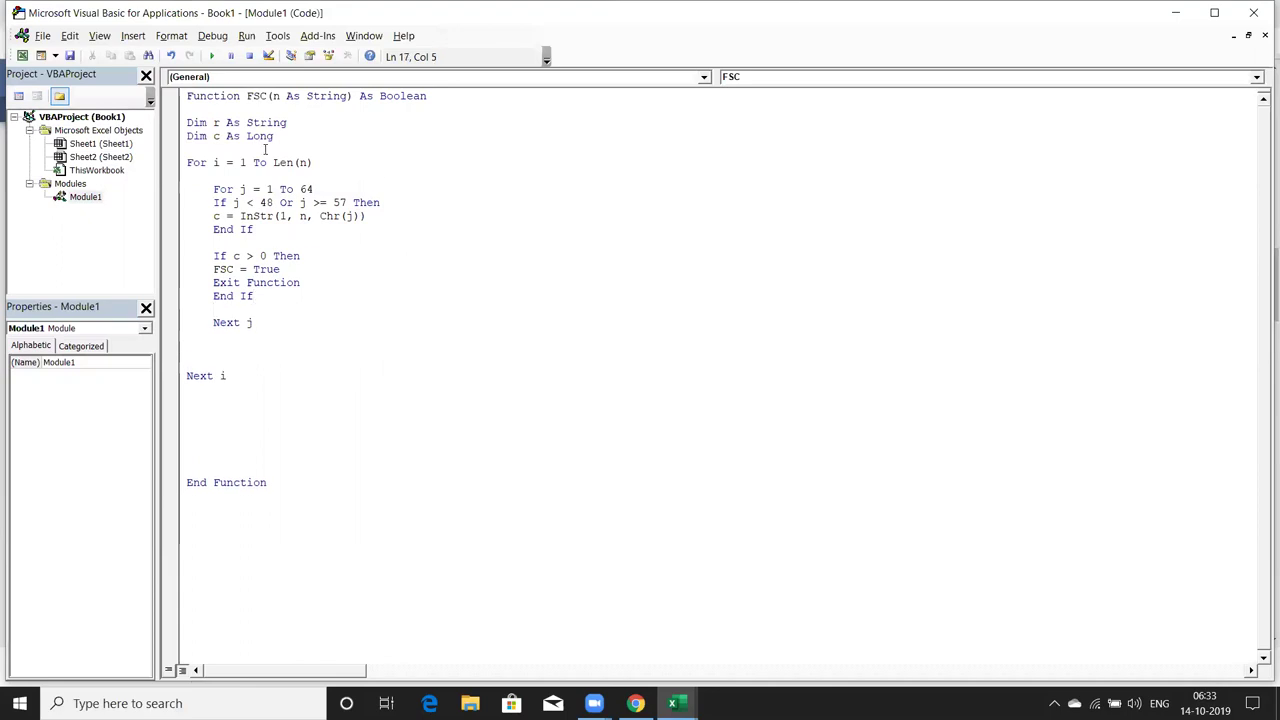
{"action": "left_click", "coordinate": [232, 152]}
Back in Excel, enter the formula =FSC(A1) in cell B1 of Sheet2.
{"action": "left_click", "coordinate": [220, 457]}
{"action": "key", "text": "alt+Tab"}
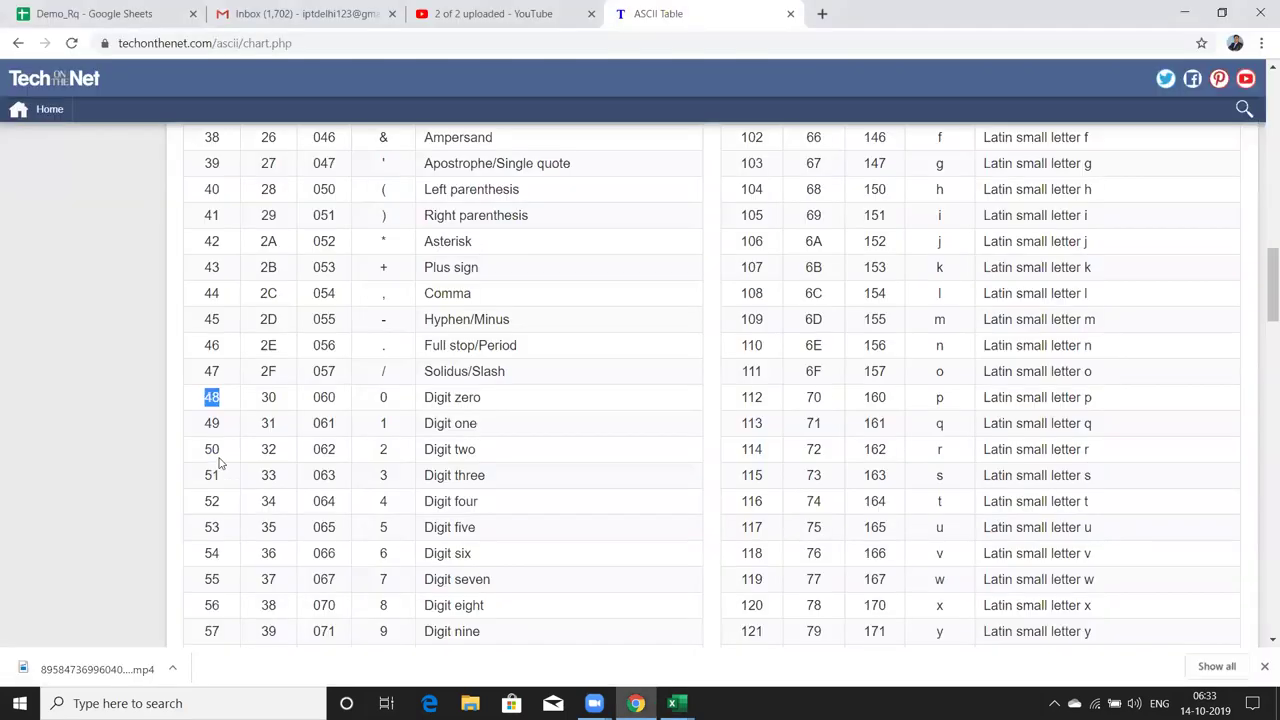
{"action": "key", "text": "alt+Tab"}
{"action": "key", "text": "alt+Tab"}
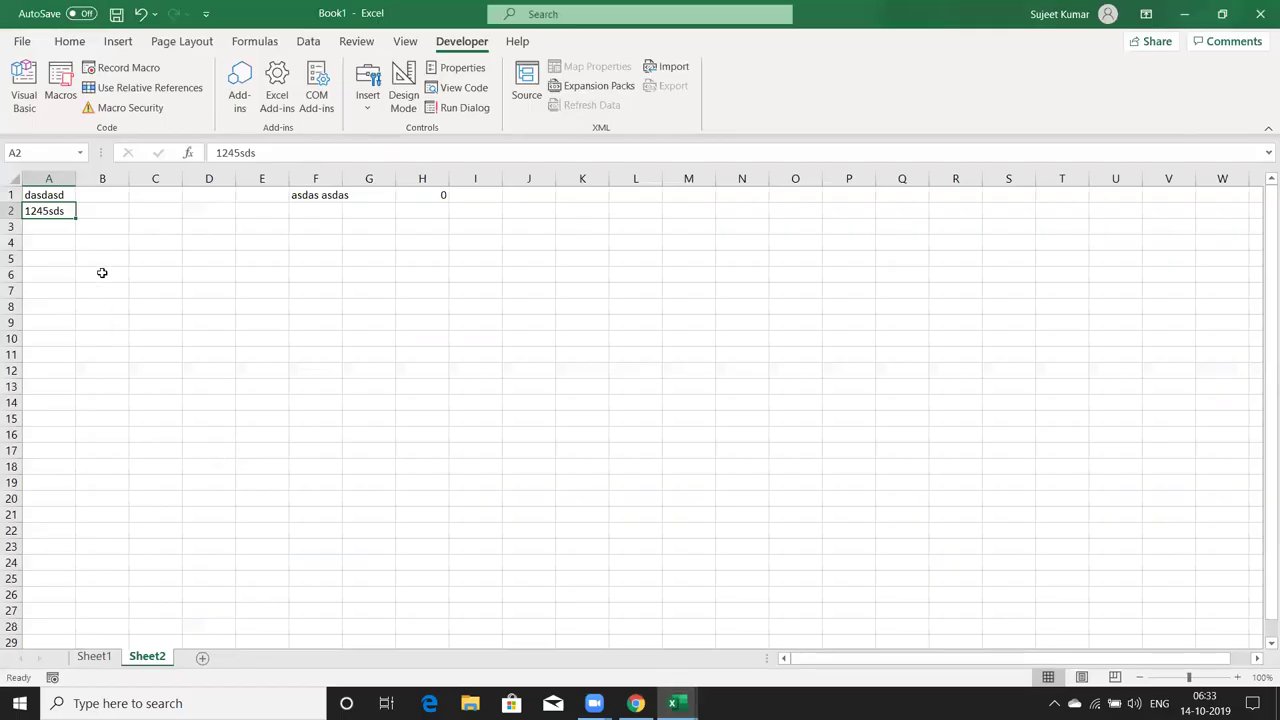
{"action": "left_click", "coordinate": [113, 213]}
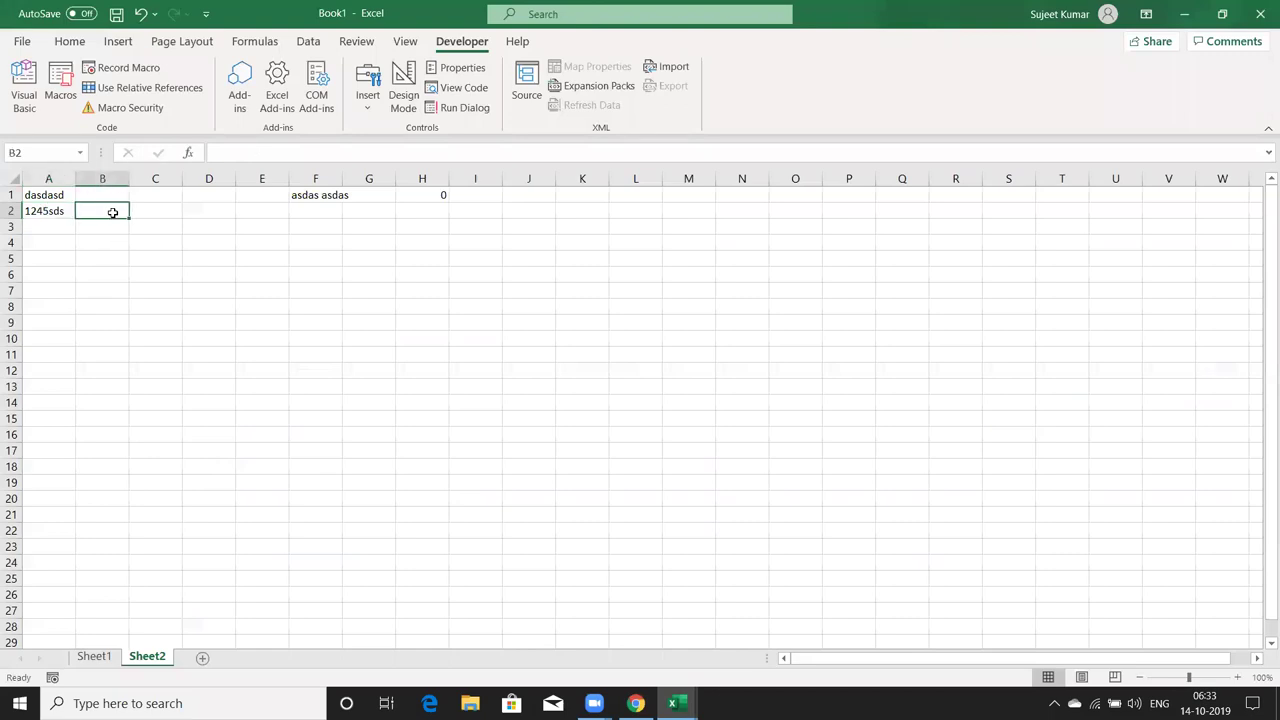
{"action": "key", "text": "Up"}
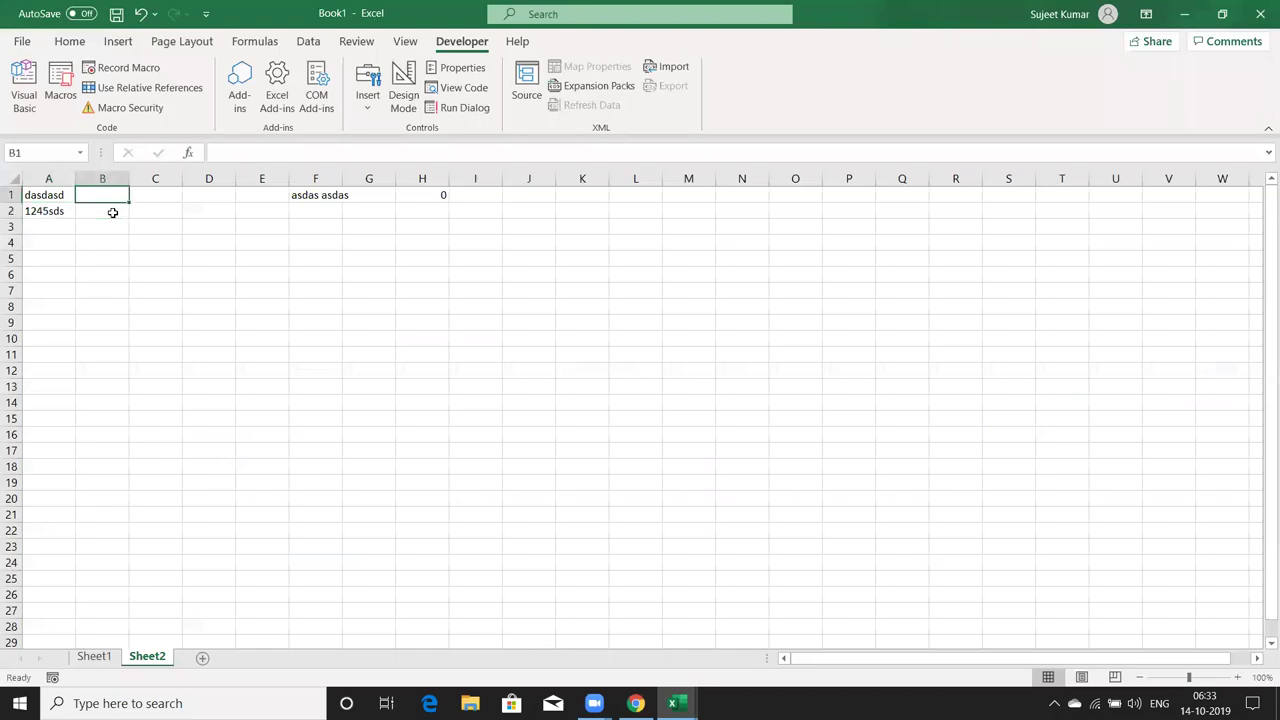
{"action": "type", "text": "=FSC("}
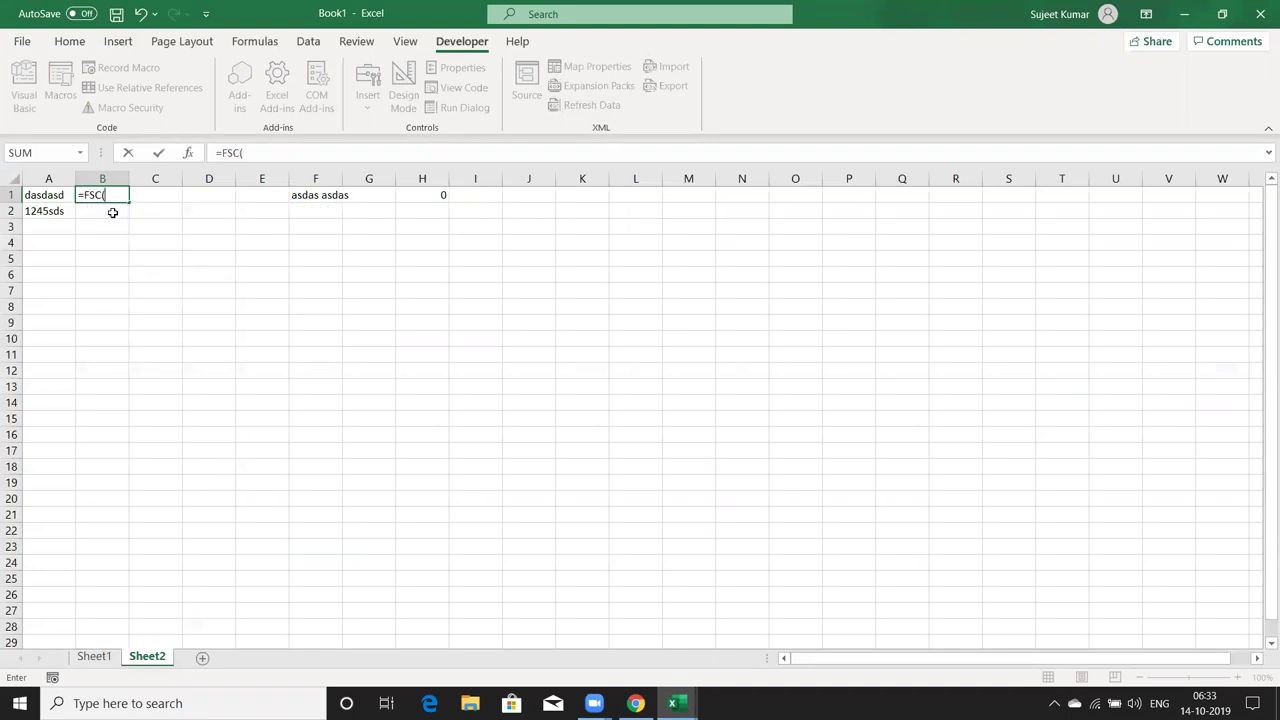
{"action": "key", "text": "Left"}
{"action": "key", "text": "Return"}
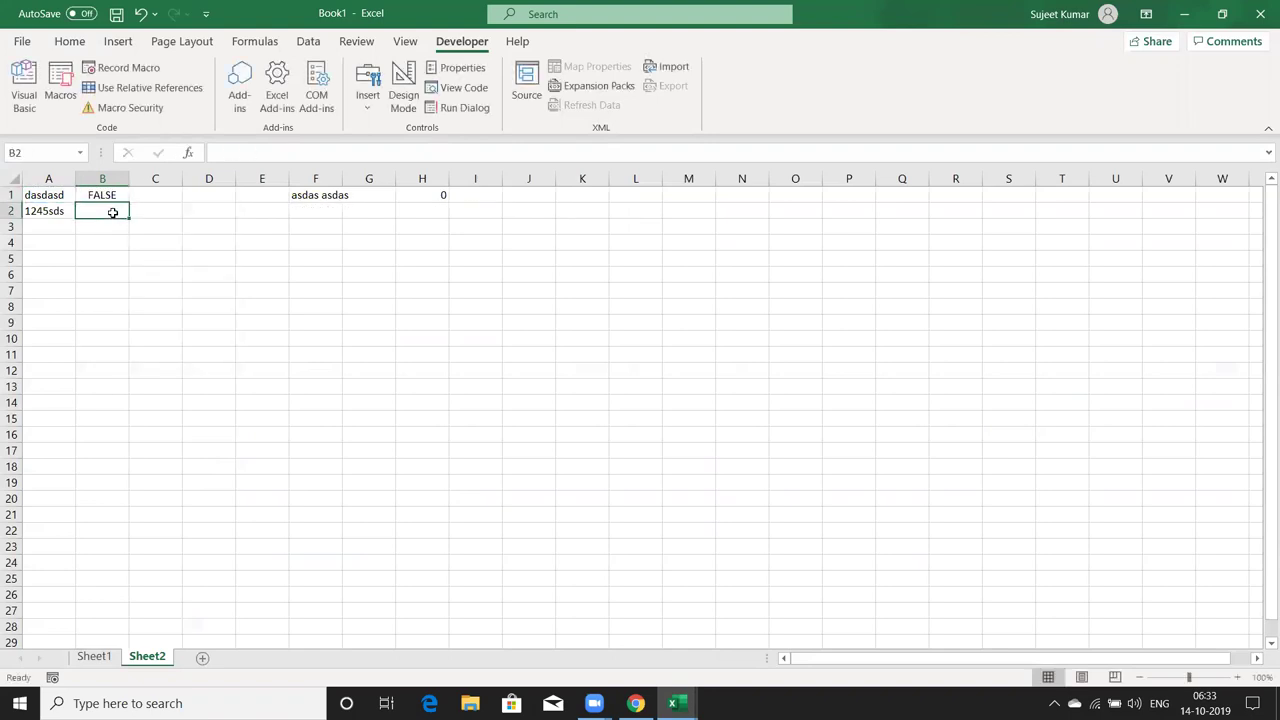
Fill the FSC formula from B1 down to B2, both returning FALSE.
{"action": "key", "text": "Up"}
{"action": "key", "text": "shift+Down"}
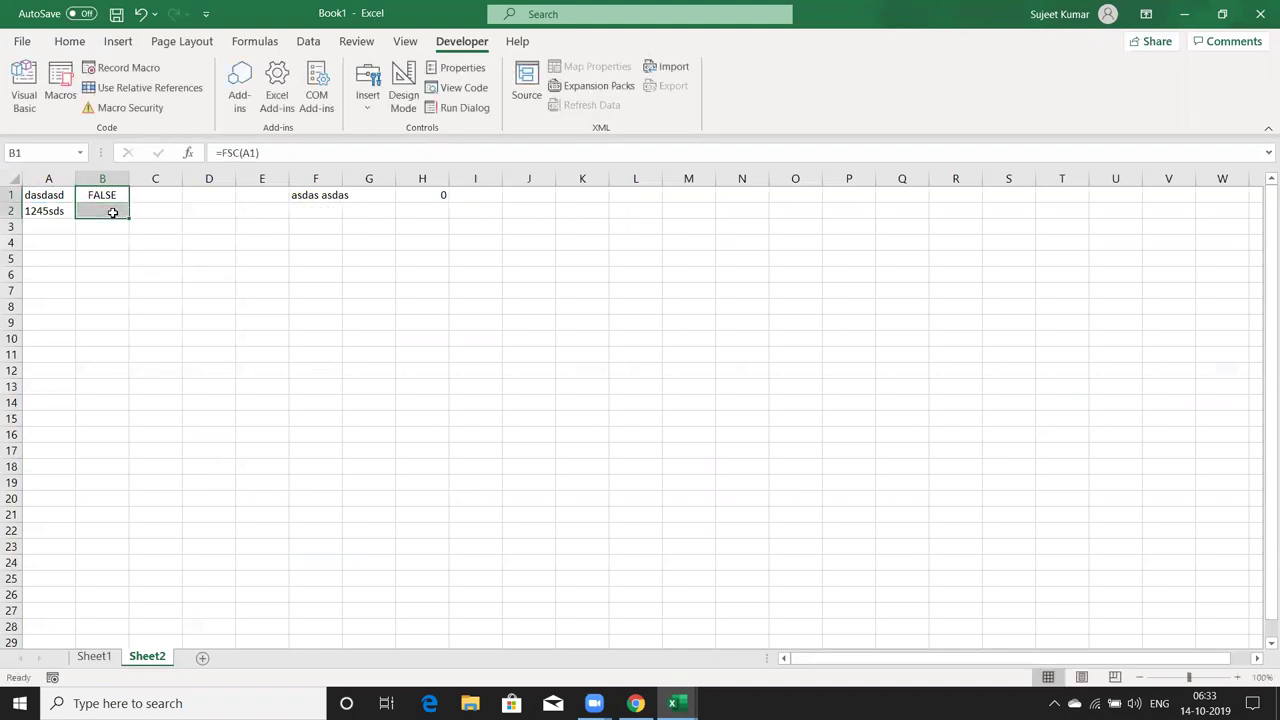
{"action": "type", "text": "D"}
{"action": "key", "text": "Escape"}
{"action": "key", "text": "ctrl+d"}
{"action": "key", "text": "Left"}
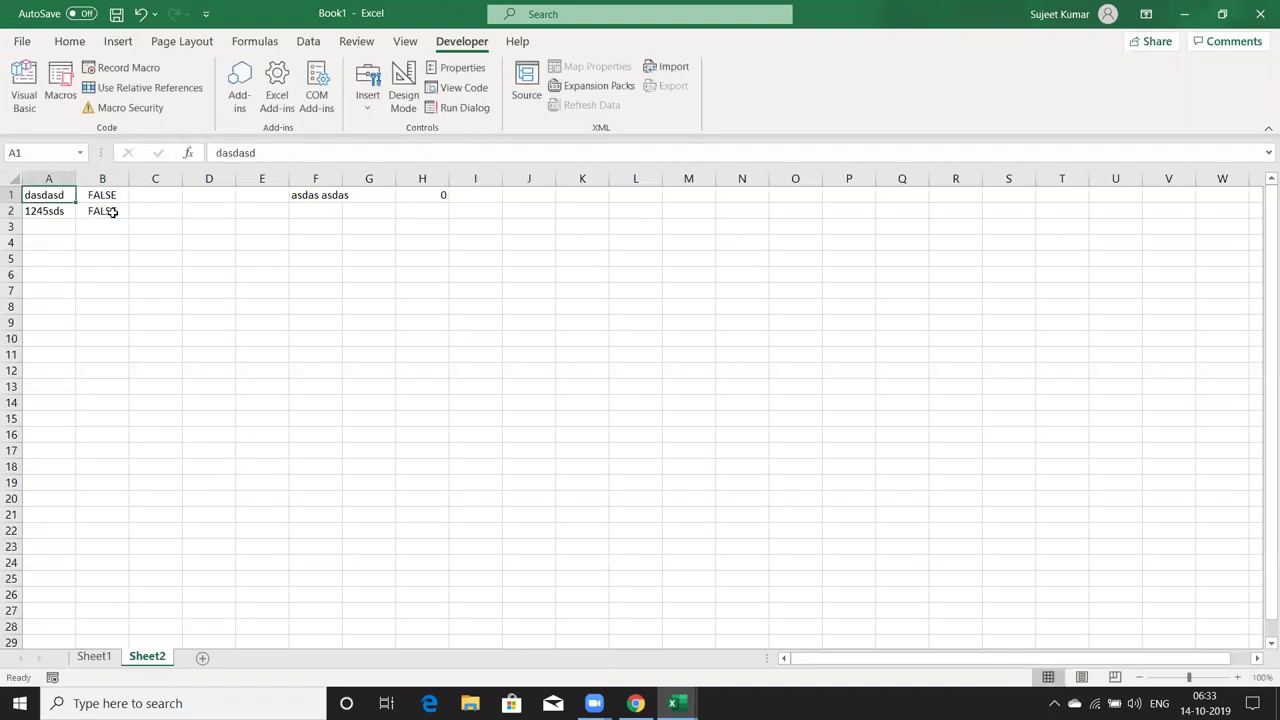
Test that A1 rejects edits adding a 0 or a space, keeping dasdasd.
{"action": "left_click", "coordinate": [245, 152]}
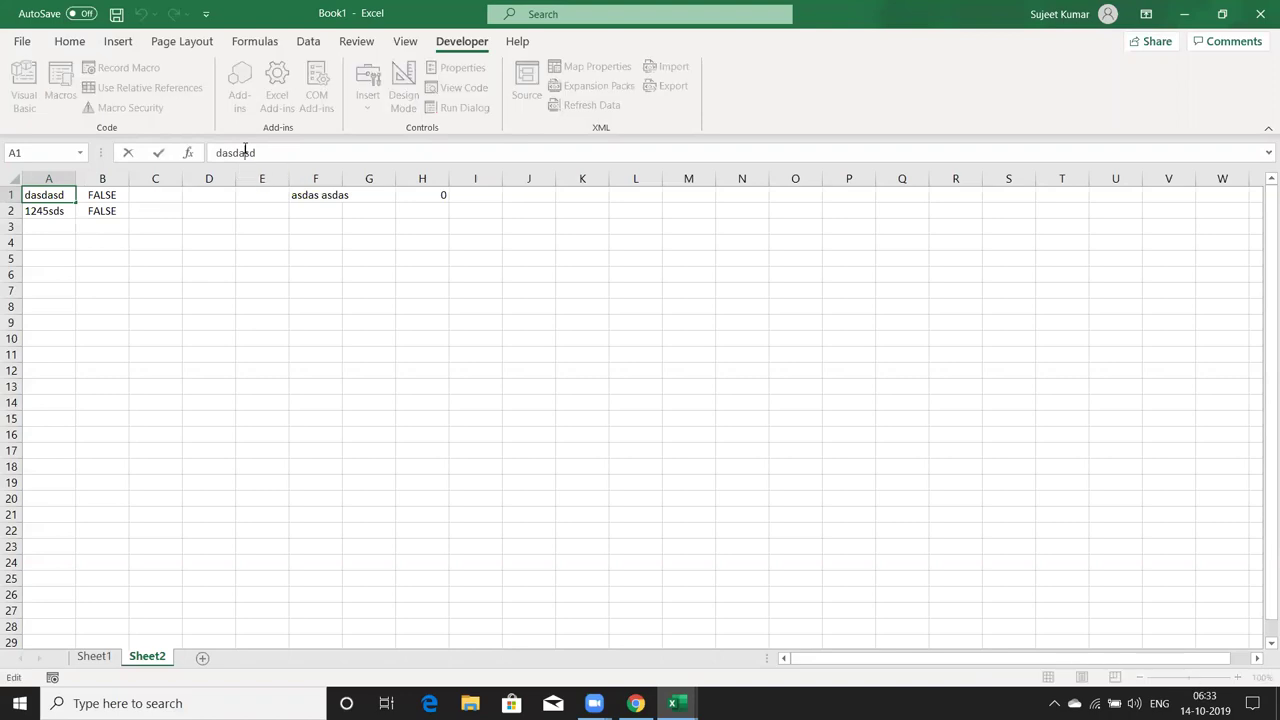
{"action": "type", "text": "0"}
{"action": "key", "text": "BackSpace"}
{"action": "key", "text": "Return"}
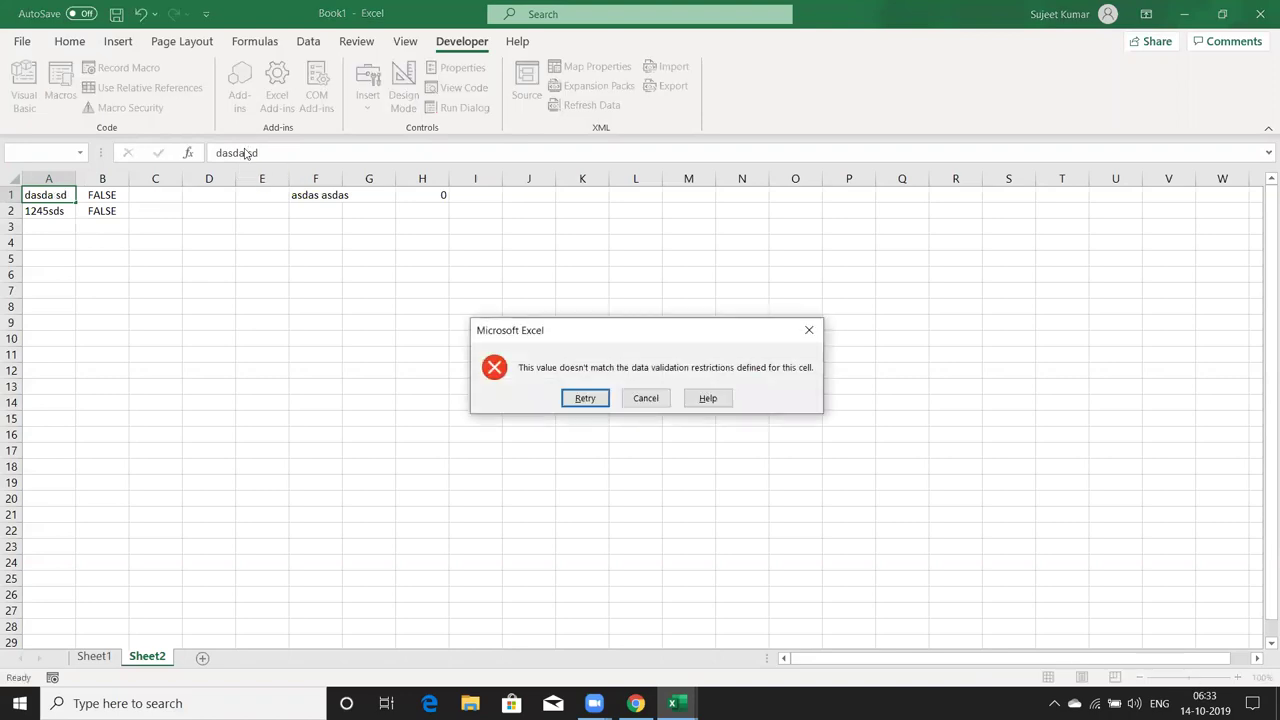
{"action": "key", "text": "Escape"}
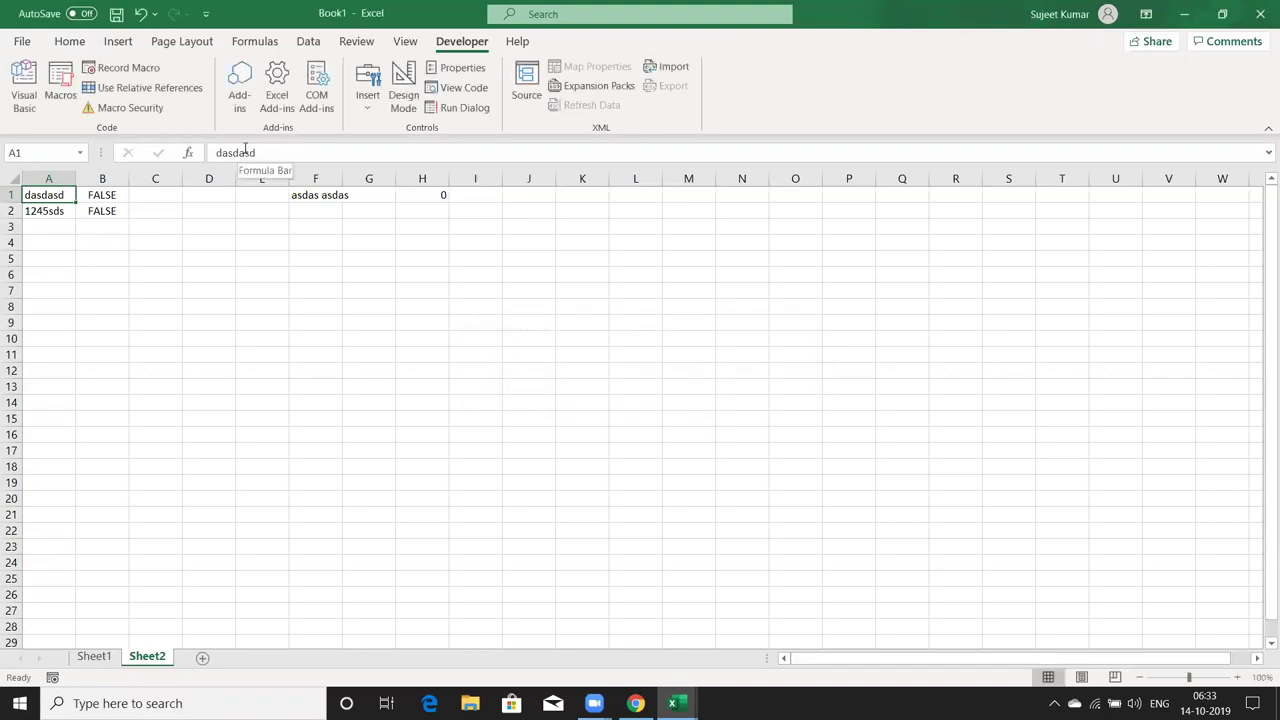
{"action": "left_click", "coordinate": [245, 152]}
{"action": "key", "text": "Return"}
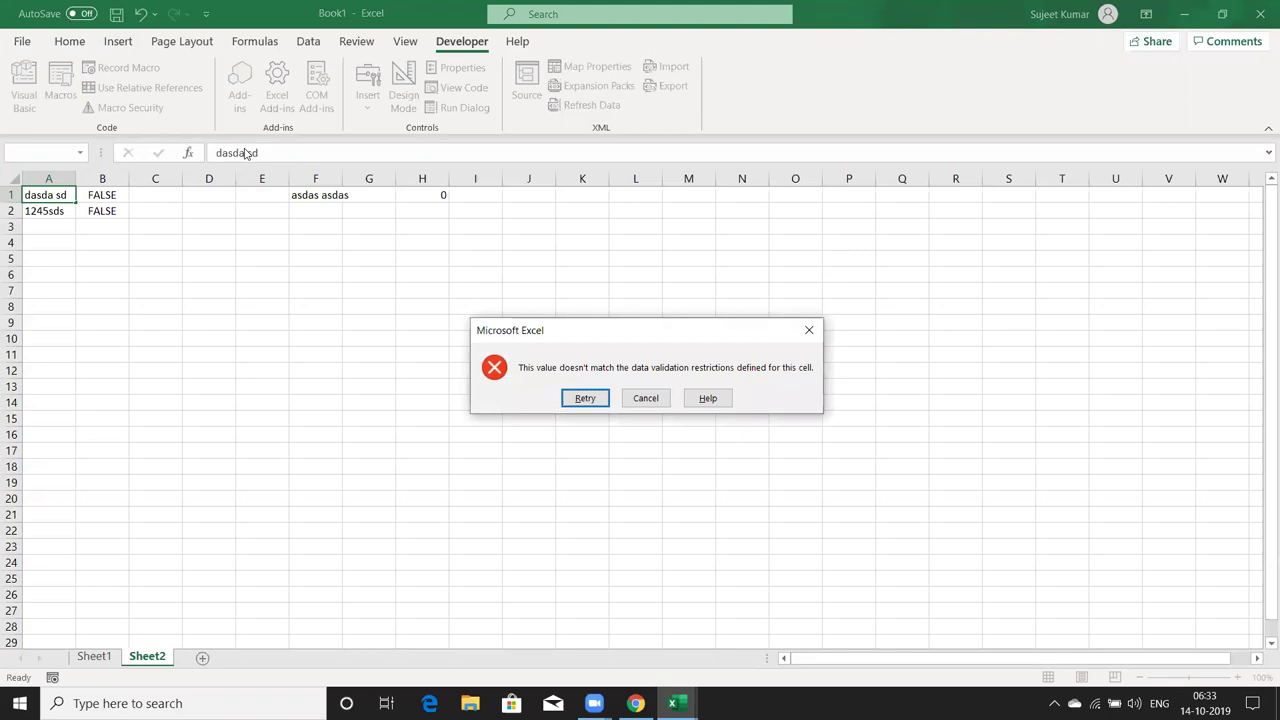
{"action": "key", "text": "Return"}
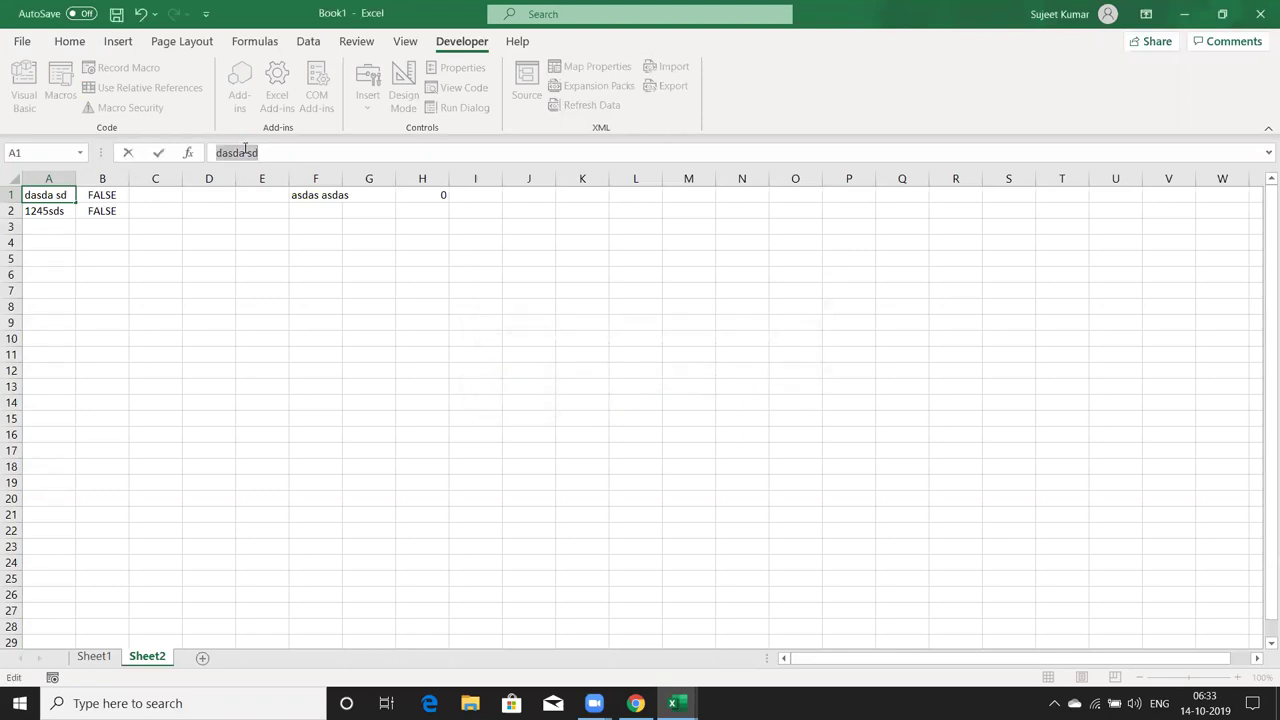
{"action": "key", "text": "Escape"}
Re-commit the FSC formula in B1 and enter QWEW QEWQE in C1.
{"action": "key", "text": "Right"}
{"action": "left_click", "coordinate": [245, 152]}
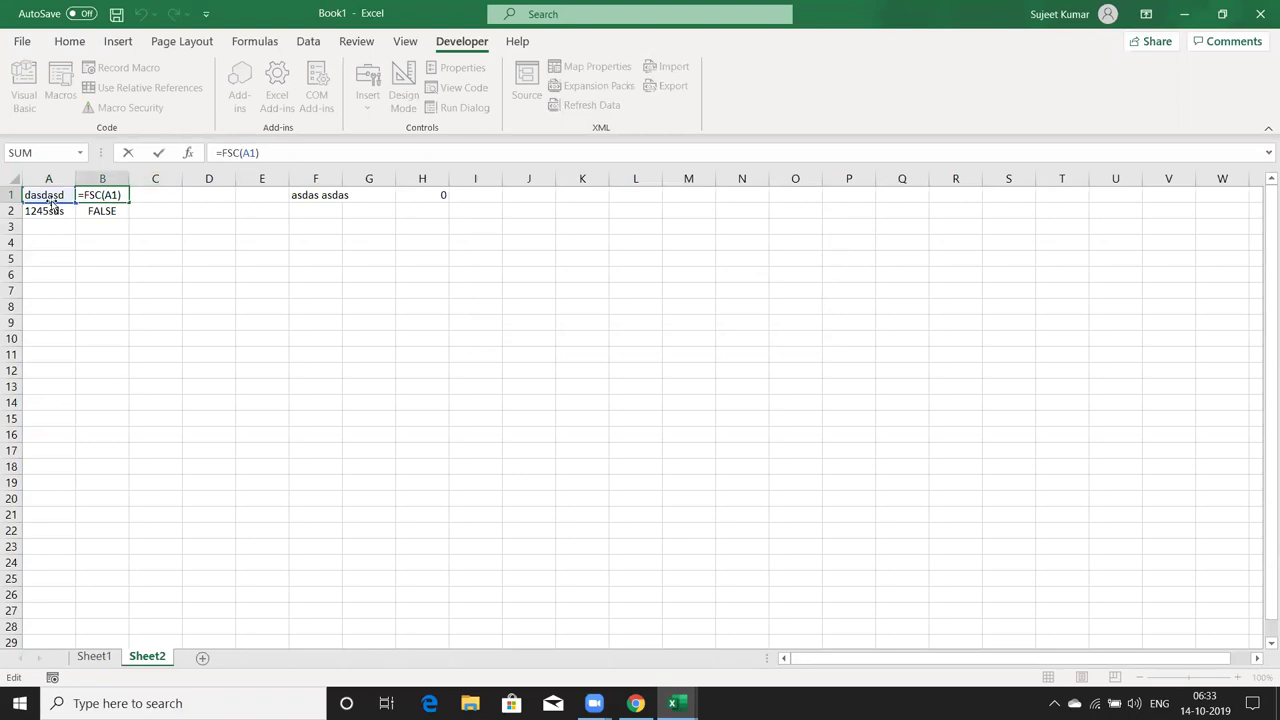
{"action": "key", "text": "Return"}
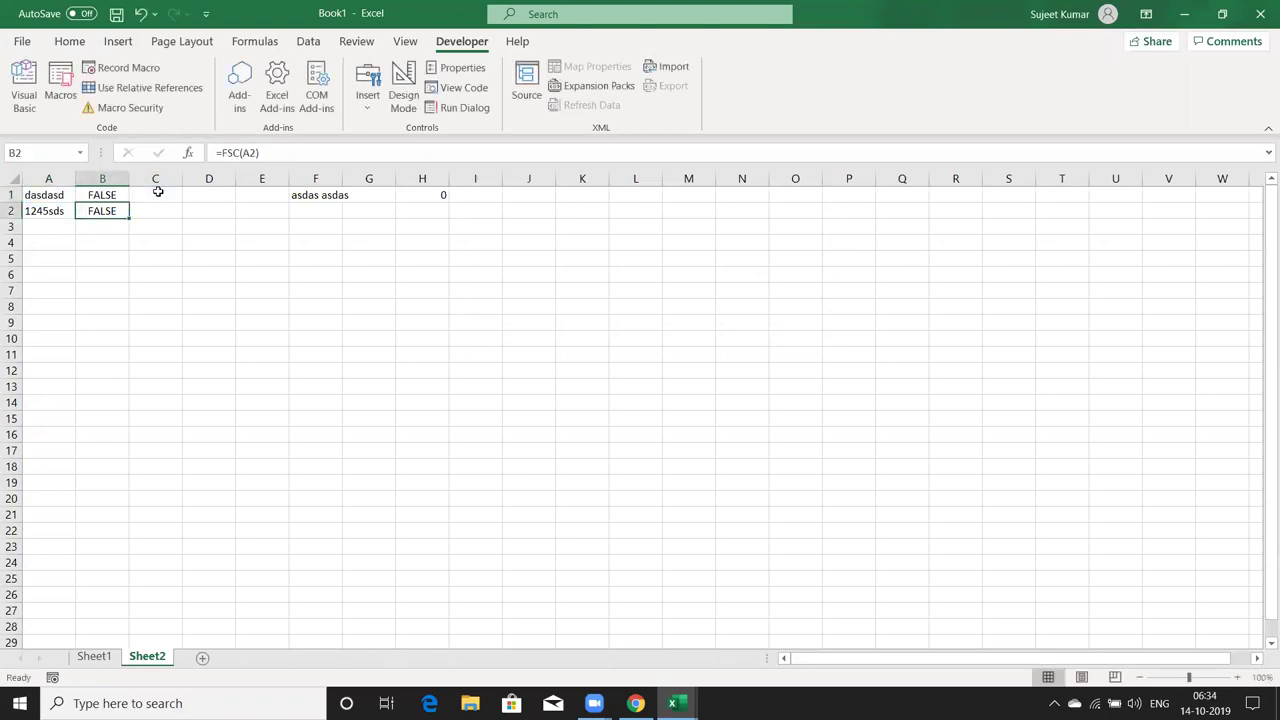
{"action": "left_click", "coordinate": [158, 191]}
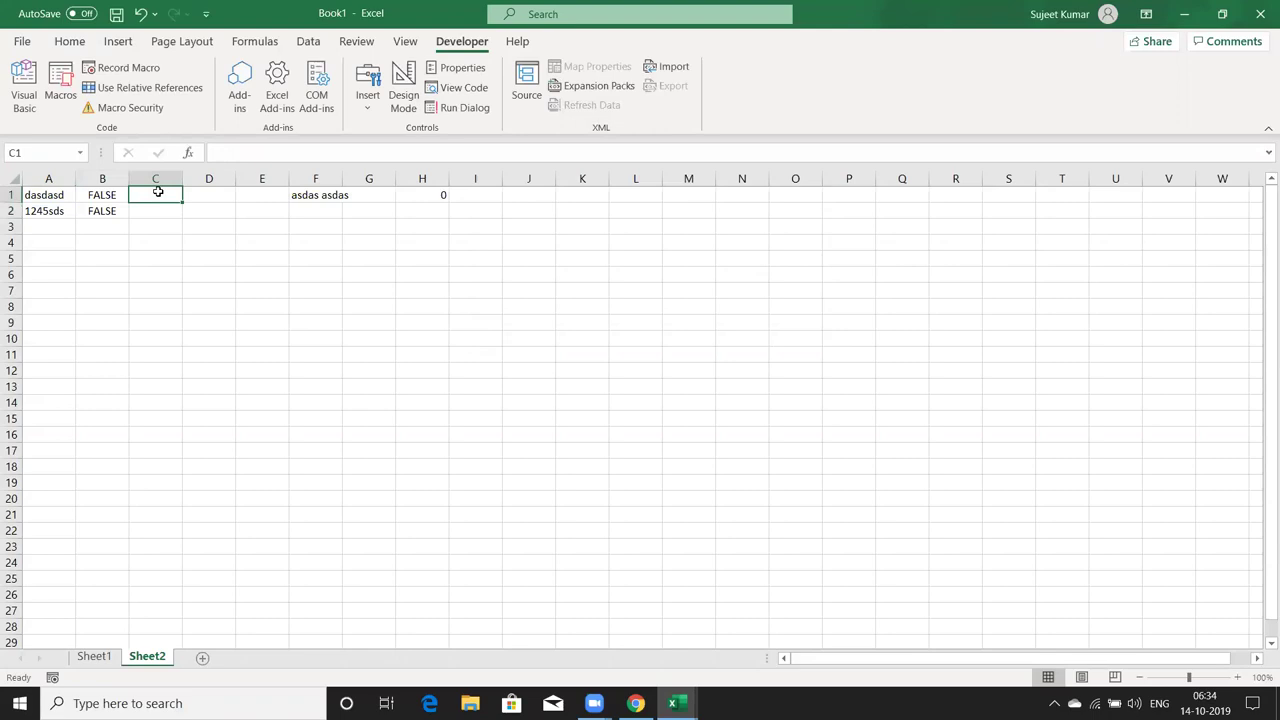
{"action": "type", "text": "QWEW QEWQE"}
{"action": "key", "text": "Return"}
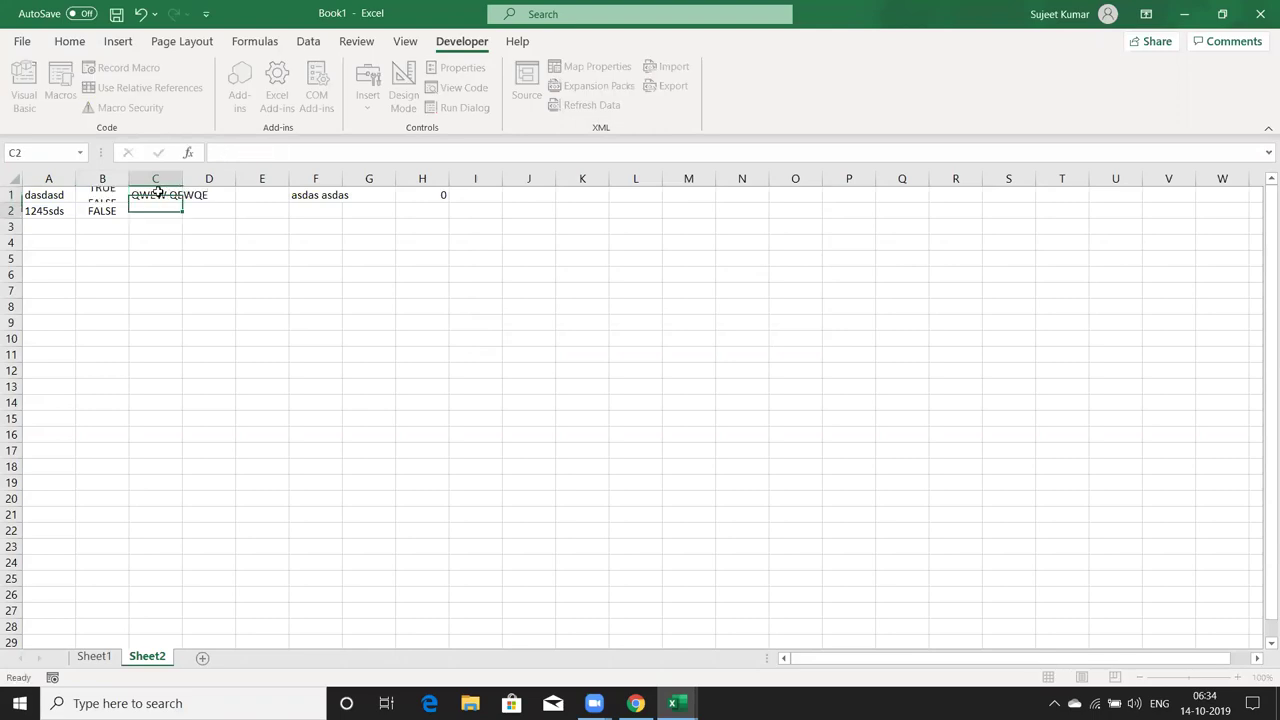
{"action": "left_click", "coordinate": [157, 192]}
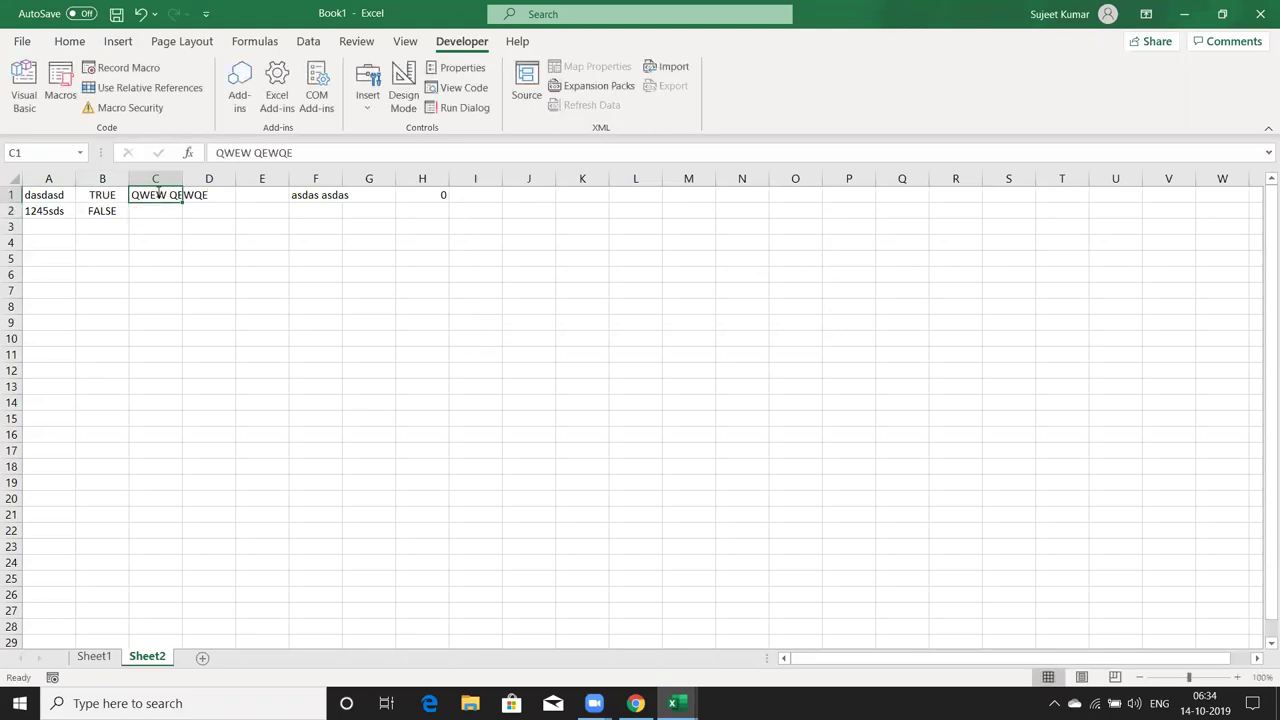
Replace C1's text with ADAS151, then append @ to make ADAS151@.
{"action": "type", "text": "ADAS151"}
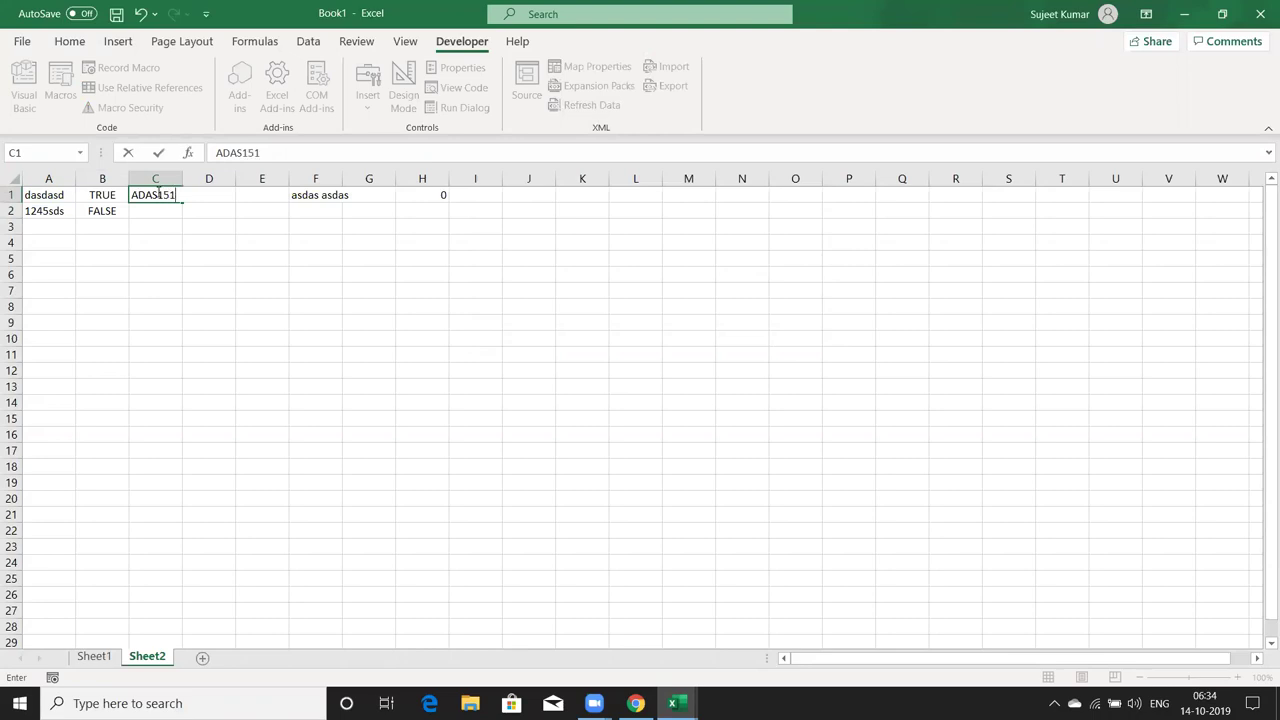
{"action": "key", "text": "Return"}
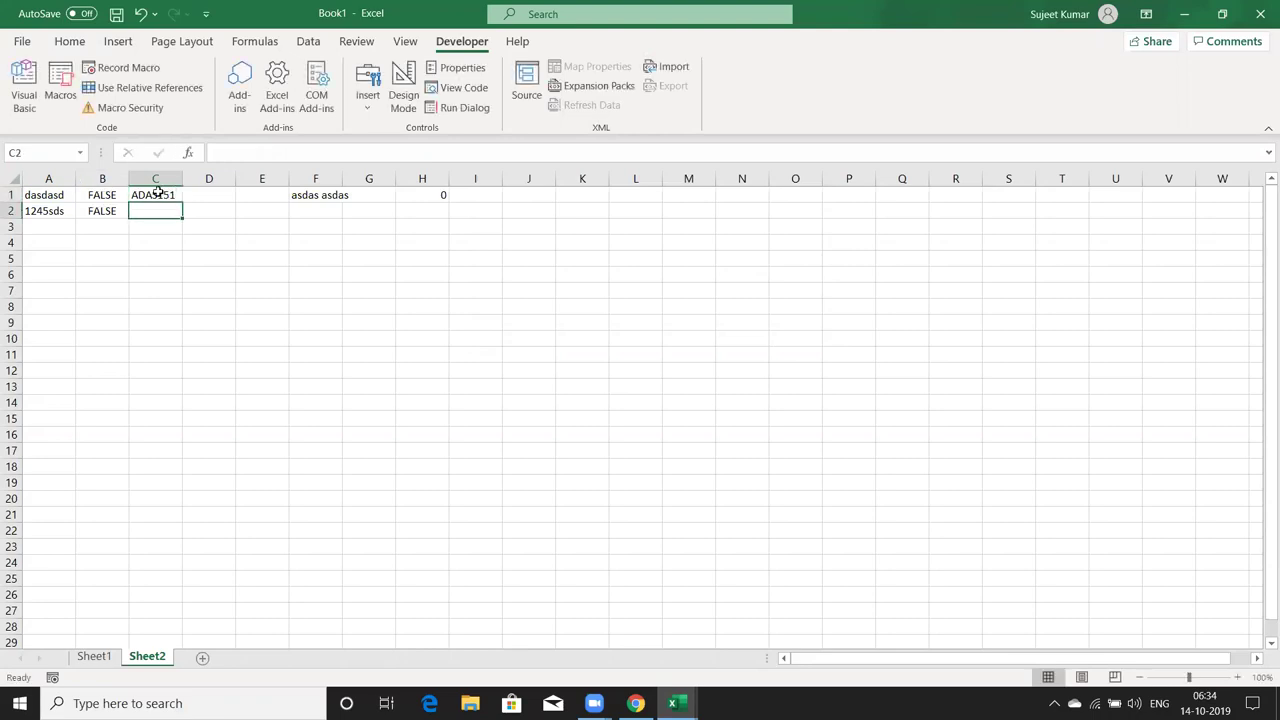
{"action": "left_click", "coordinate": [157, 192]}
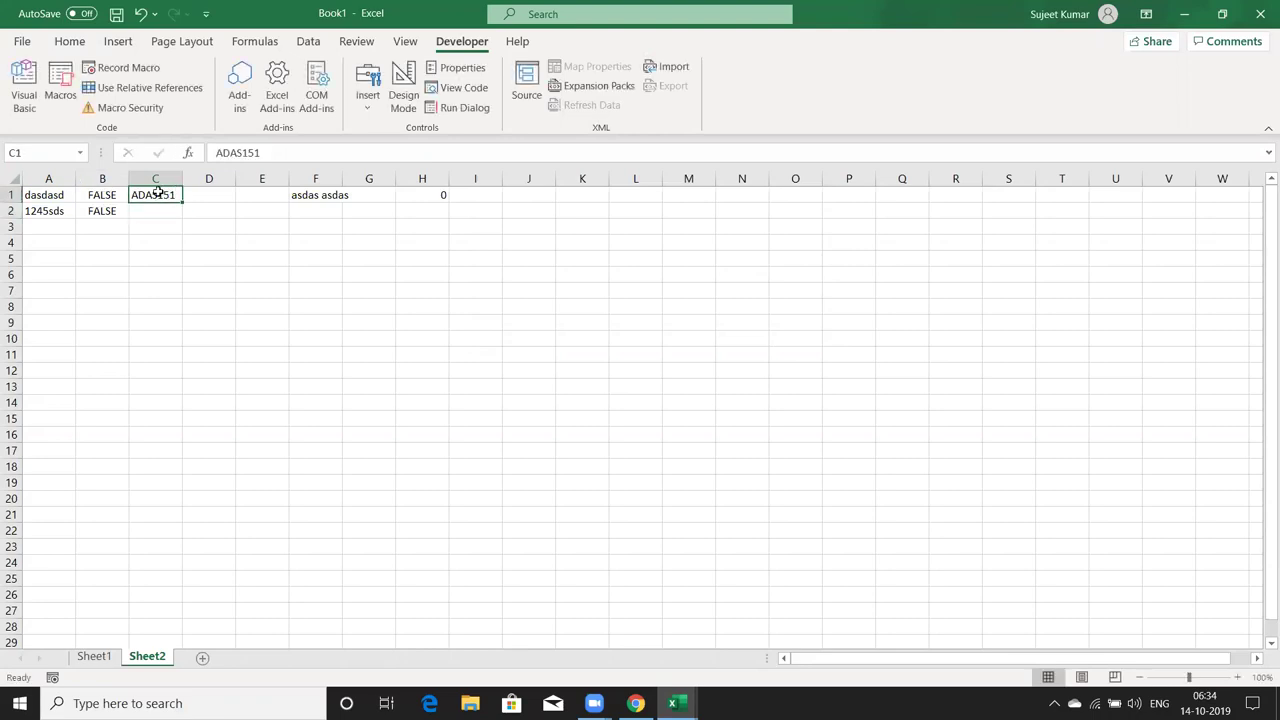
{"action": "left_click", "coordinate": [274, 153]}
{"action": "type", "text": "@"}
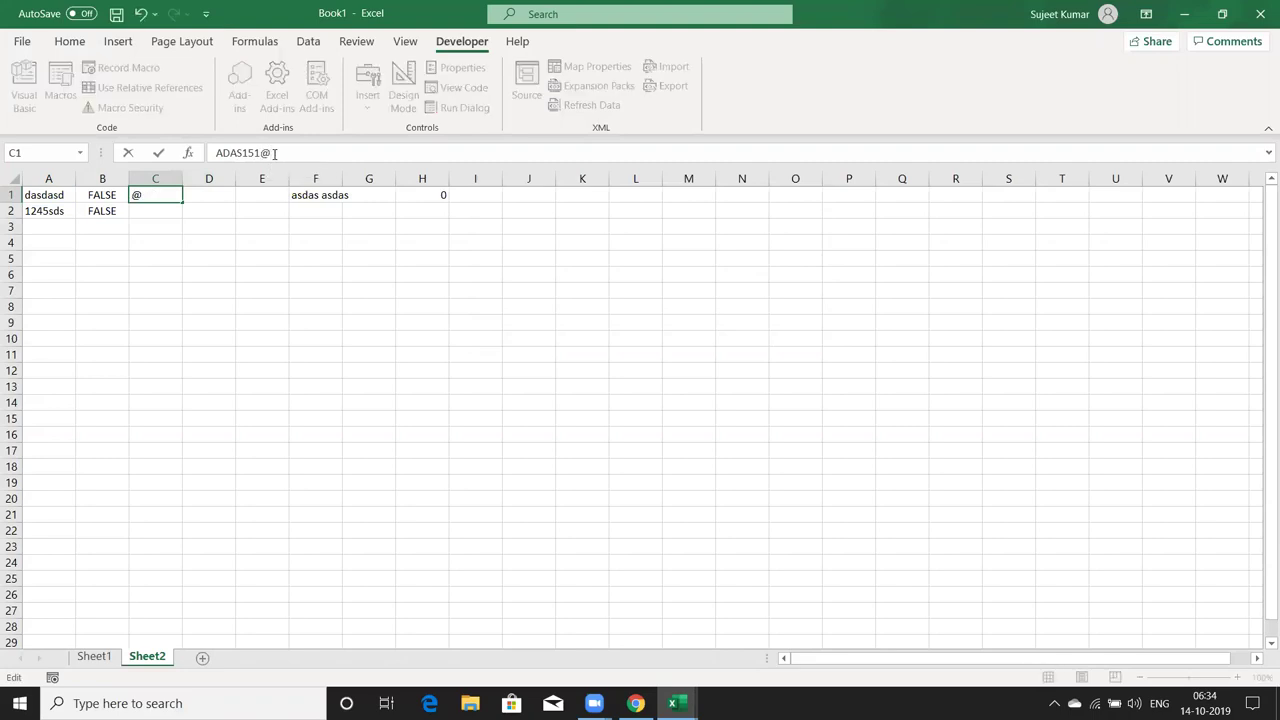
{"action": "key", "text": "Return"}
{"action": "key", "text": "Up"}
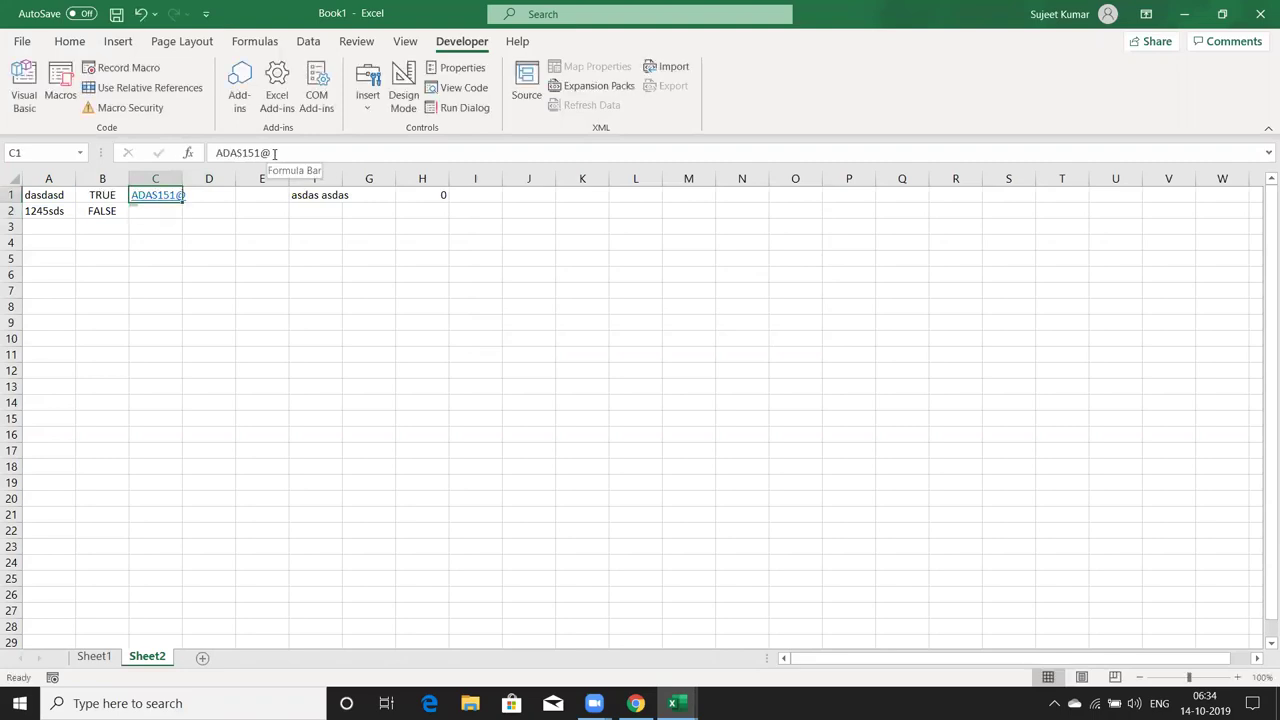
Swap C1's trailing @ for a comma, then for a hyphen, ending with ADAS151-.
{"action": "left_click", "coordinate": [274, 153]}
{"action": "key", "text": "BackSpace"}
{"action": "type", "text": ","}
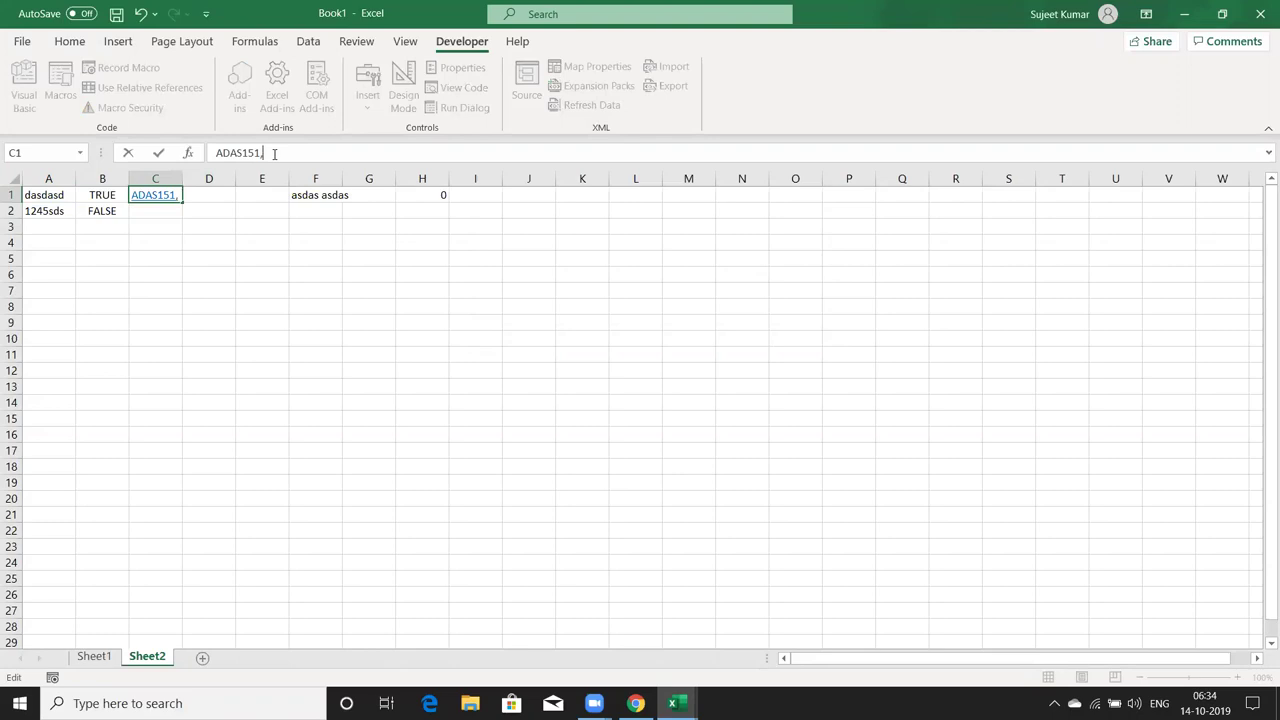
{"action": "key", "text": "Return"}
{"action": "key", "text": "Up"}
{"action": "left_click", "coordinate": [274, 153]}
{"action": "key", "text": "BackSpace"}
{"action": "type", "text": "-"}
{"action": "key", "text": "Return"}
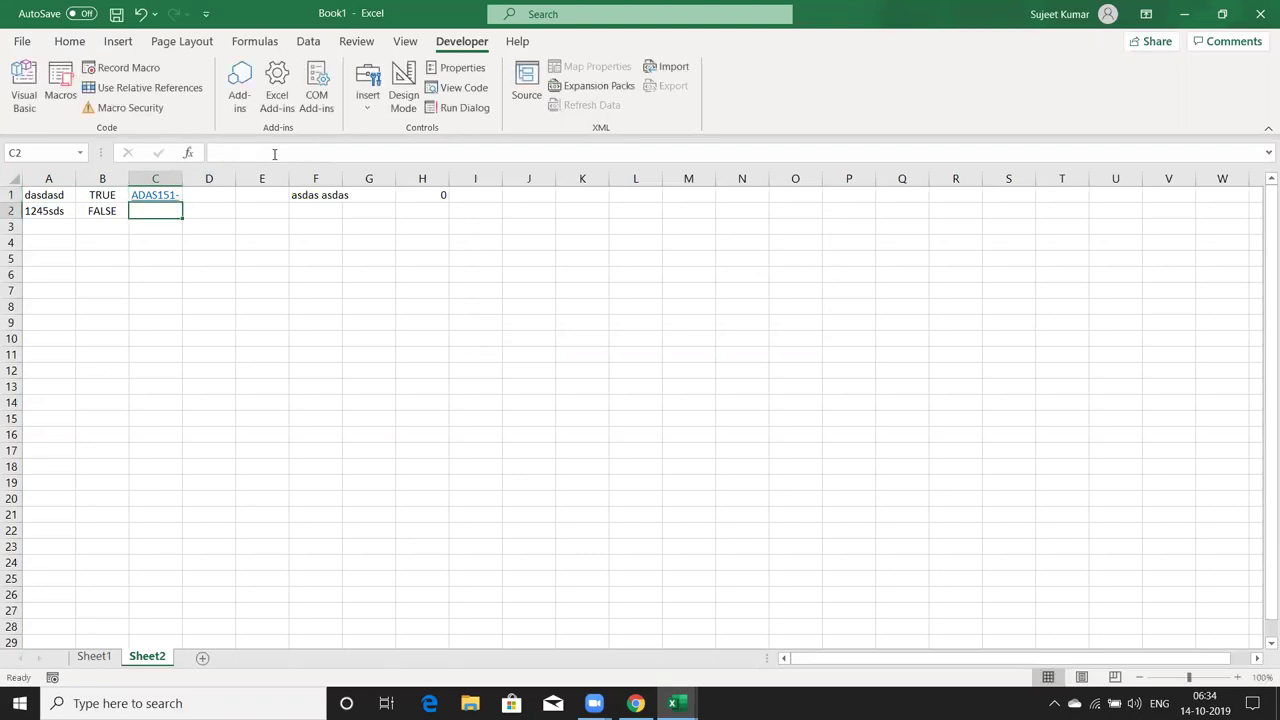
{"action": "key", "text": "Up"}
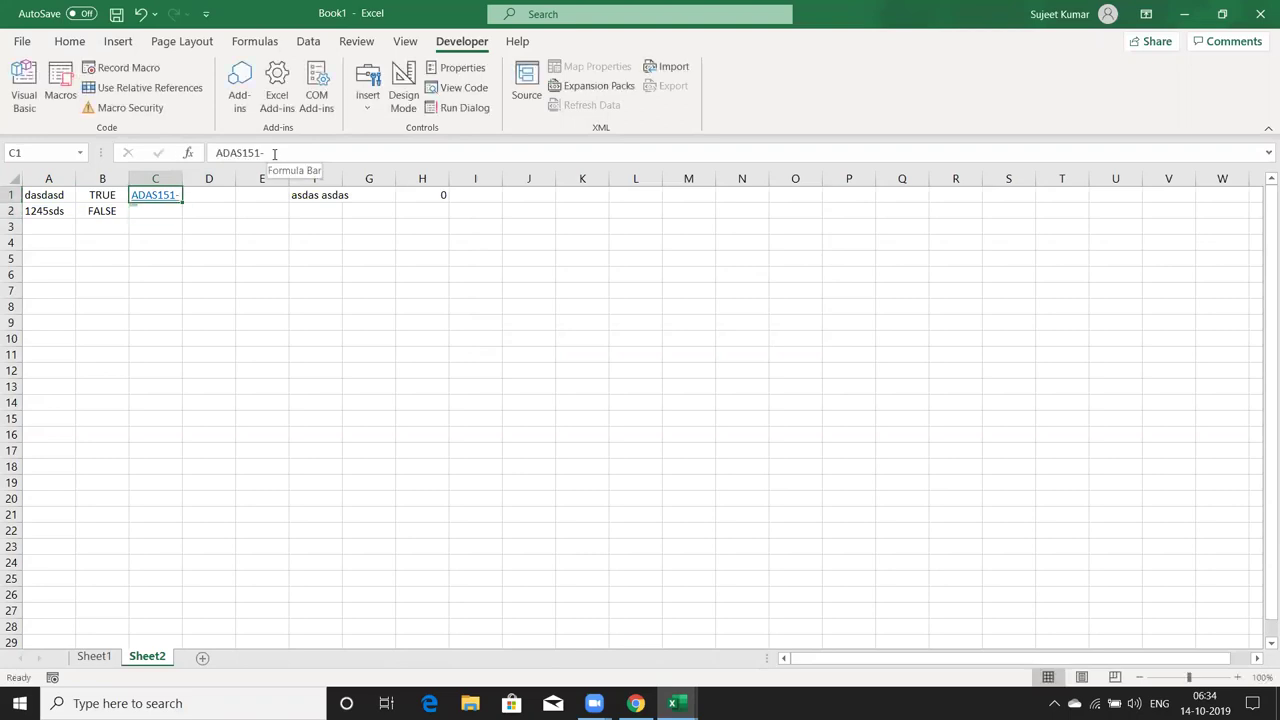
{"action": "left_click", "coordinate": [526, 189]}
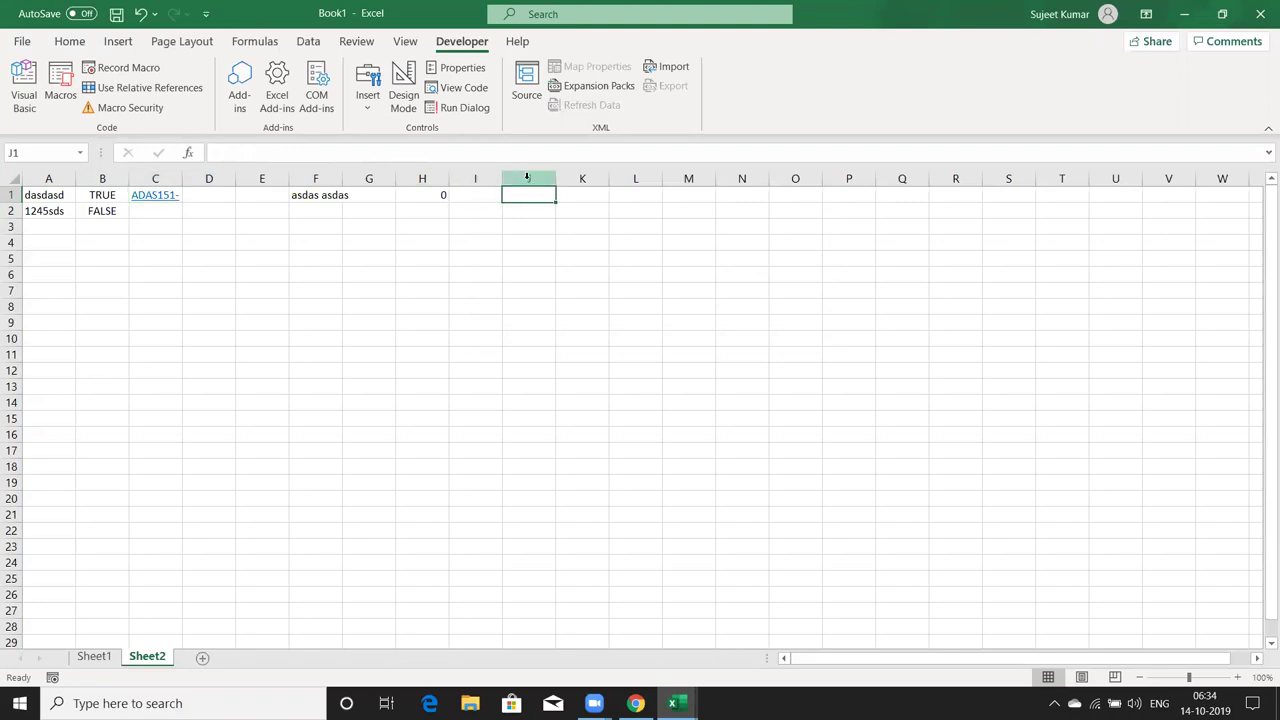
Apply a Custom validation formula =FSC(J1)=FALSE to J1 and dismiss Excel's named-range error.
{"action": "left_click", "coordinate": [309, 44]}
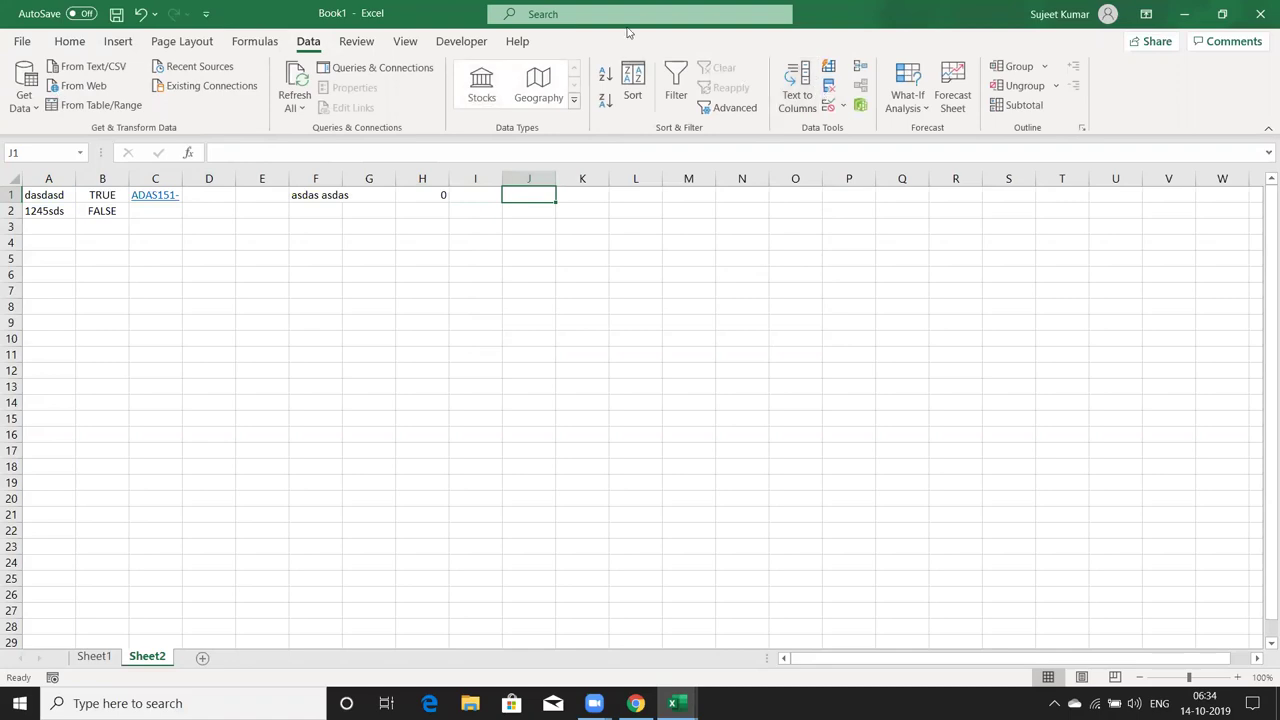
{"action": "left_click", "coordinate": [828, 104]}
{"action": "left_click", "coordinate": [587, 233]}
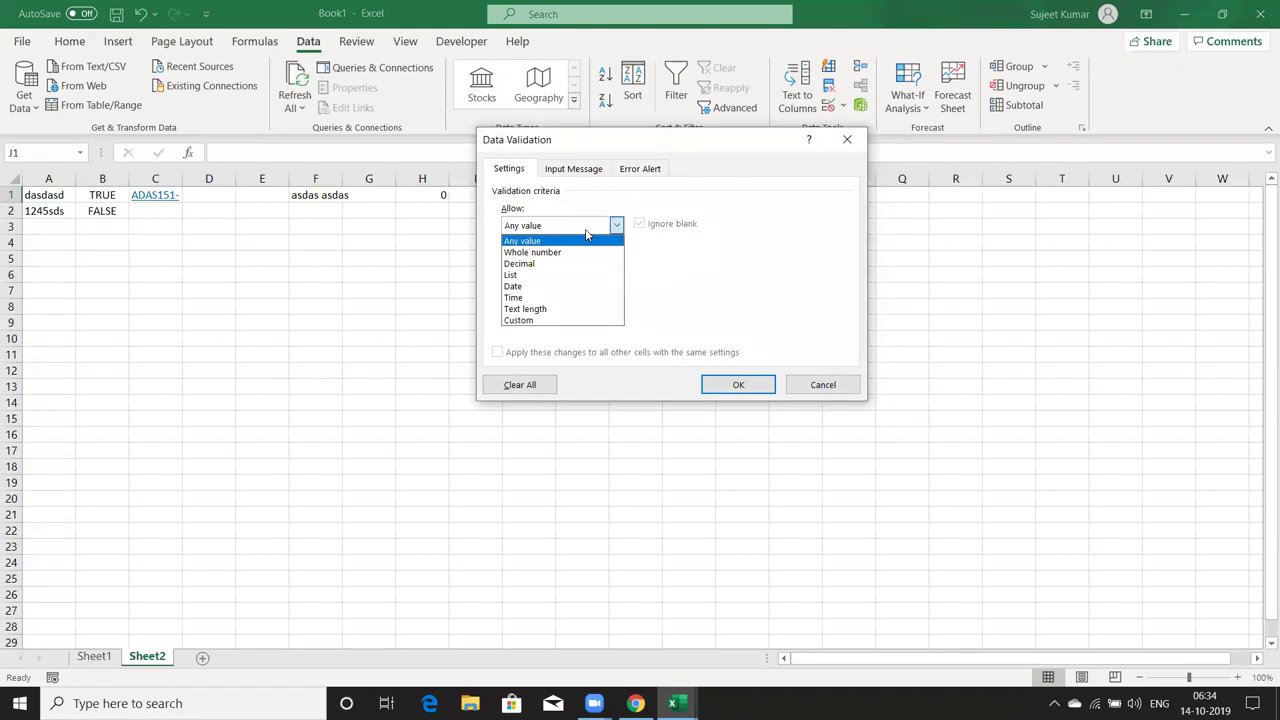
{"action": "left_click", "coordinate": [548, 320]}
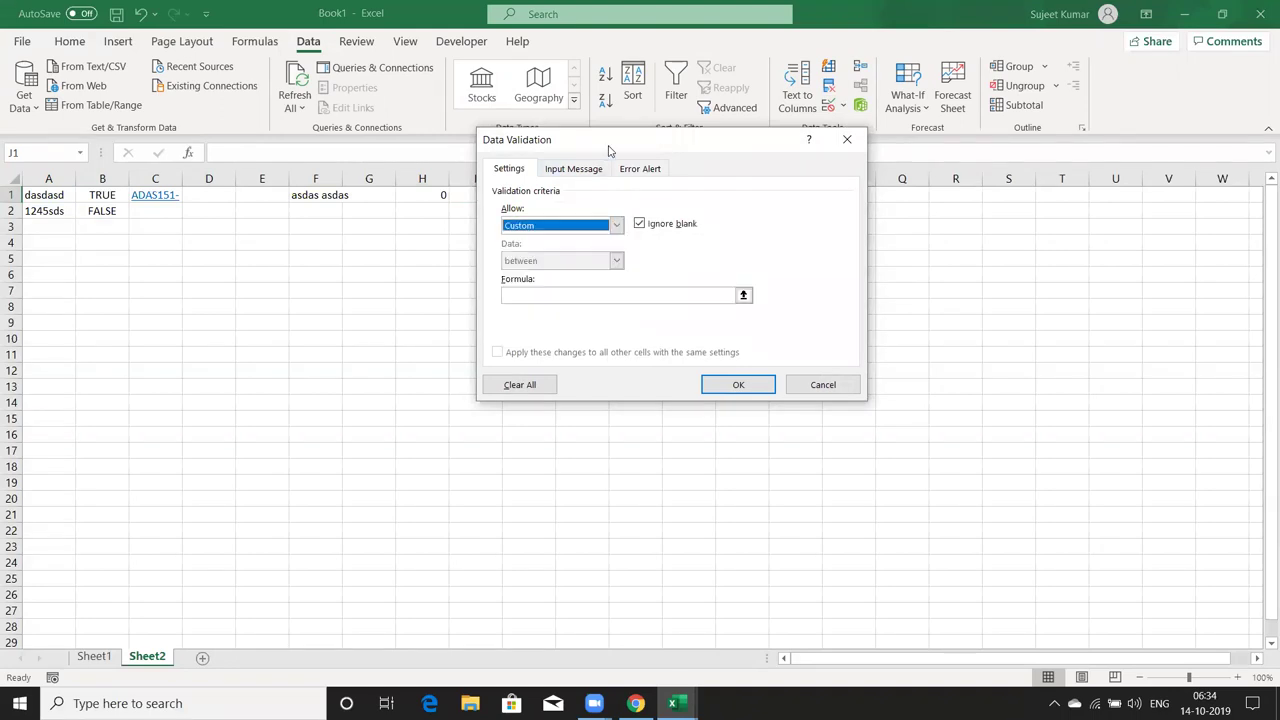
{"action": "left_click_drag", "start_coordinate": [633, 148], "coordinate": [810, 188]}
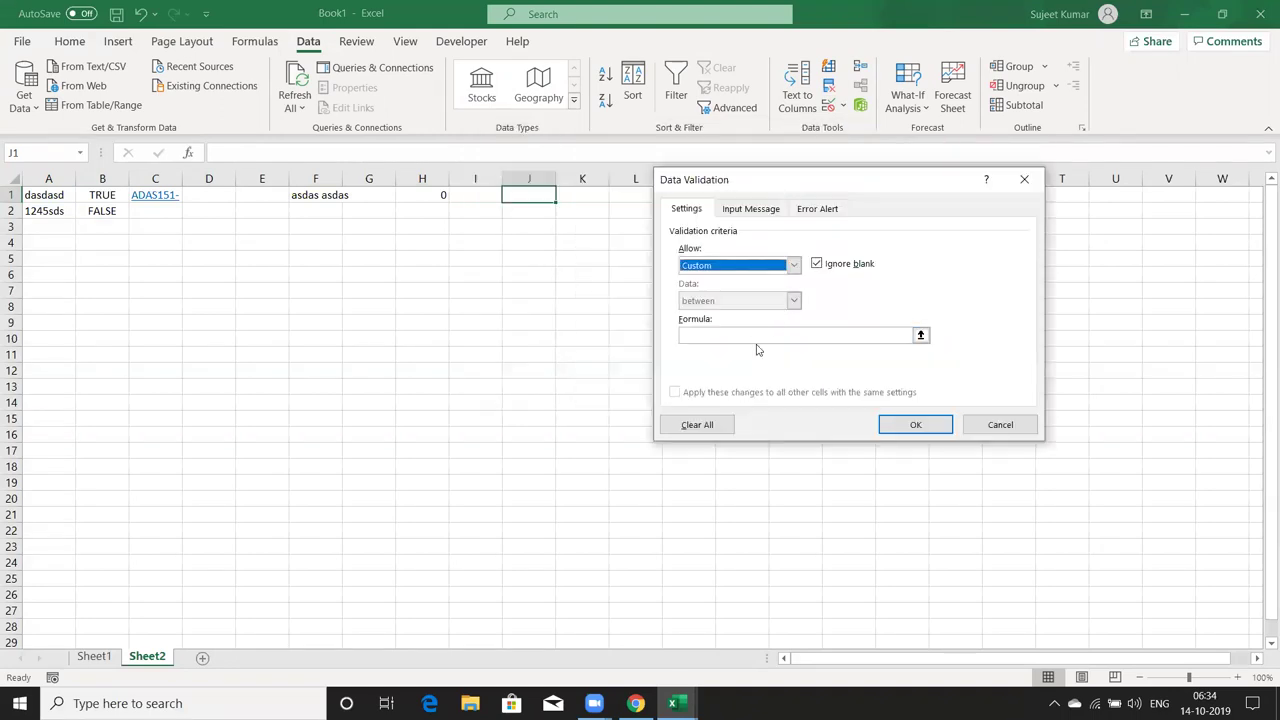
{"action": "left_click", "coordinate": [756, 336]}
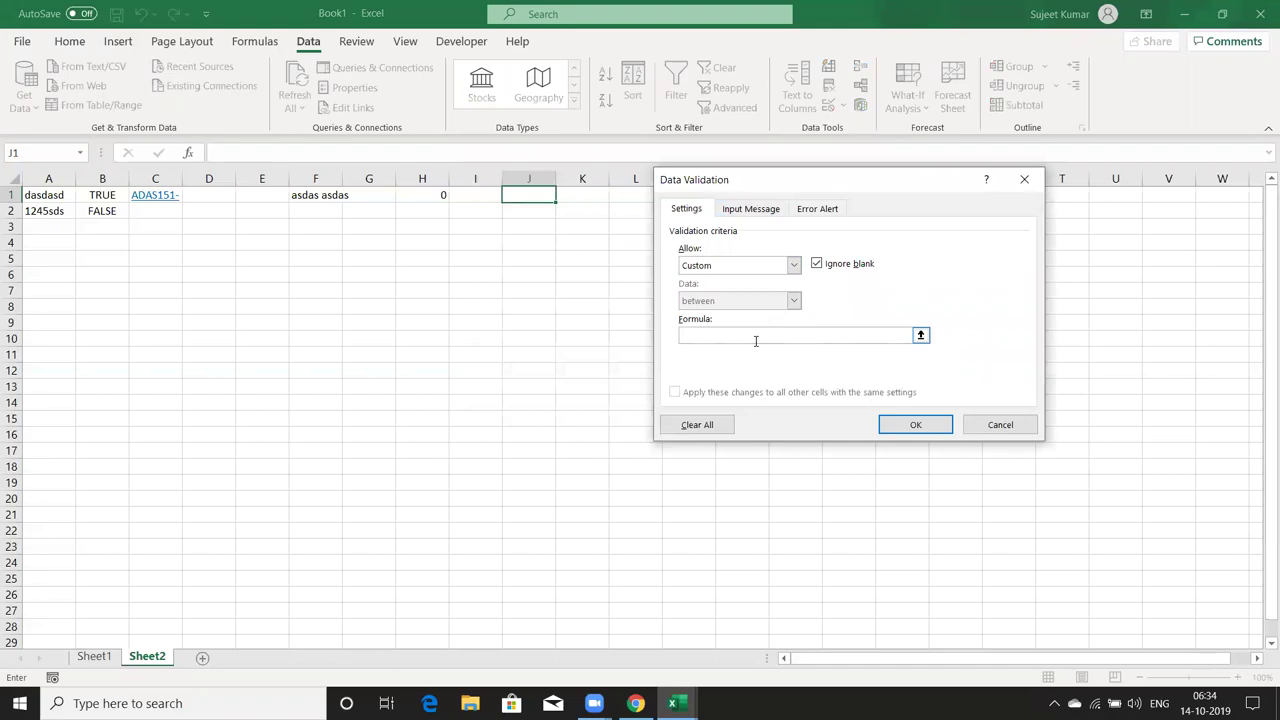
{"action": "type", "text": "="}
{"action": "type", "text": "FSC(J1)=FALSE"}
{"action": "left_click", "coordinate": [912, 429]}
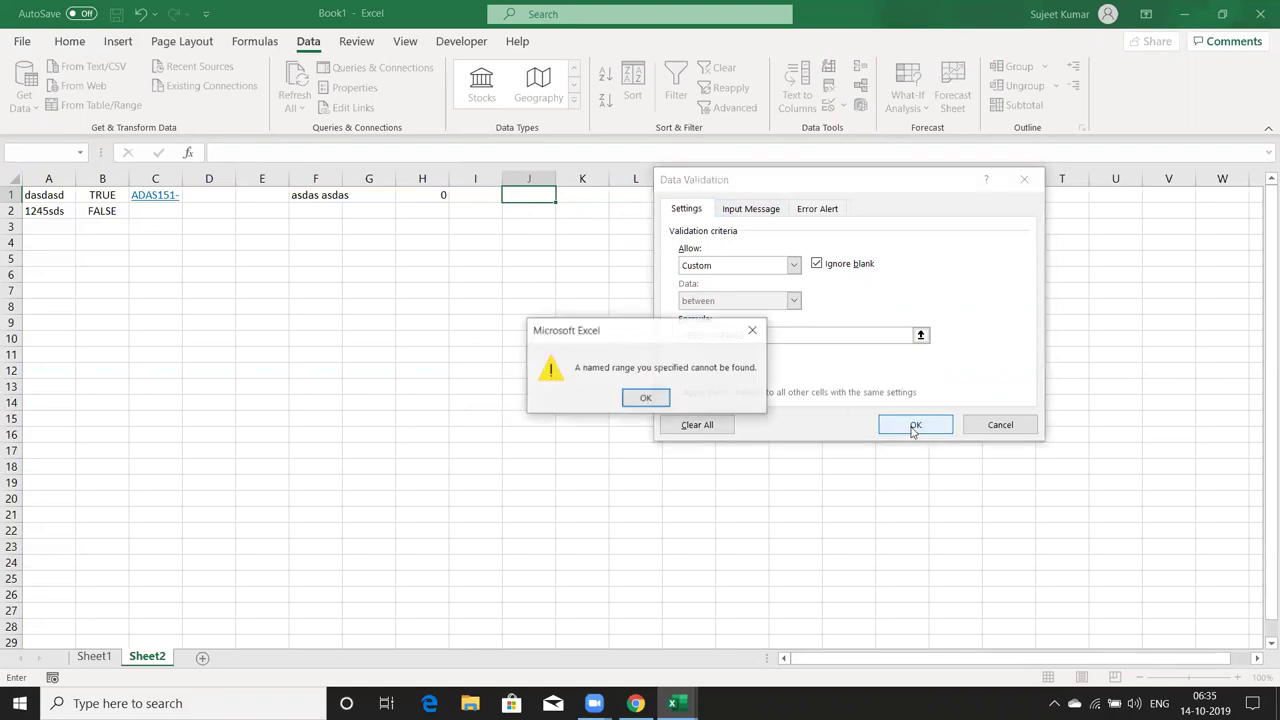
{"action": "left_click", "coordinate": [645, 399]}
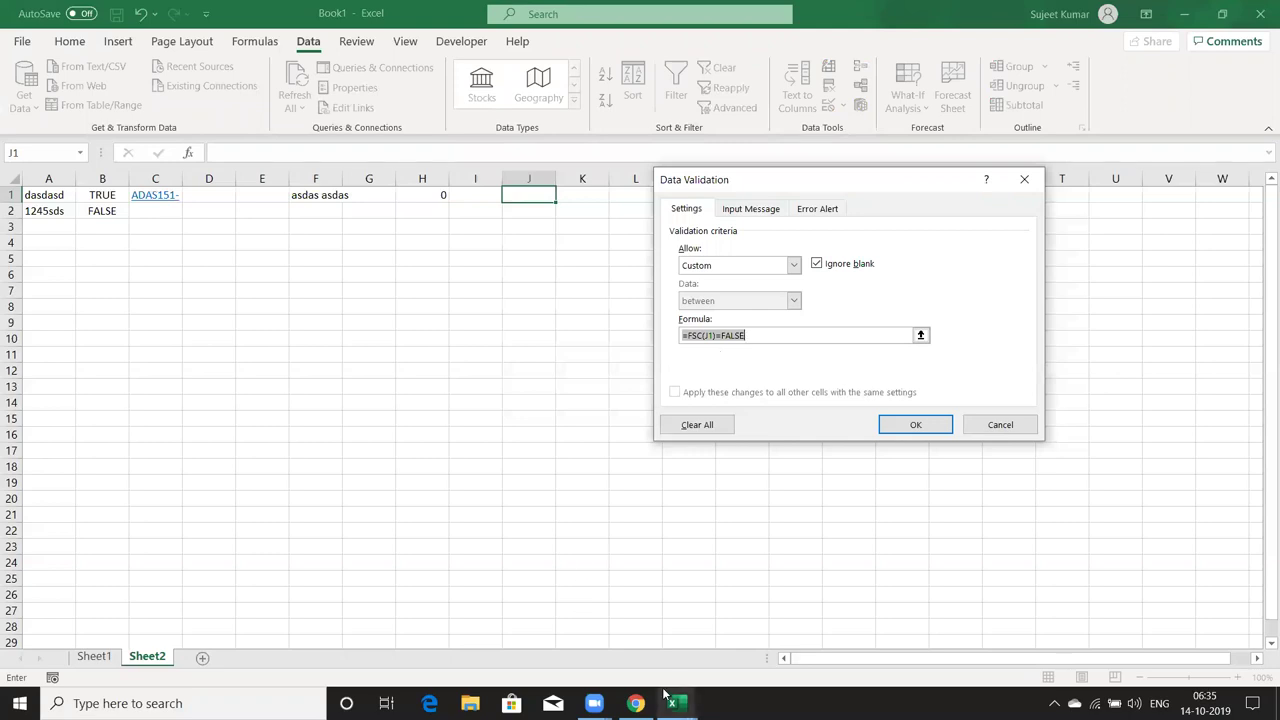
Cancel the validation dialog and confirm FSC is listed under User Defined functions.
{"action": "key", "text": "Escape"}
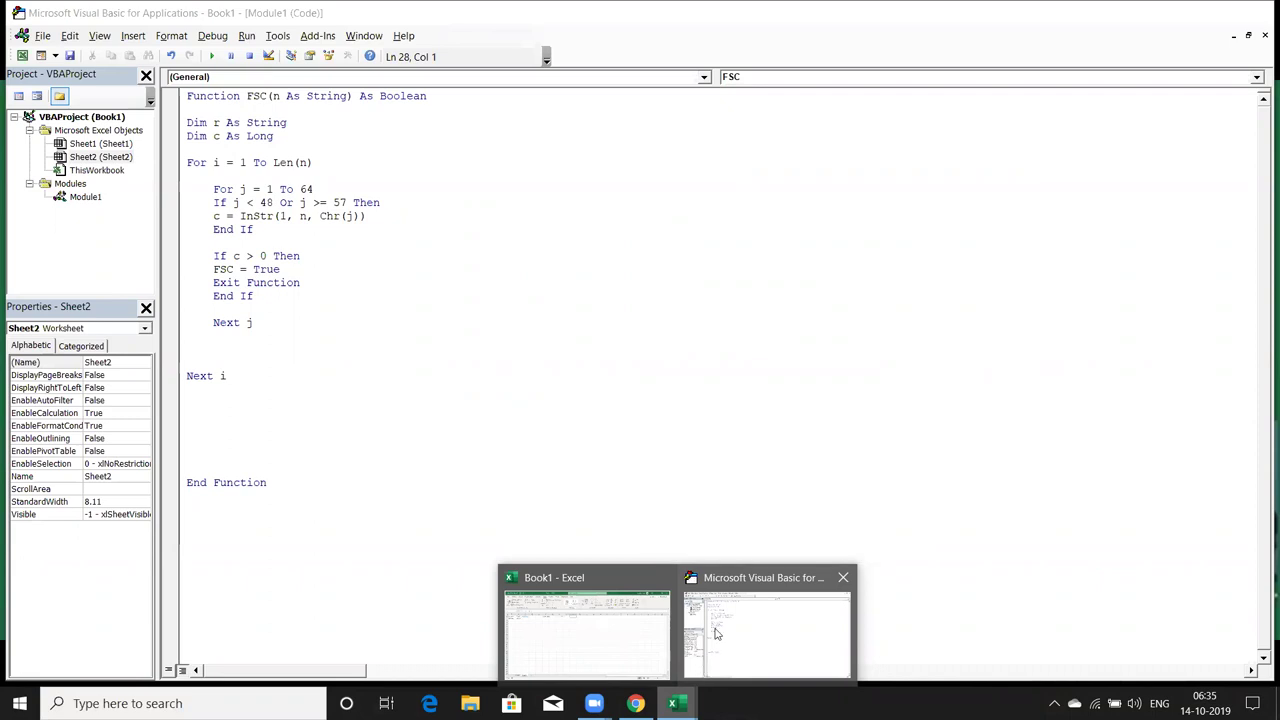
{"action": "key", "text": "alt+Tab"}
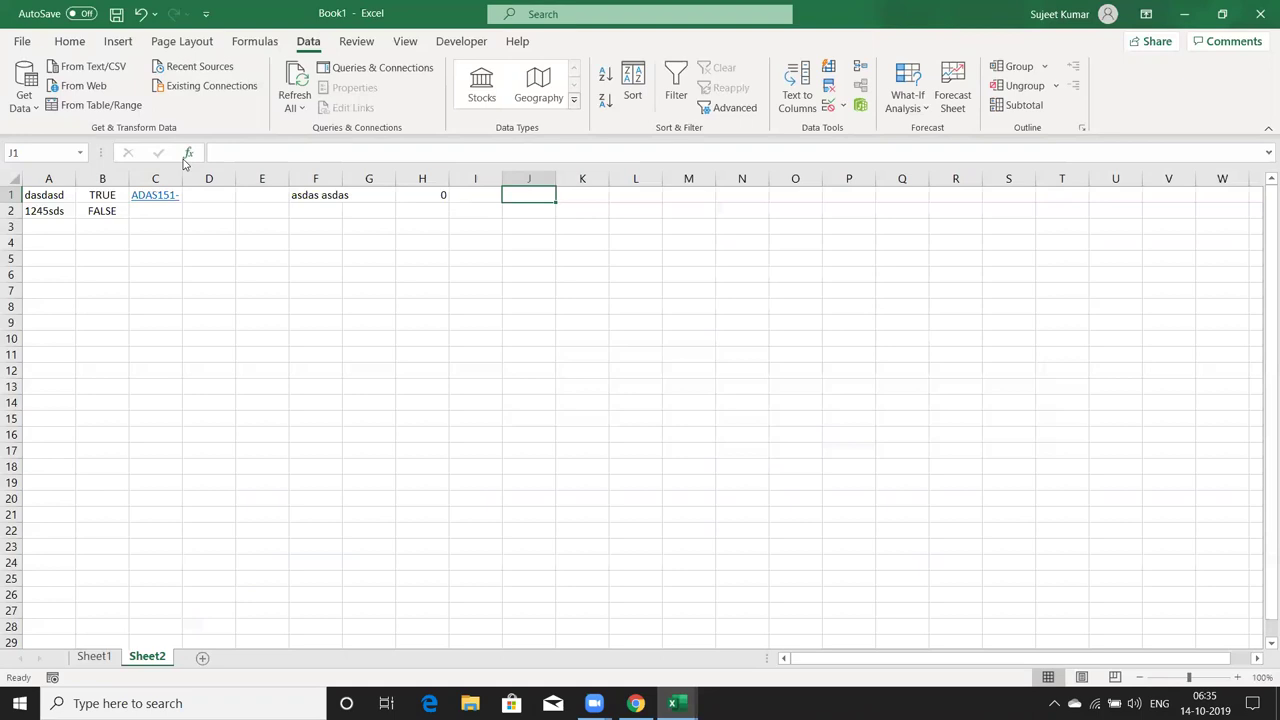
{"action": "left_click", "coordinate": [185, 155]}
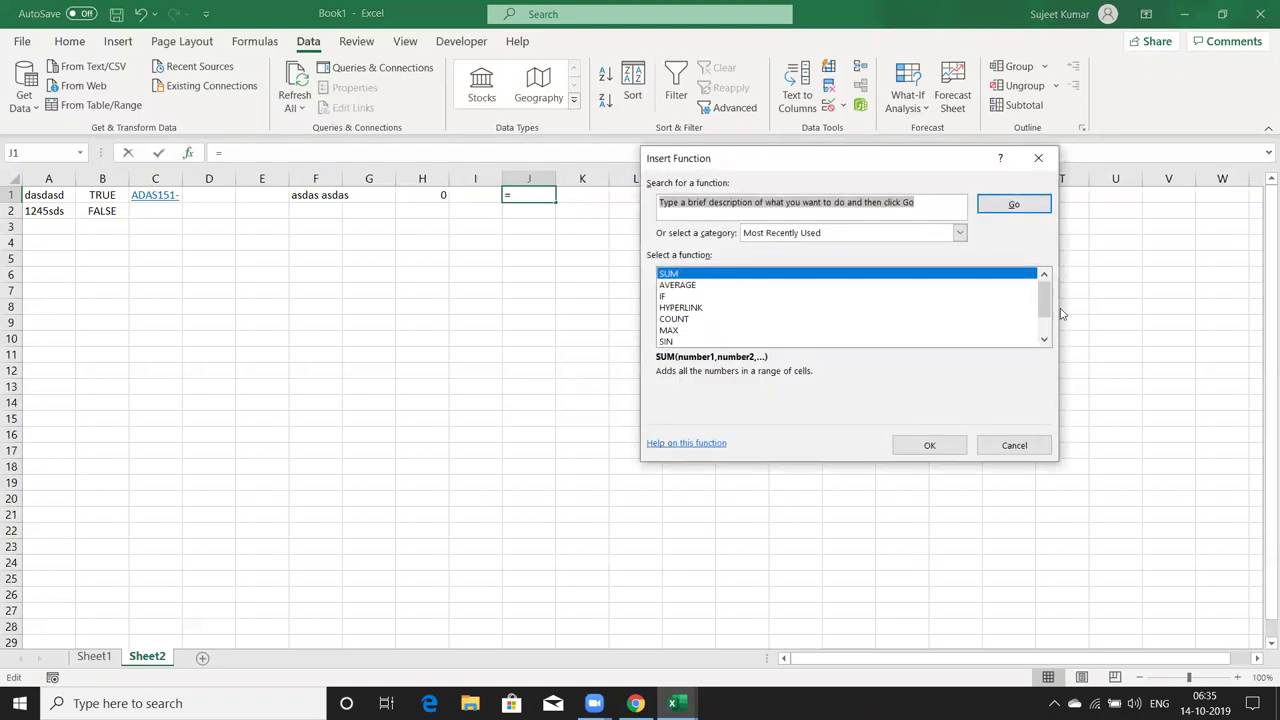
{"action": "left_click", "coordinate": [885, 233]}
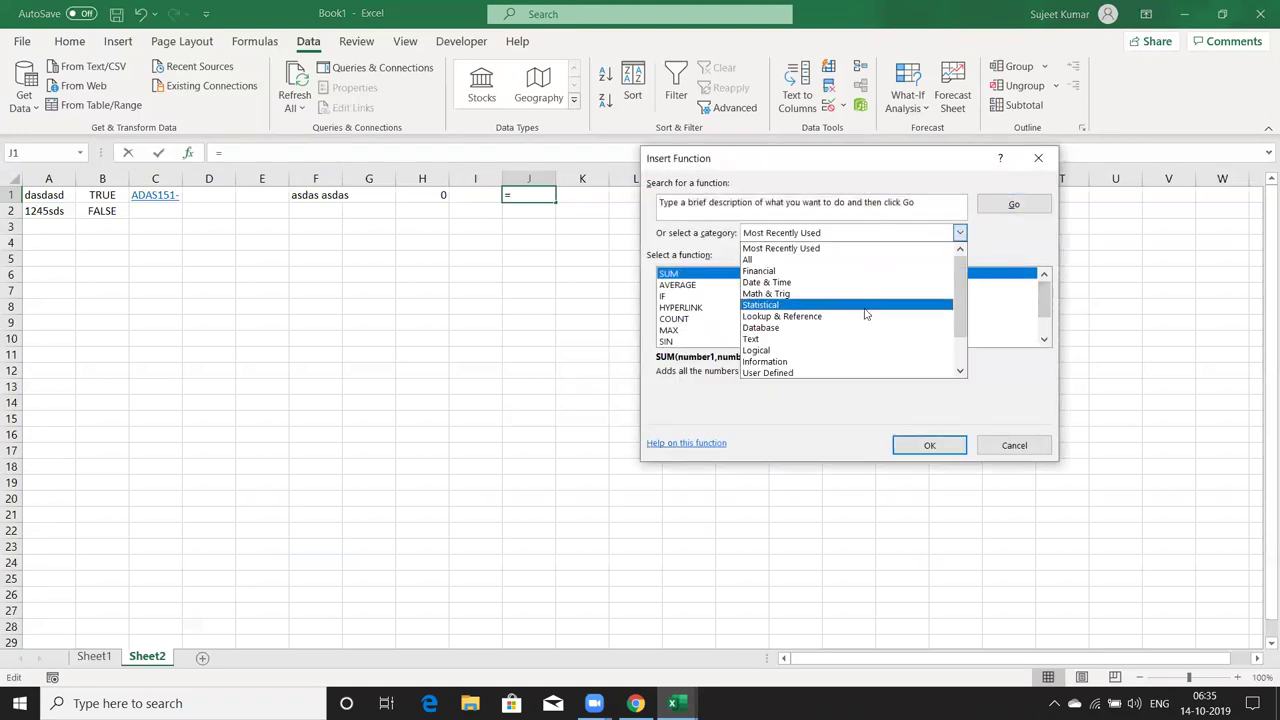
{"action": "left_click", "coordinate": [849, 373]}
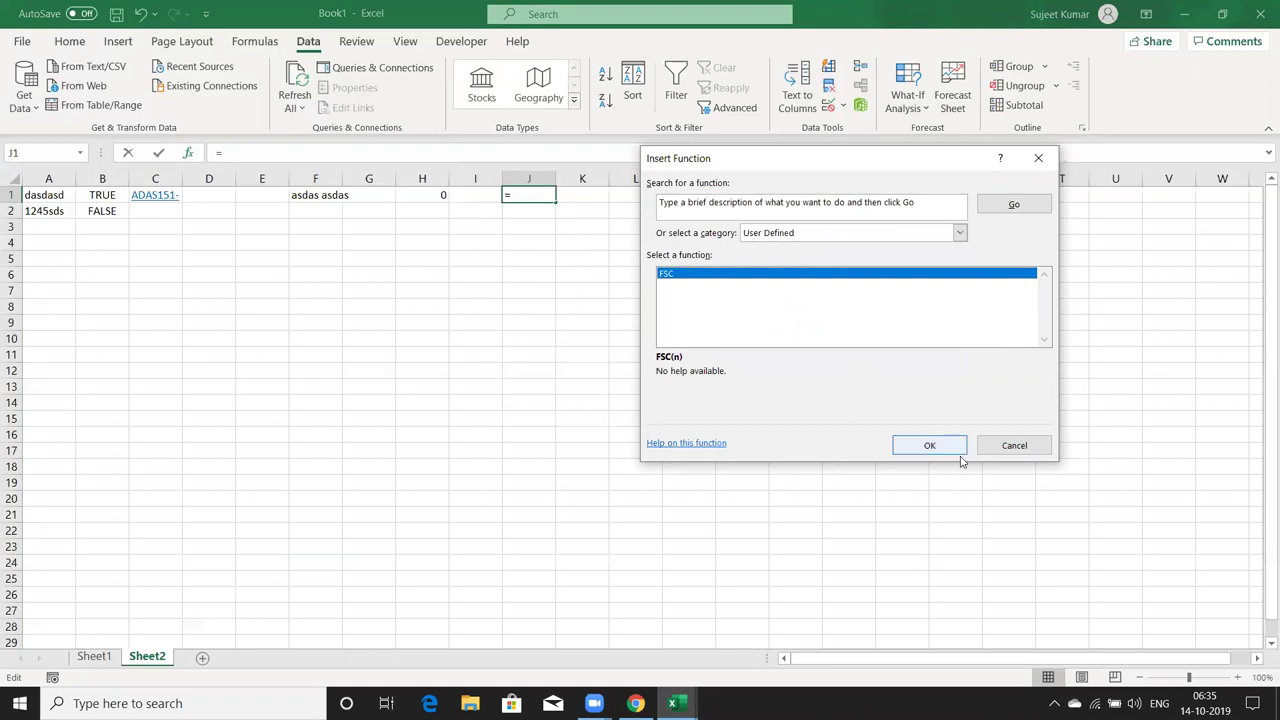
{"action": "left_click", "coordinate": [1005, 445]}
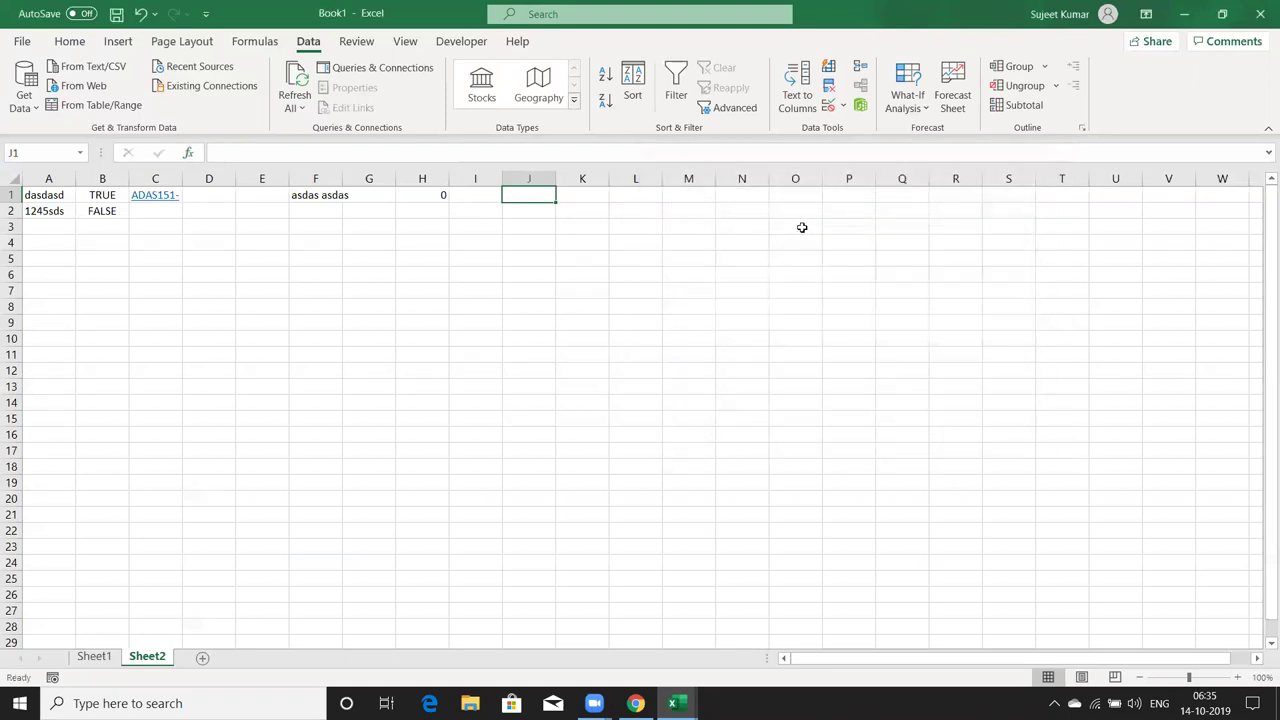
{"action": "left_click", "coordinate": [829, 107]}
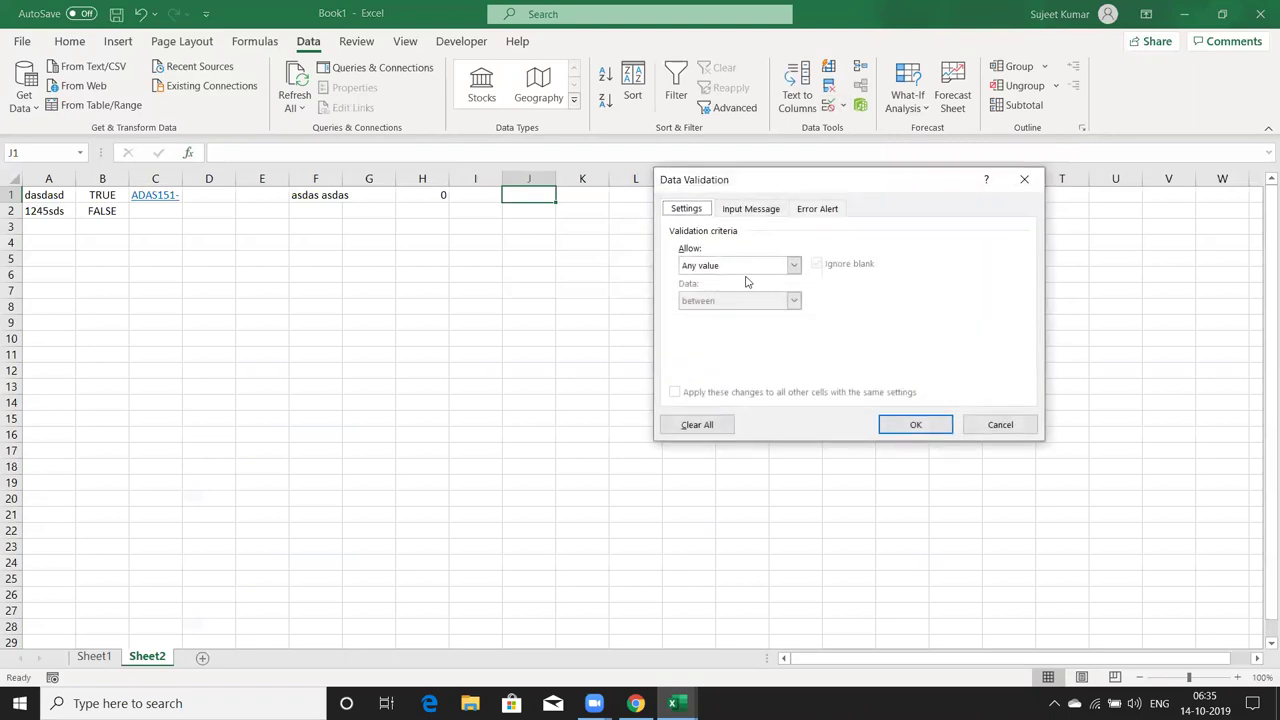
{"action": "left_click", "coordinate": [793, 265]}
{"action": "left_click", "coordinate": [720, 364]}
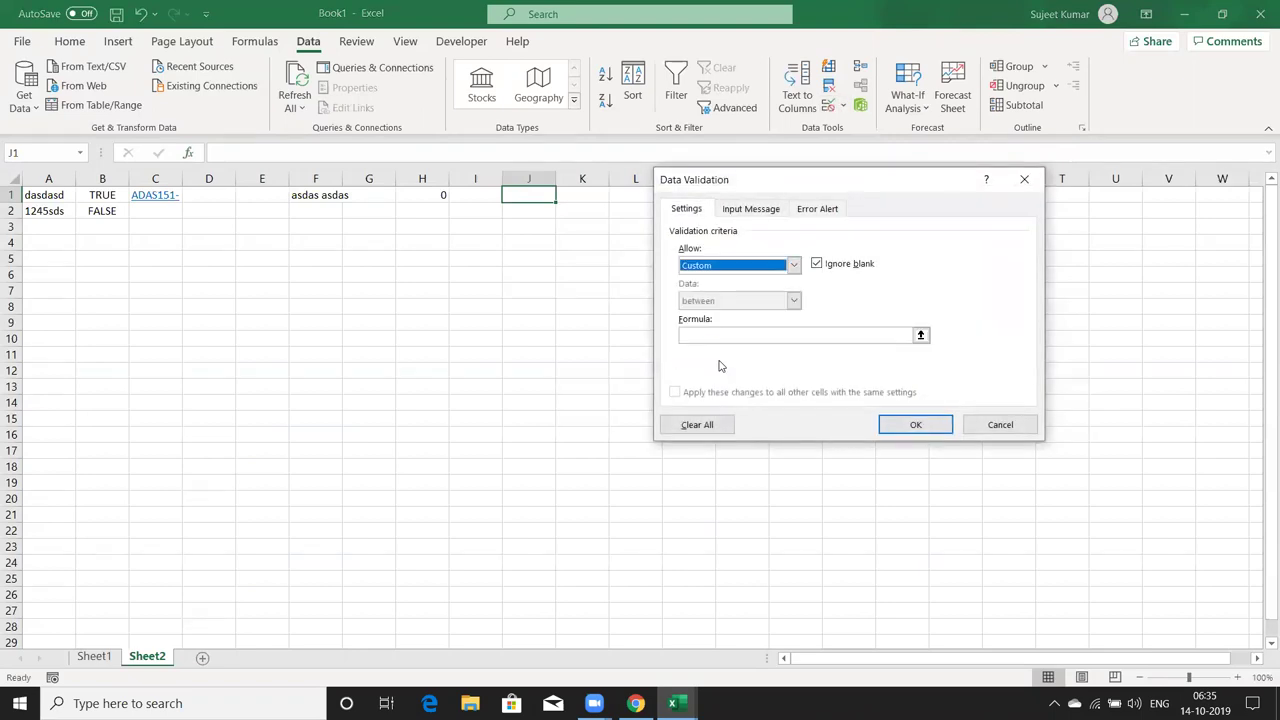
{"action": "left_click", "coordinate": [716, 334]}
{"action": "type", "text": "=F"}
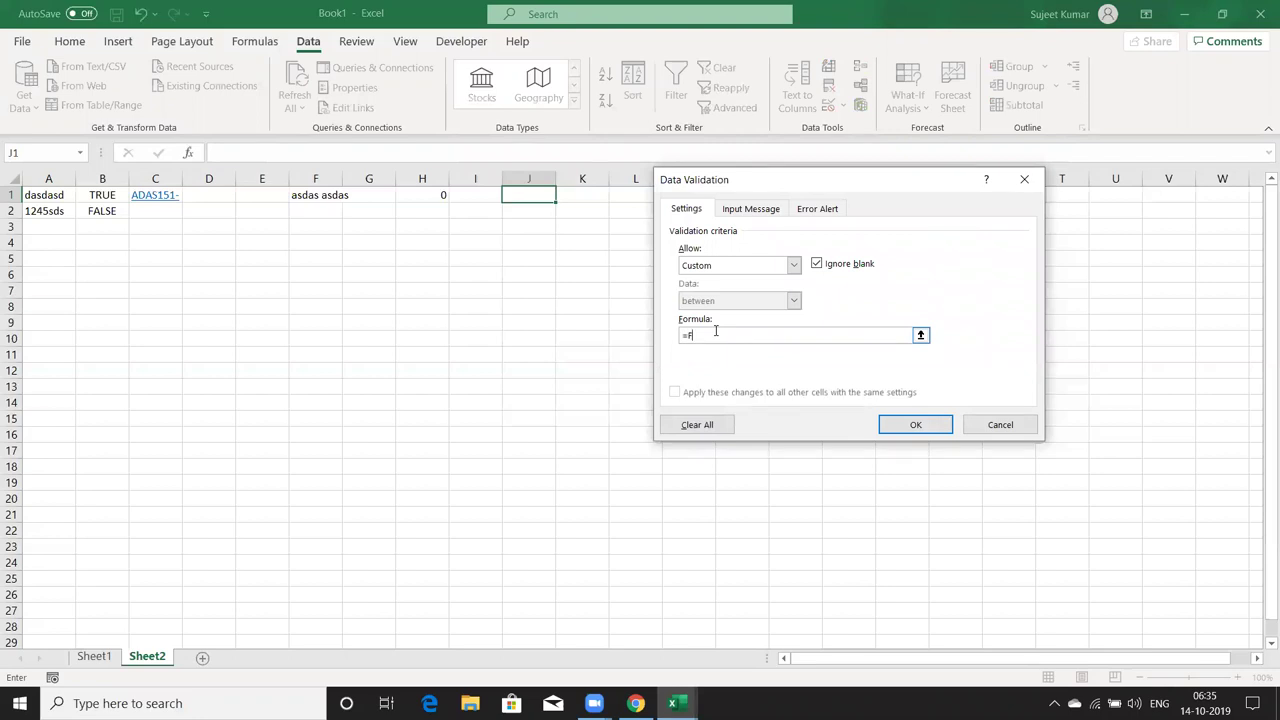
{"action": "type", "text": "SC("}
{"action": "left_click", "coordinate": [527, 197]}
{"action": "type", "text": ")"}
{"action": "type", "text": "=FALSE"}
{"action": "left_click", "coordinate": [916, 432]}
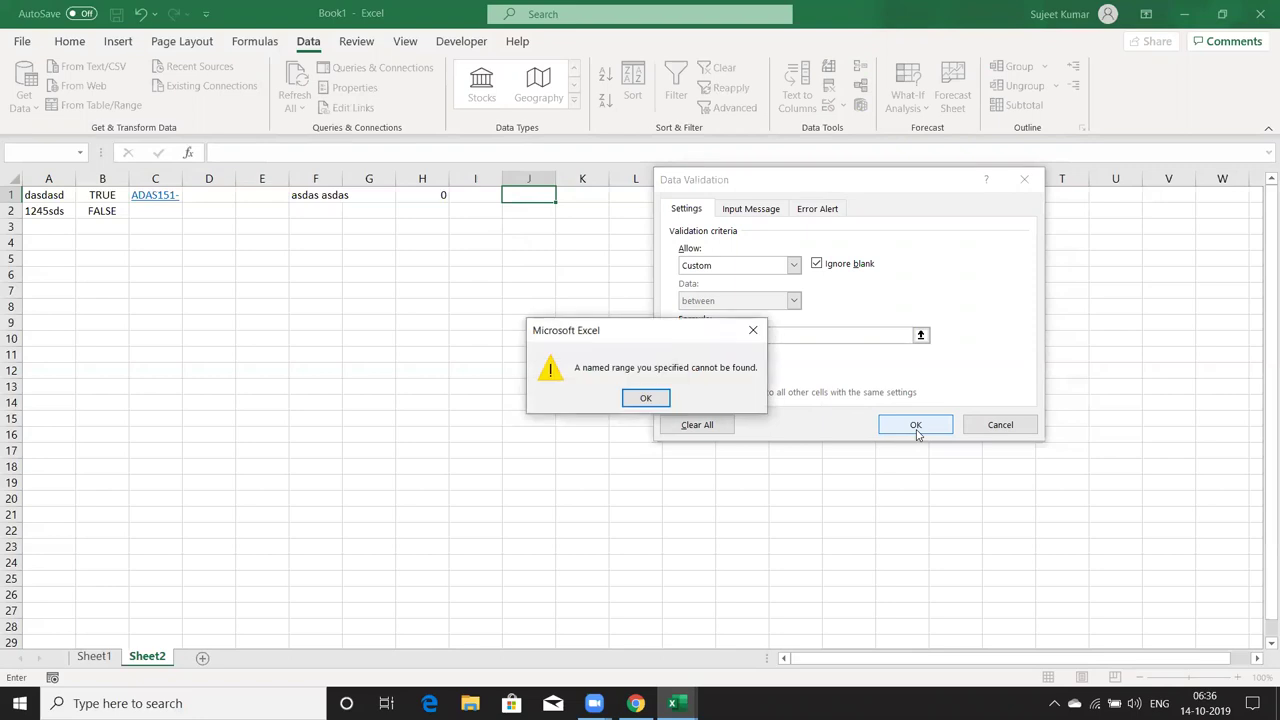
{"action": "key", "text": "Return"}
{"action": "key", "text": "Escape"}
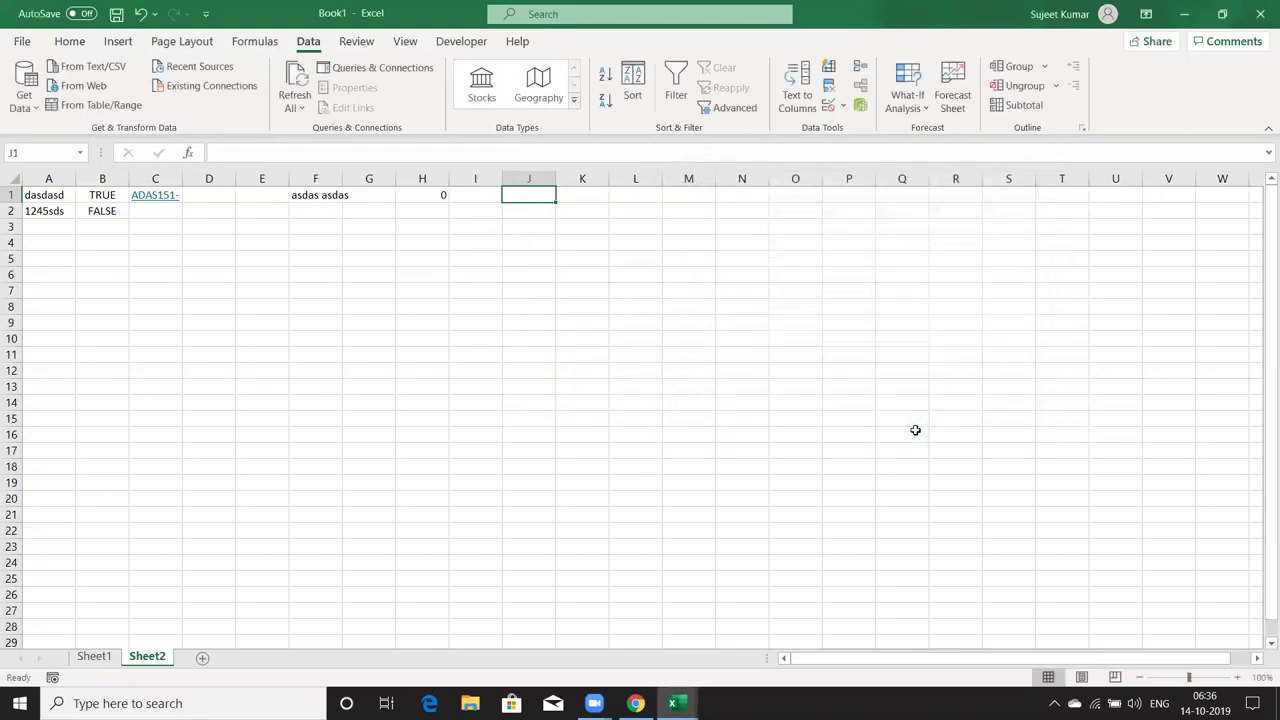
Define a workbook-scoped name FF that refers to =FSC(J1).
{"action": "left_click", "coordinate": [264, 47]}
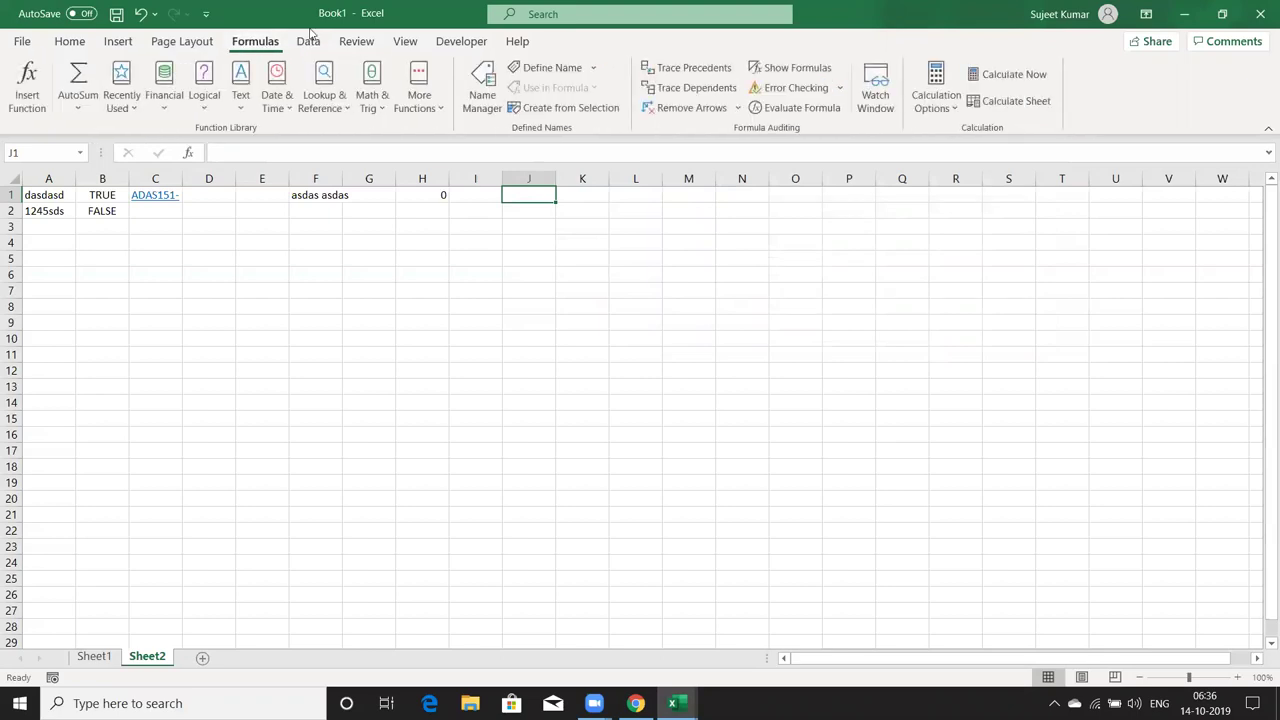
{"action": "left_click", "coordinate": [548, 76]}
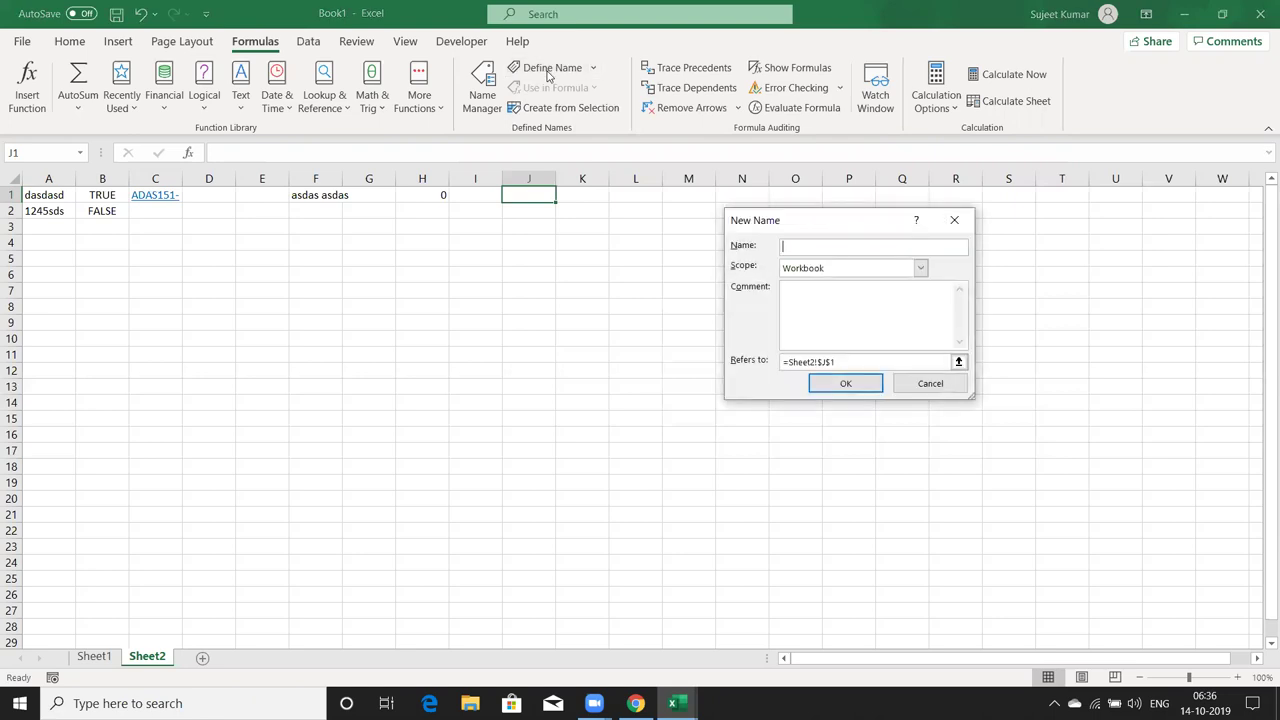
{"action": "type", "text": "FF"}
{"action": "left_click", "coordinate": [829, 362]}
{"action": "key", "text": "BackSpace"}
{"action": "key", "text": "BackSpace"}
{"action": "key", "text": "BackSpace"}
{"action": "key", "text": "BackSpace"}
{"action": "key", "text": "BackSpace"}
{"action": "key", "text": "BackSpace"}
{"action": "key", "text": "BackSpace"}
{"action": "key", "text": "BackSpace"}
{"action": "key", "text": "BackSpace"}
{"action": "key", "text": "BackSpace"}
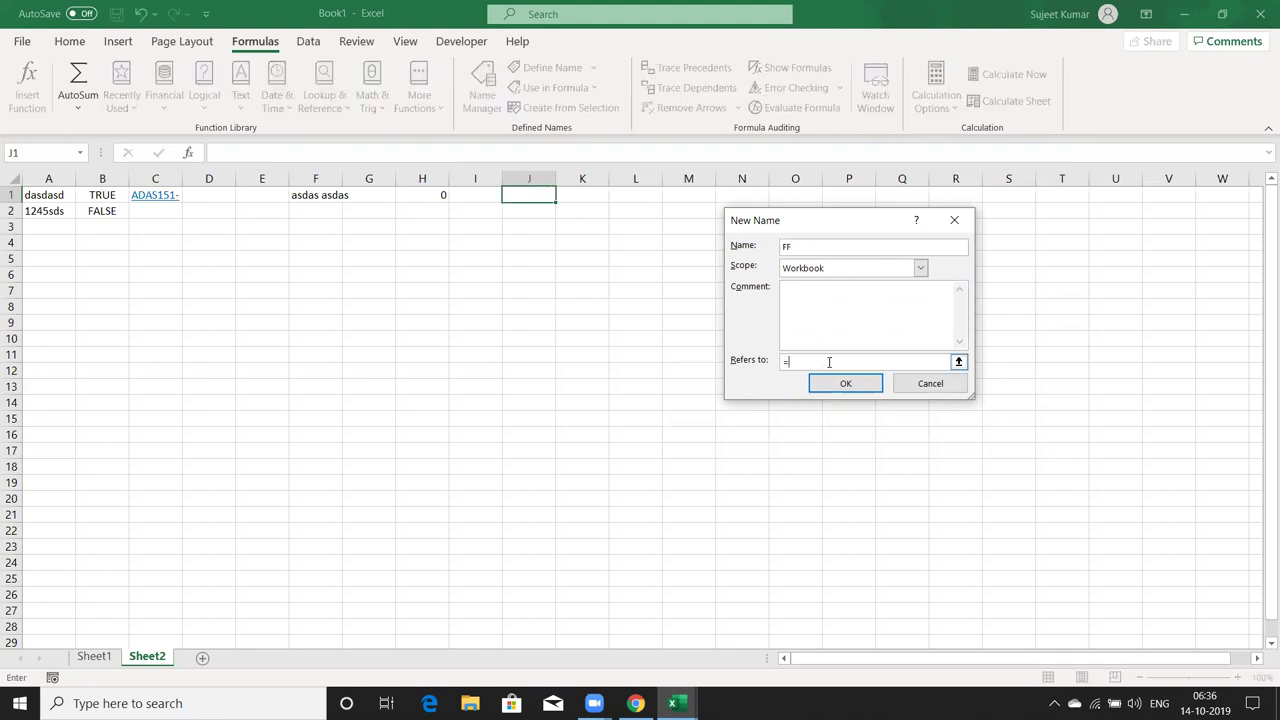
{"action": "type", "text": "FSC"}
{"action": "type", "text": ")"}
{"action": "type", "text": "J1"}
{"action": "left_click", "coordinate": [830, 383]}
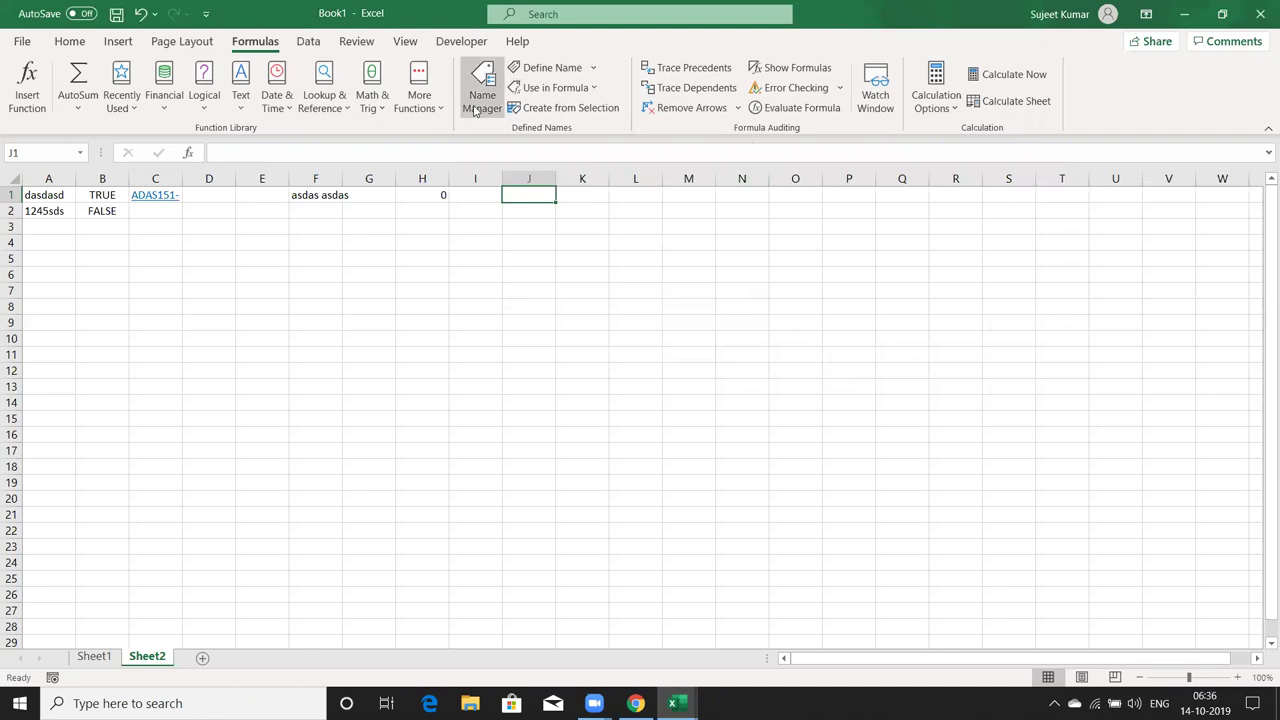
Give J1 a Custom data validation rule with the formula =FF=FALSE.
{"action": "left_click", "coordinate": [308, 41]}
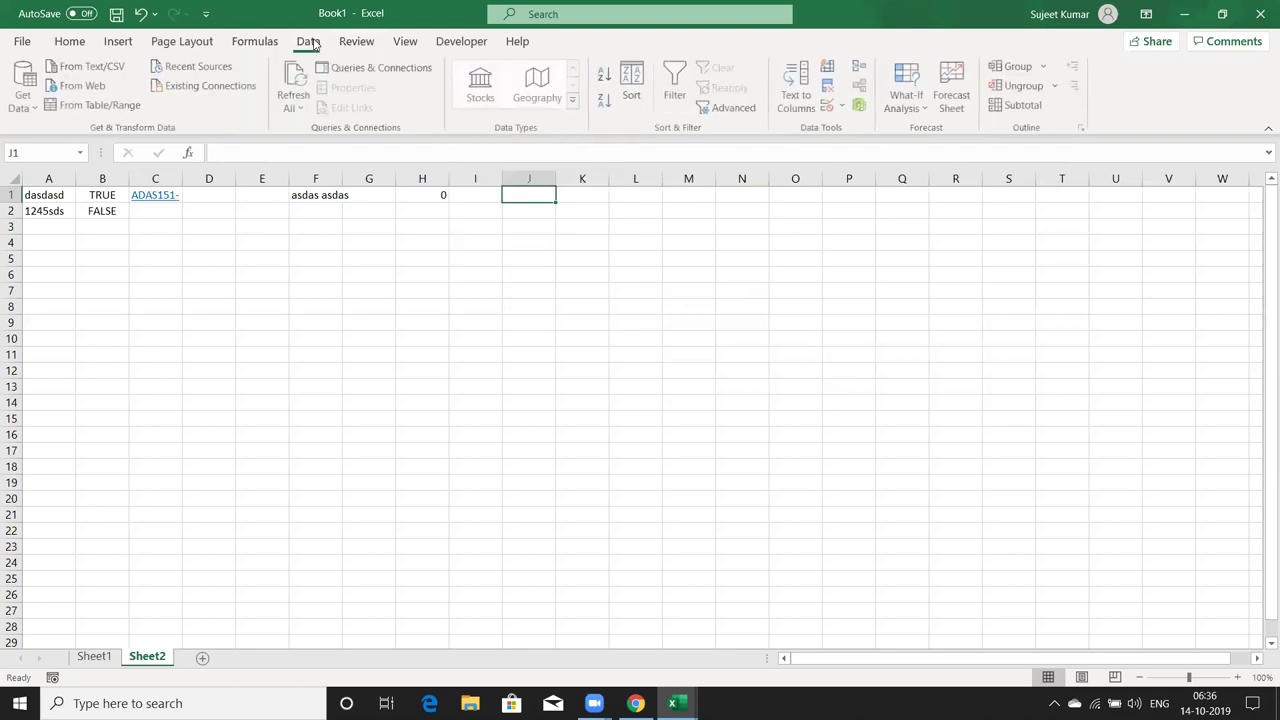
{"action": "left_click", "coordinate": [828, 104]}
{"action": "left_click", "coordinate": [697, 264]}
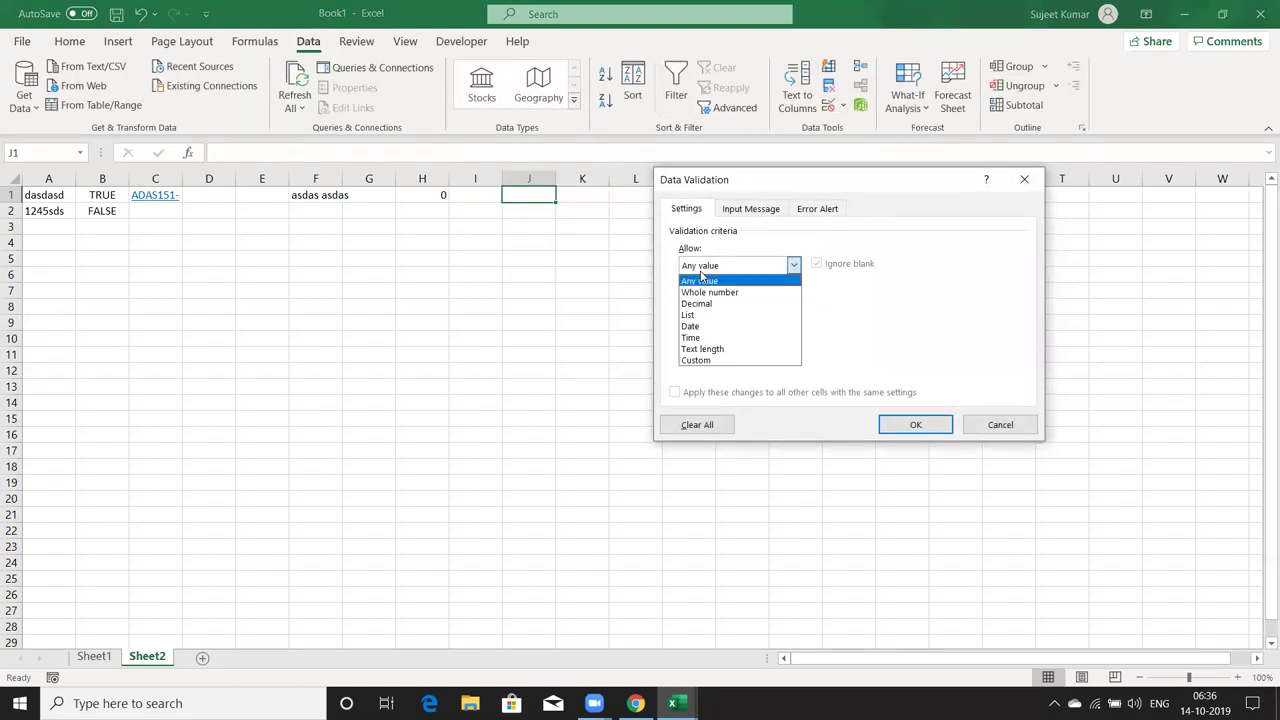
{"action": "left_click", "coordinate": [699, 361]}
{"action": "left_click", "coordinate": [700, 334]}
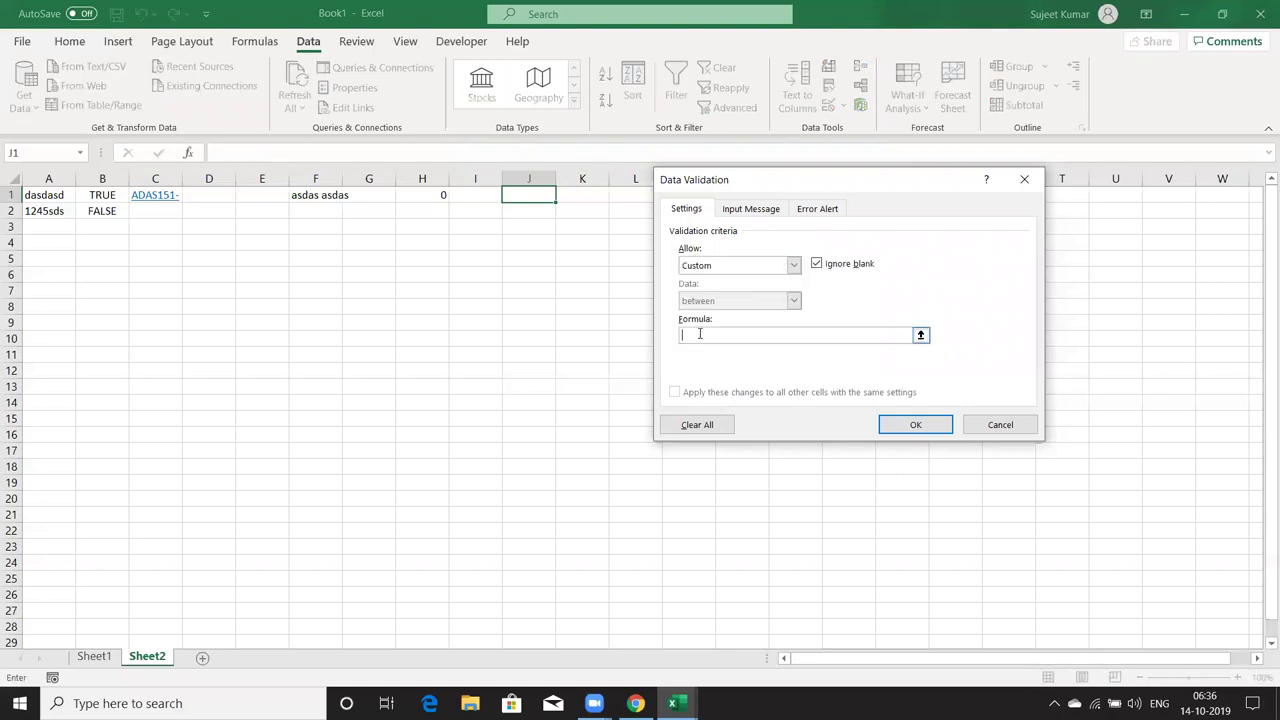
{"action": "type", "text": "=FF="}
{"action": "type", "text": "FALSE"}
{"action": "left_click", "coordinate": [919, 425]}
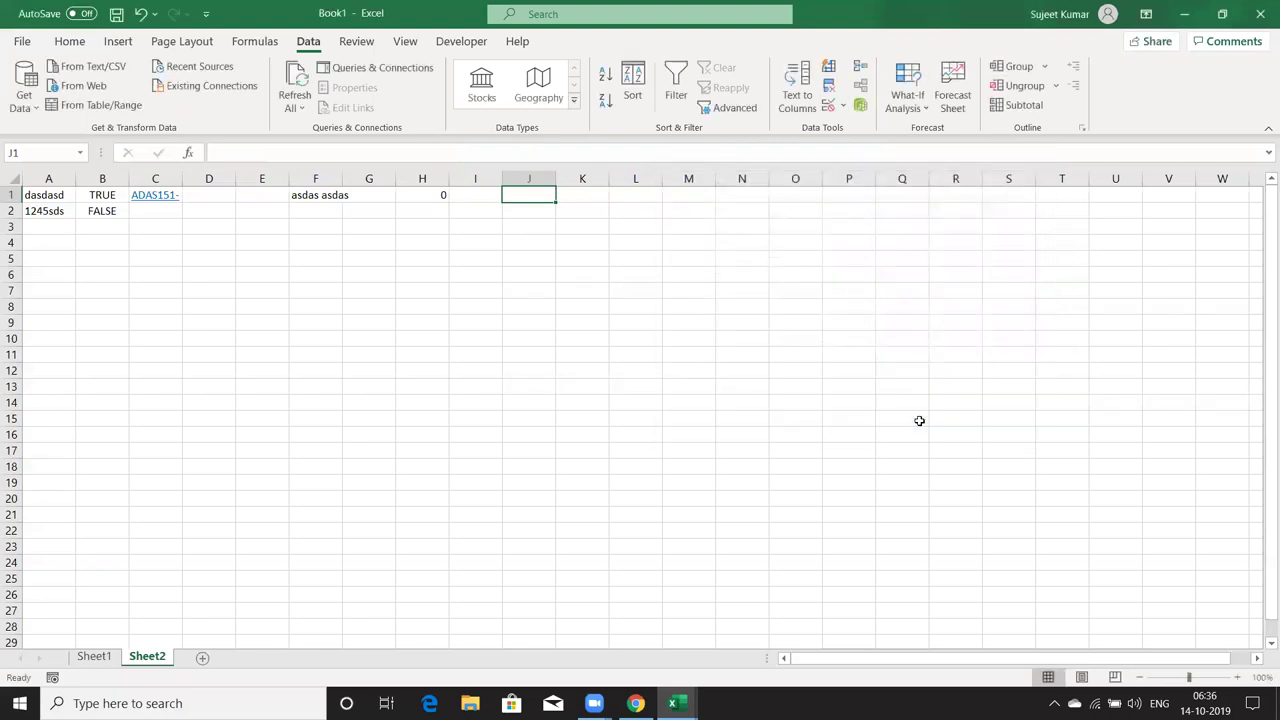
Copy J1's validation rule onto J2:J19 using Paste Special > Validation.
{"action": "key", "text": "ctrl+c"}
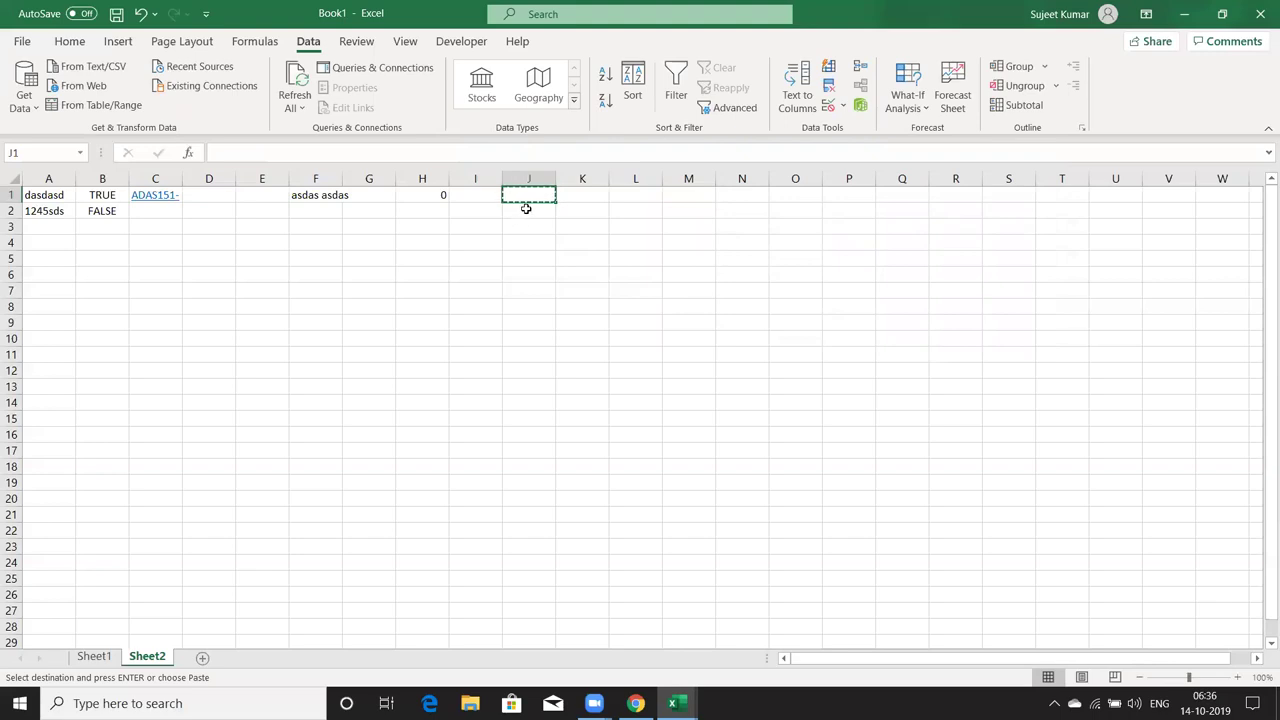
{"action": "left_click_drag", "start_coordinate": [525, 210], "coordinate": [540, 478]}
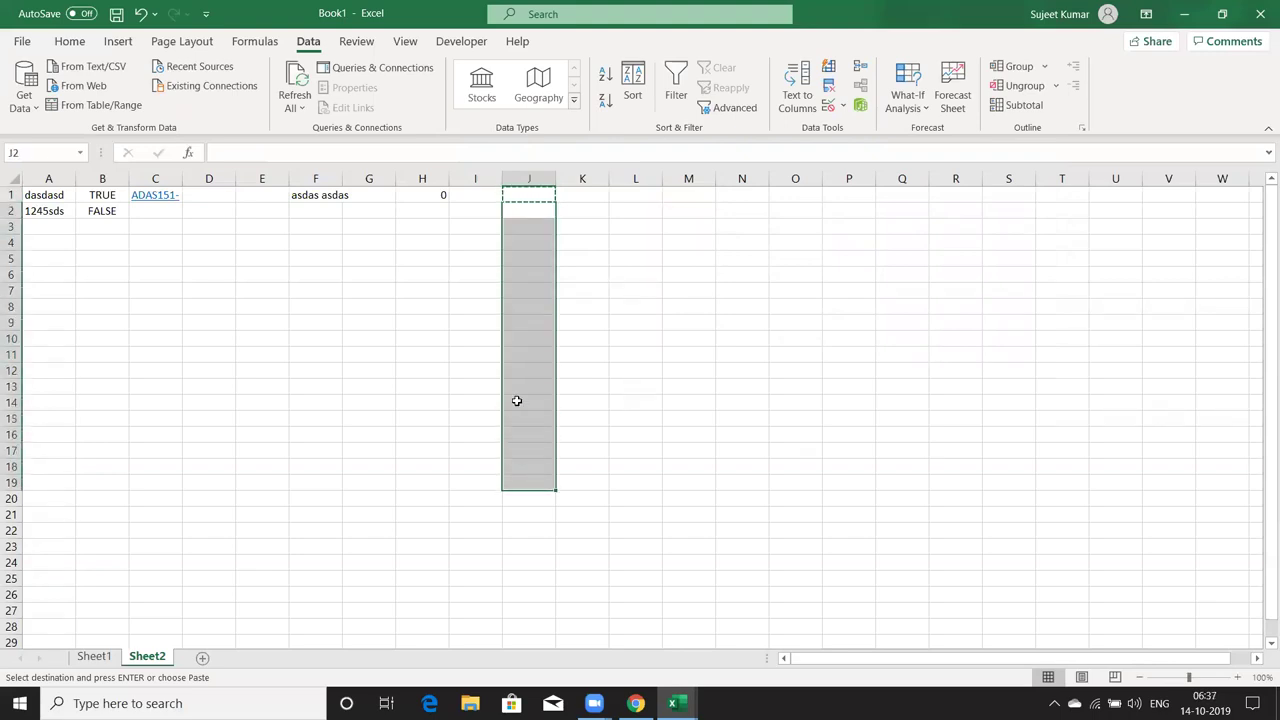
{"action": "right_click", "coordinate": [517, 397]}
{"action": "left_click", "coordinate": [581, 339]}
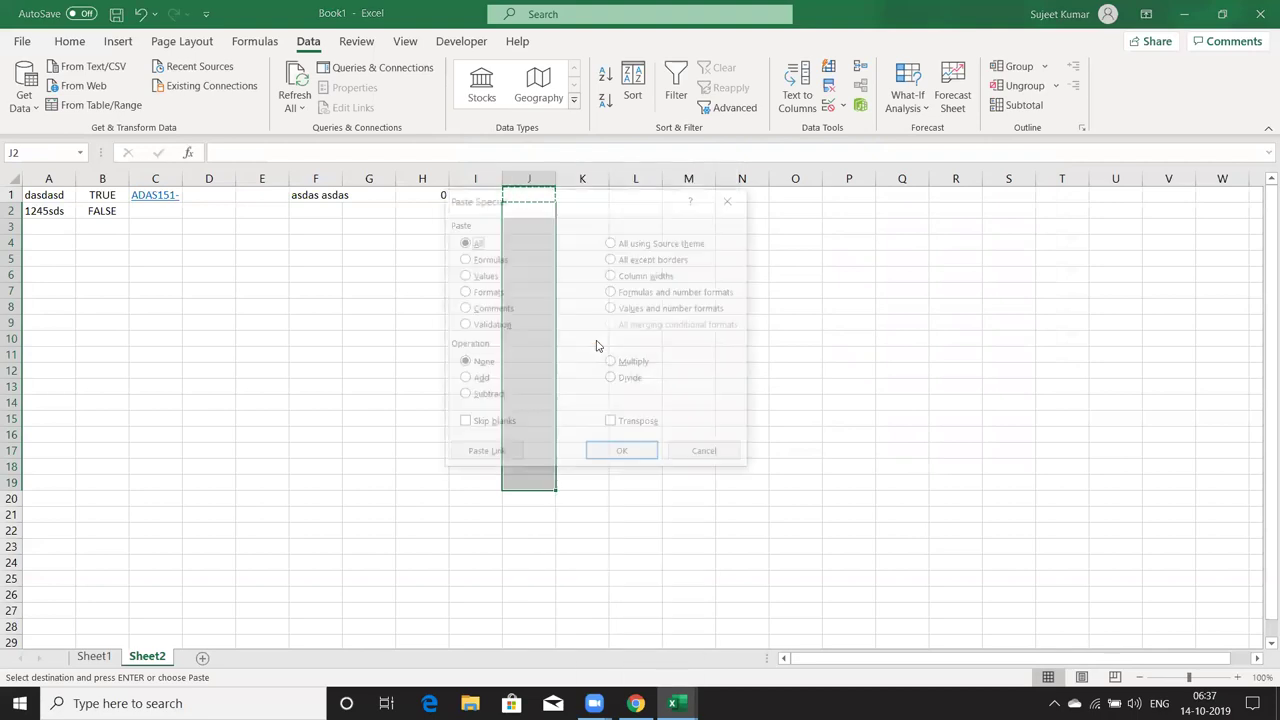
{"action": "left_click", "coordinate": [490, 325]}
{"action": "left_click", "coordinate": [610, 453]}
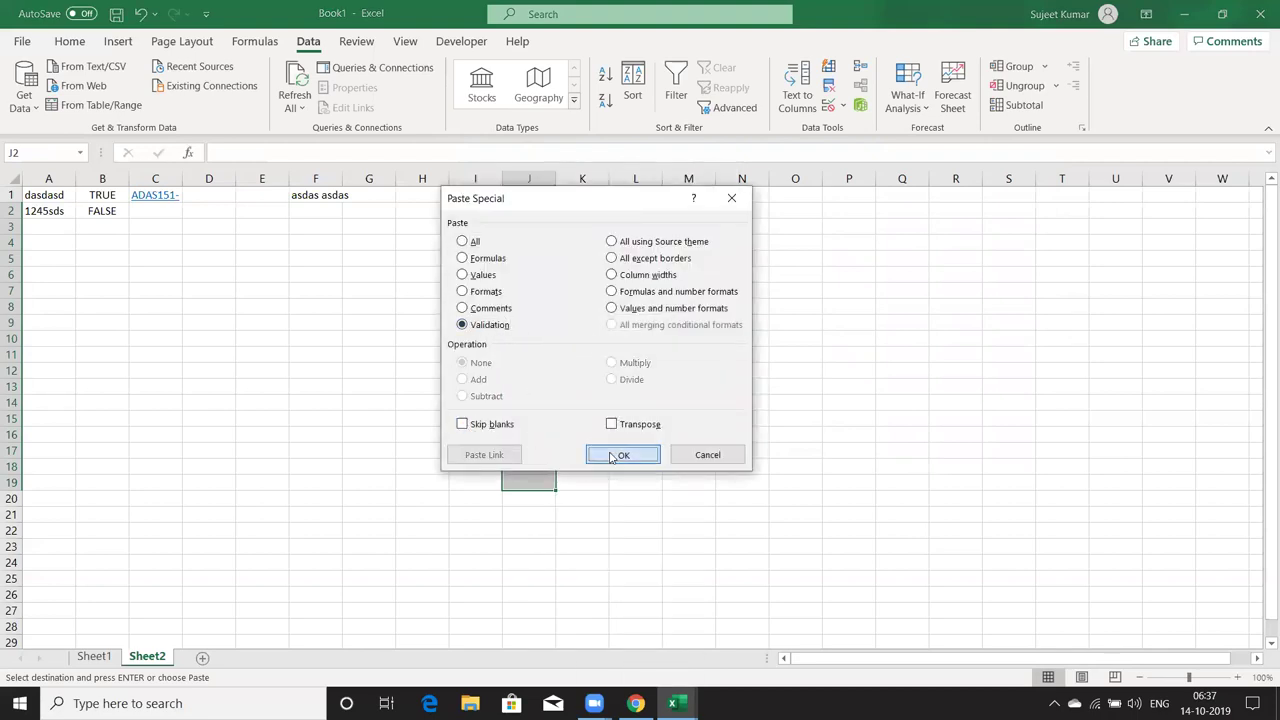
{"action": "key", "text": "Escape"}
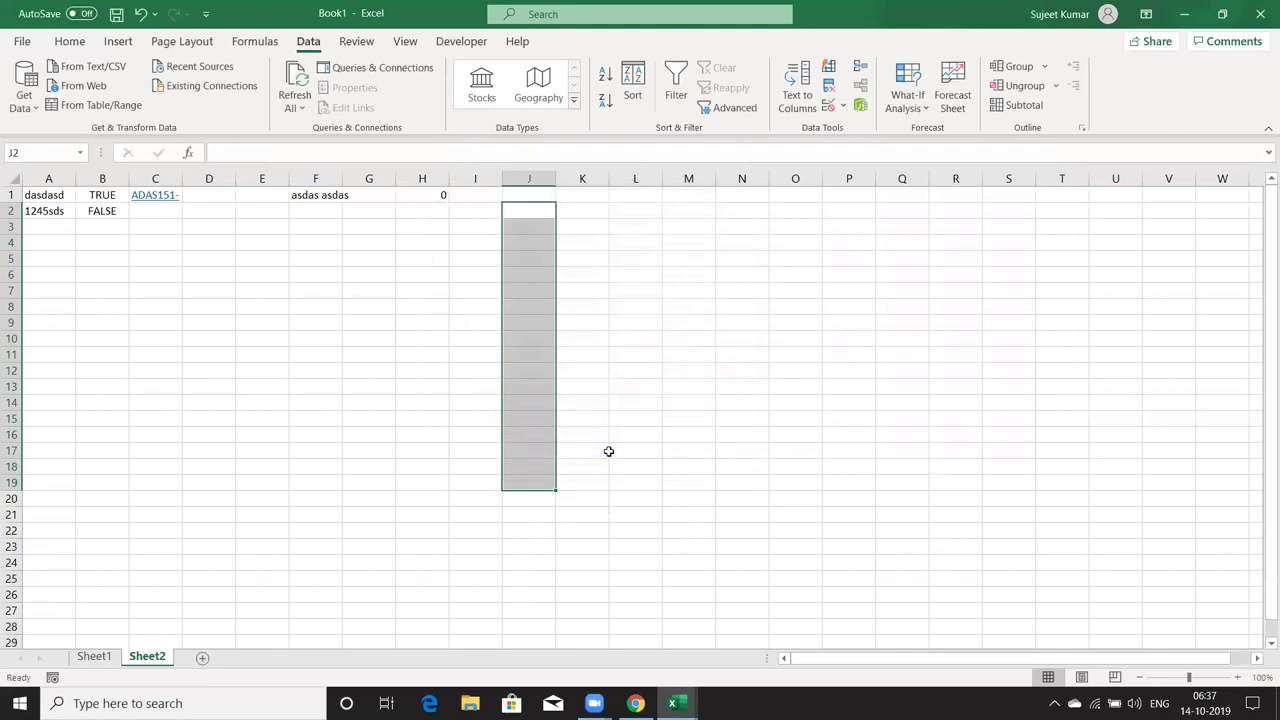
Enter XCSDADA, DSAD125 and ASD SDAS in J1:J3, then view J3's validation settings.
{"action": "key", "text": "Up"}
{"action": "type", "text": "XCSDADA"}
{"action": "key", "text": "Return"}
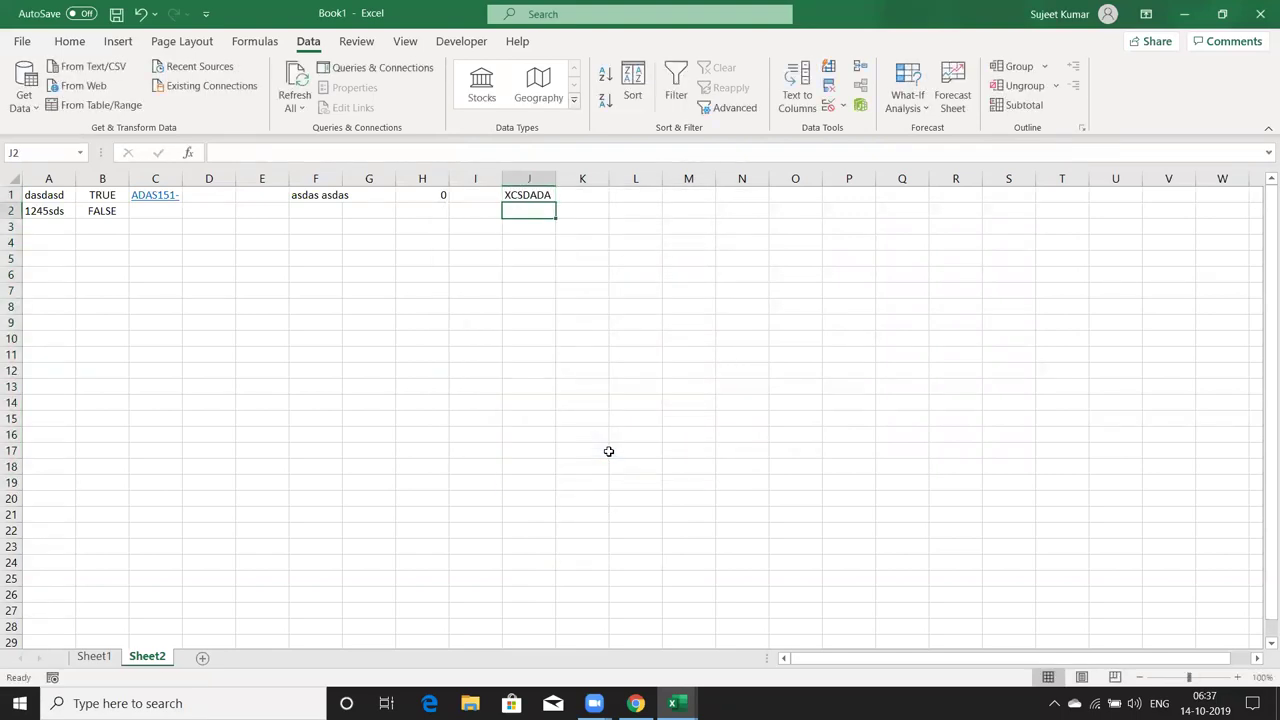
{"action": "type", "text": "DSAD125"}
{"action": "key", "text": "Return"}
{"action": "type", "text": "ASD SDAS"}
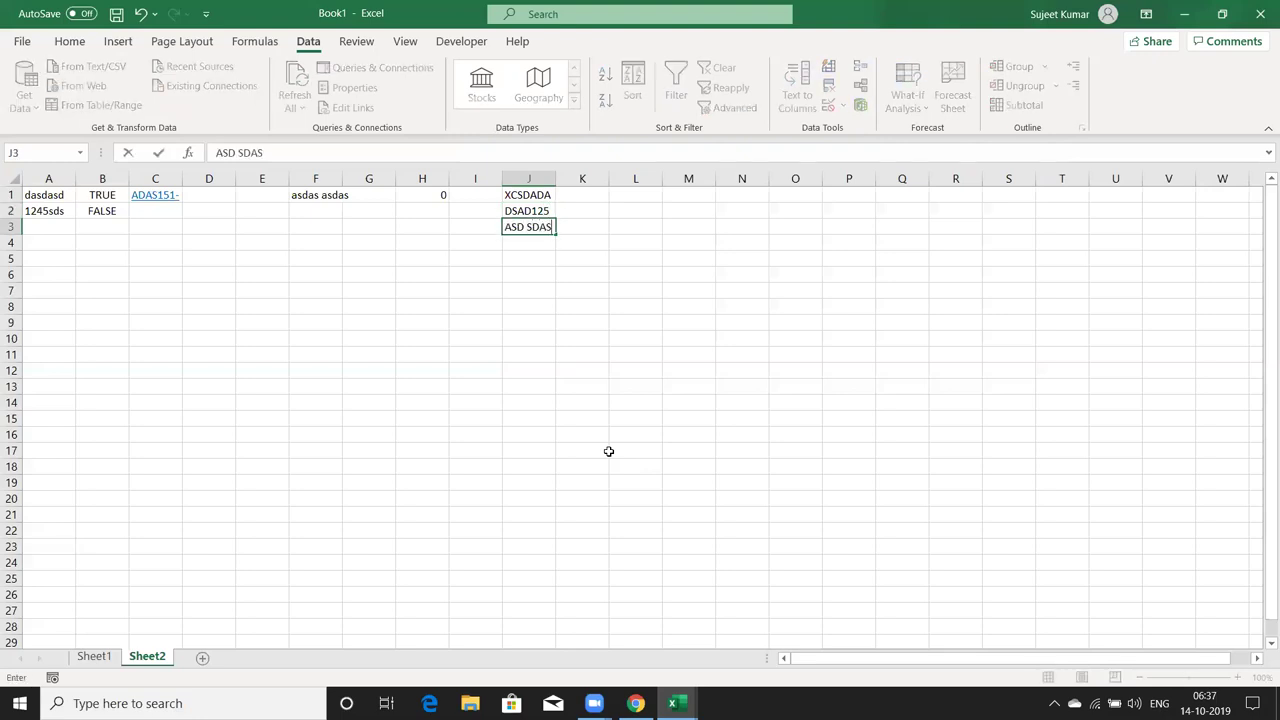
{"action": "key", "text": "Return"}
{"action": "key", "text": "Up"}
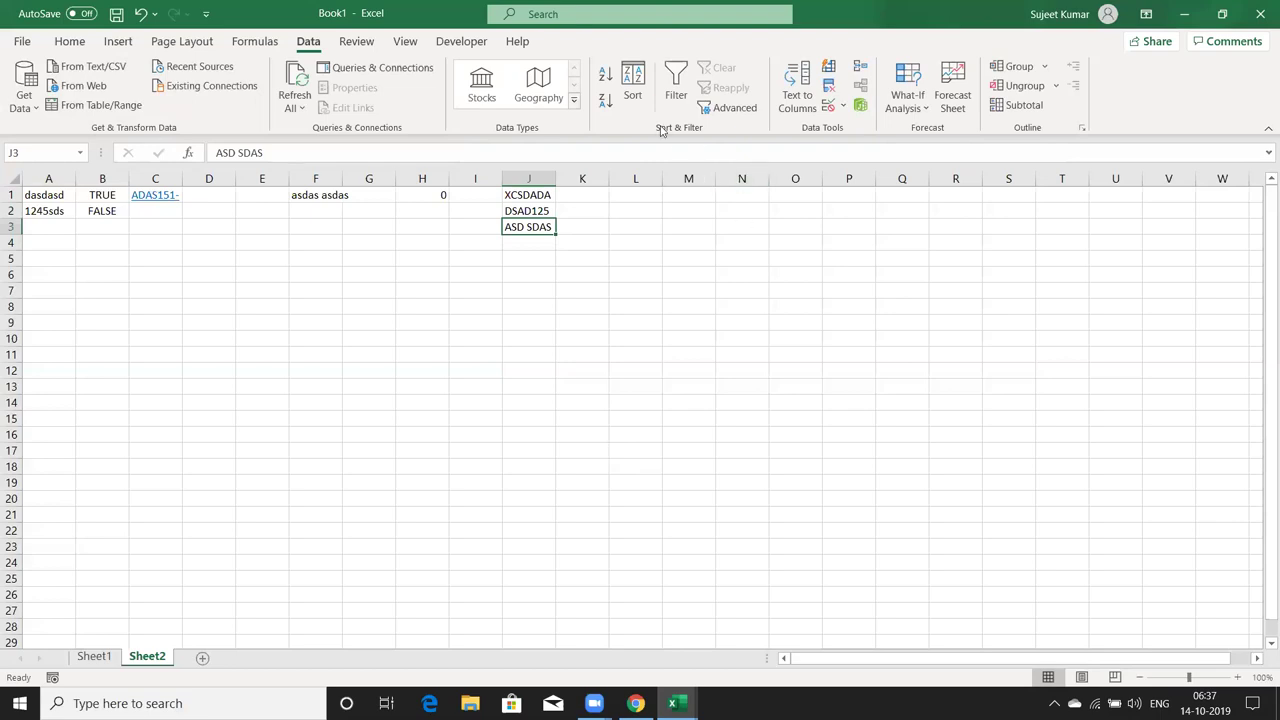
{"action": "left_click", "coordinate": [842, 106]}
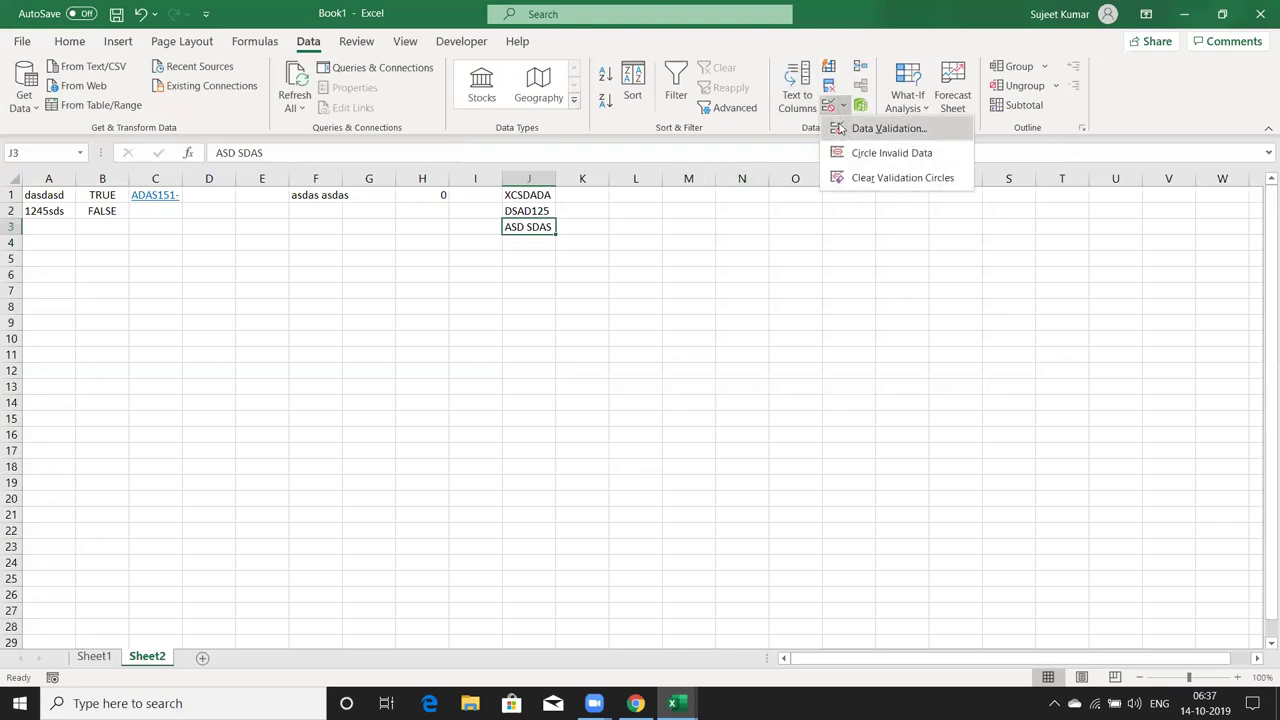
{"action": "left_click", "coordinate": [845, 133]}
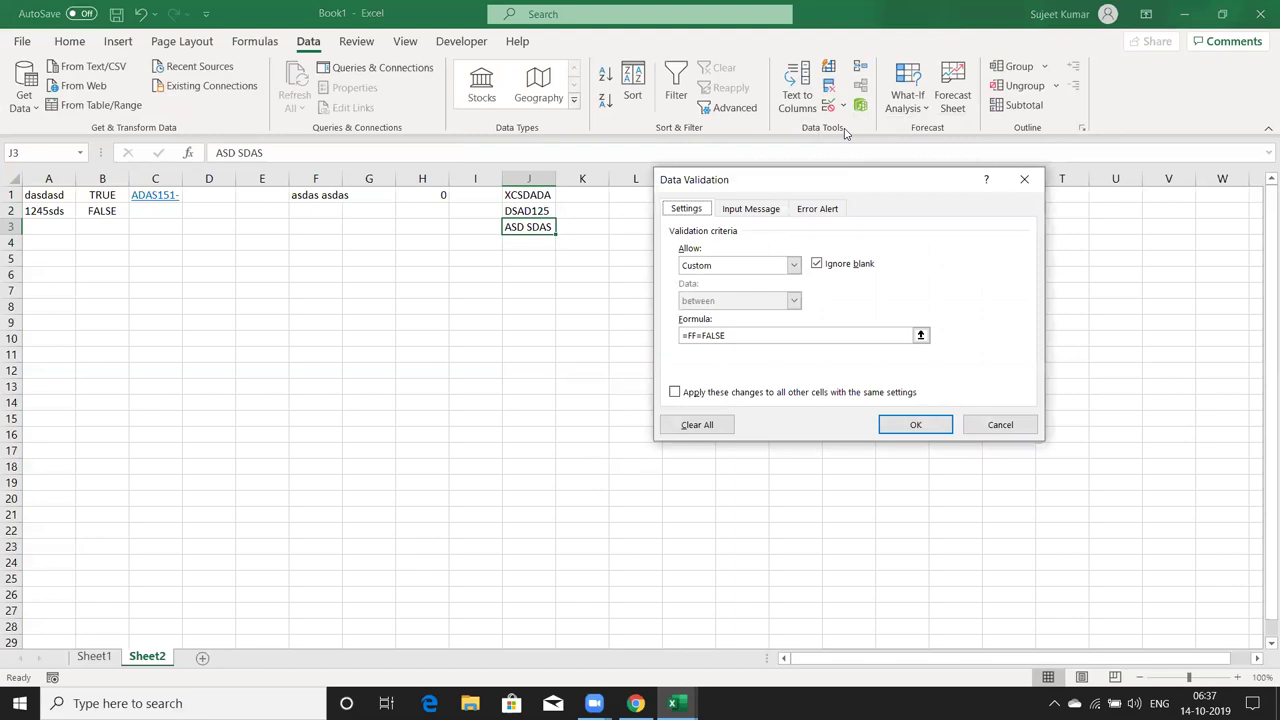
Close validation settings and check in Name Manager that FF refers to =FSC(Sheet2!J3).
{"action": "key", "text": "Escape"}
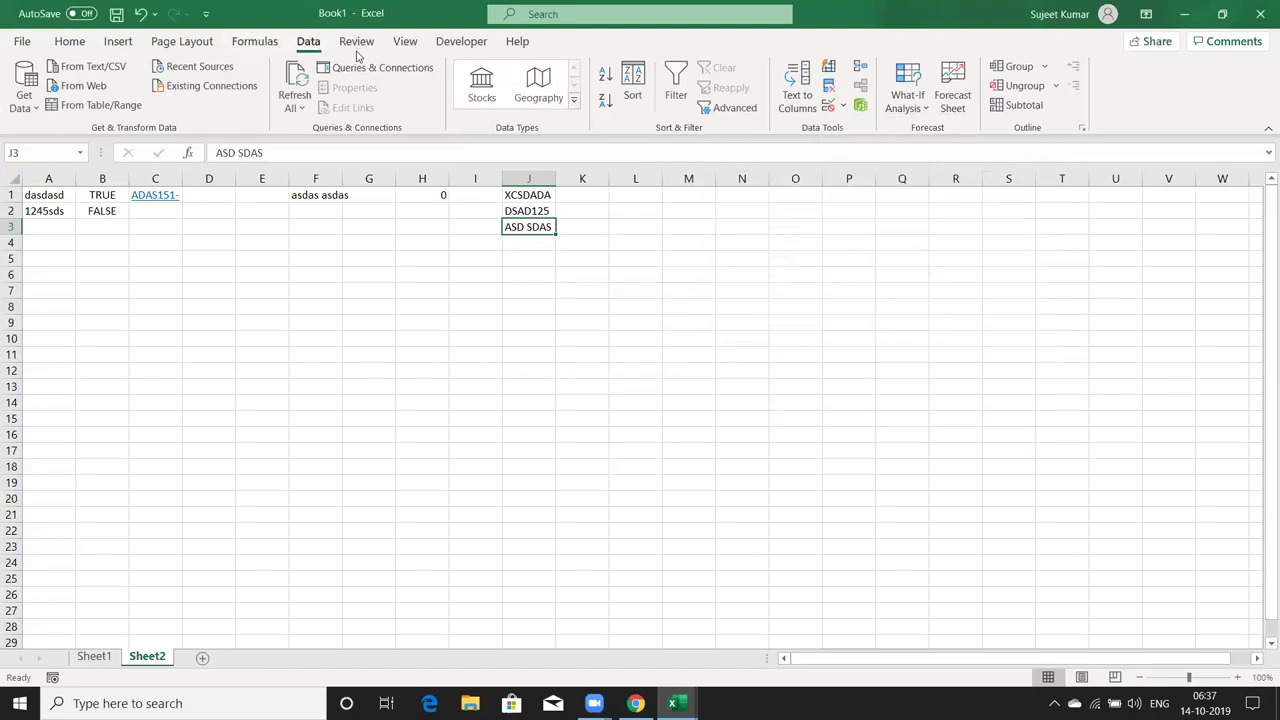
{"action": "left_click", "coordinate": [257, 45]}
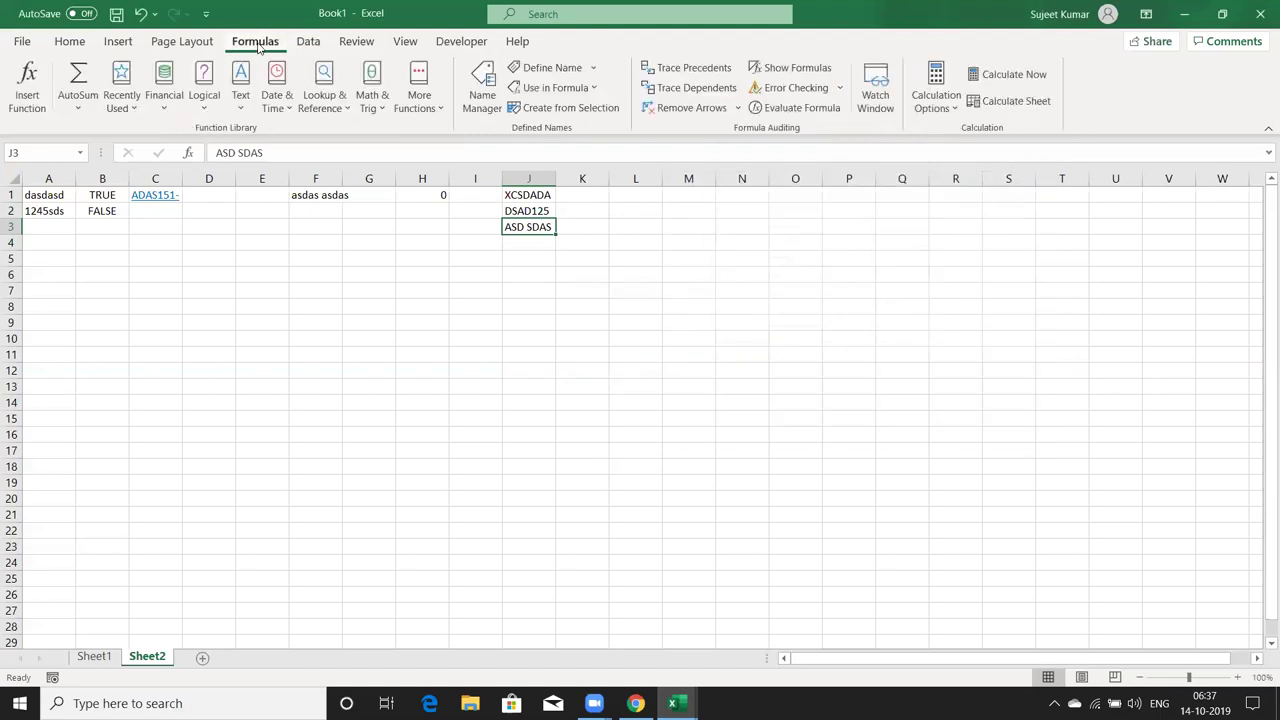
{"action": "left_click", "coordinate": [482, 82]}
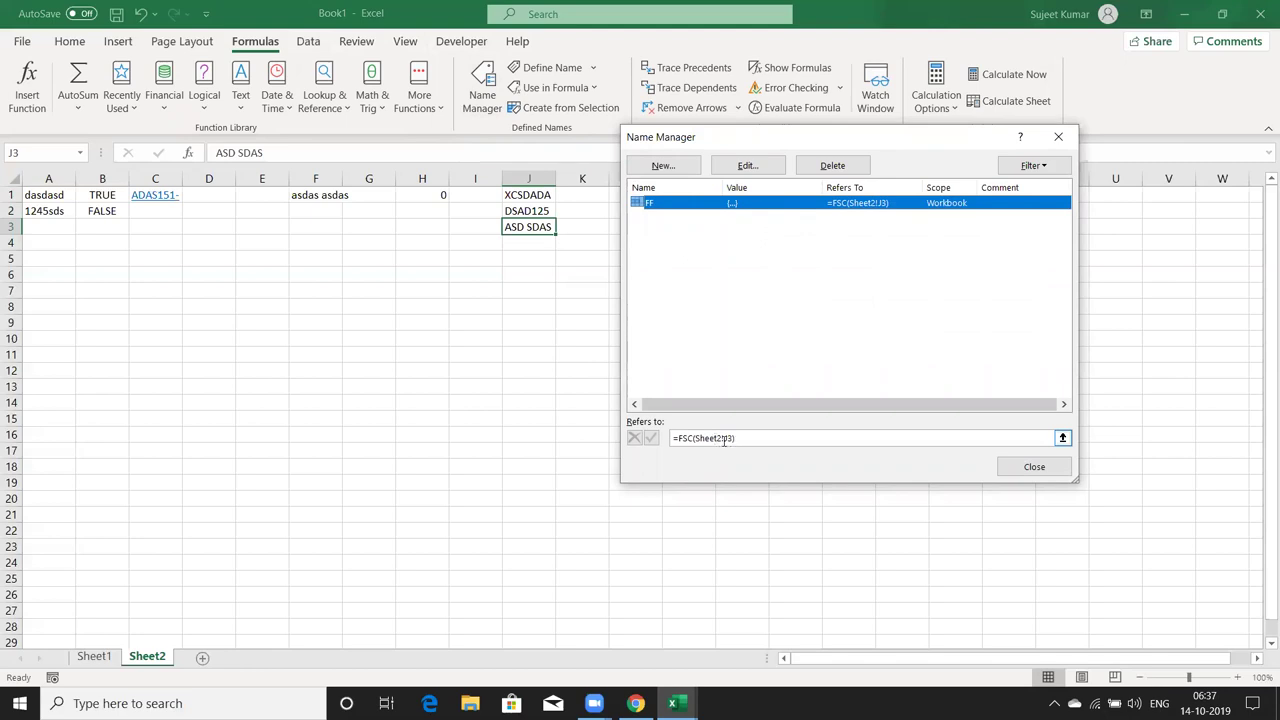
{"action": "left_click", "coordinate": [724, 440]}
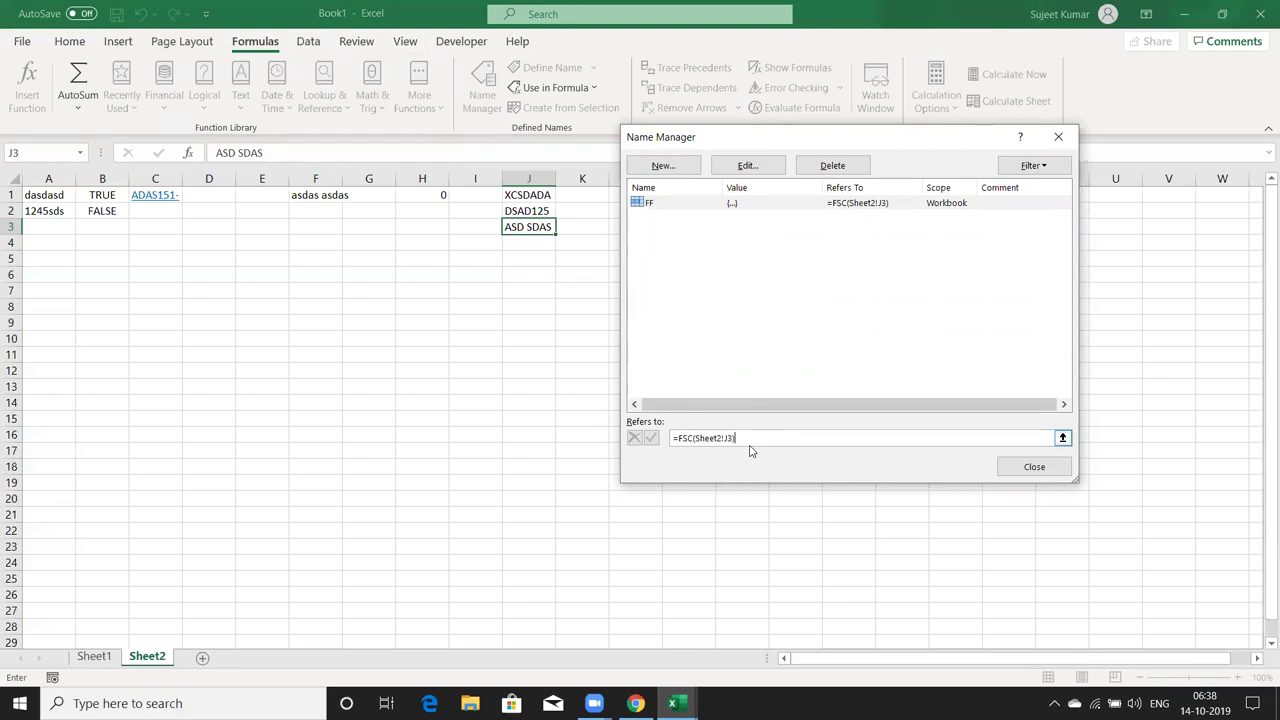
{"action": "double_click", "coordinate": [714, 440]}
{"action": "left_click", "coordinate": [714, 441]}
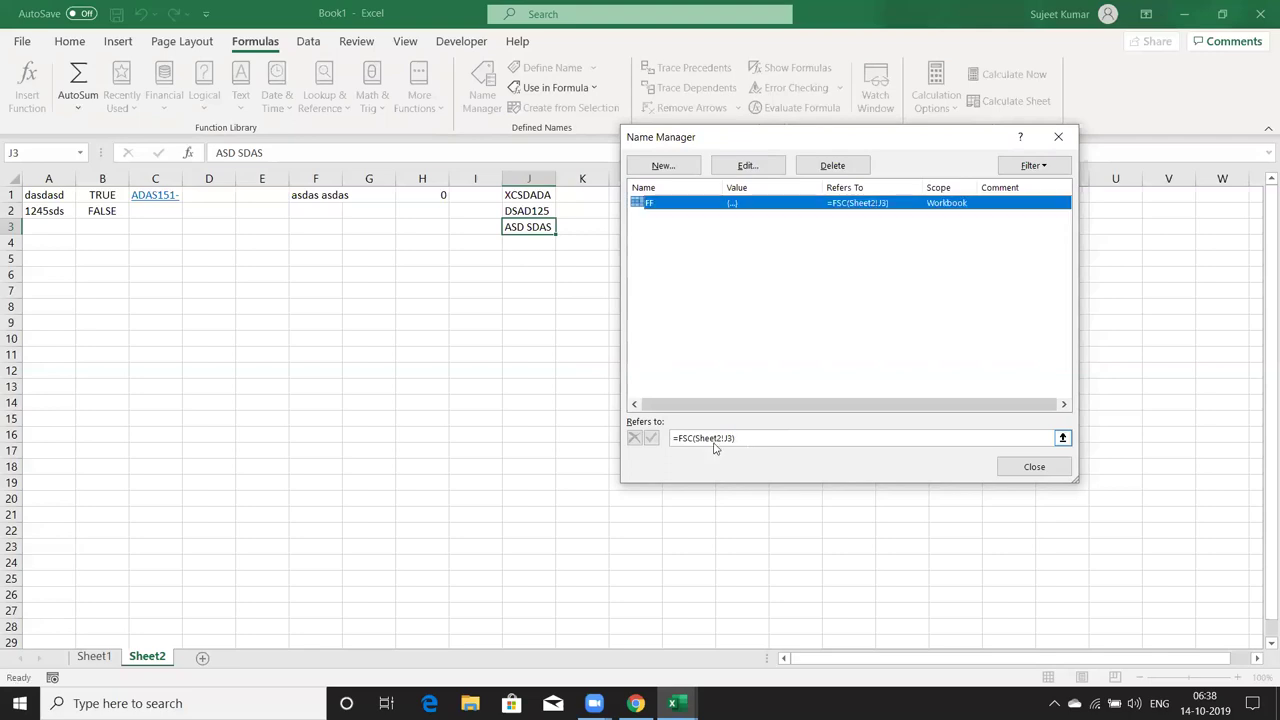
{"action": "key", "text": "Escape"}
Enter the formula =FSC(J1) in cell K1.
{"action": "left_click", "coordinate": [576, 195]}
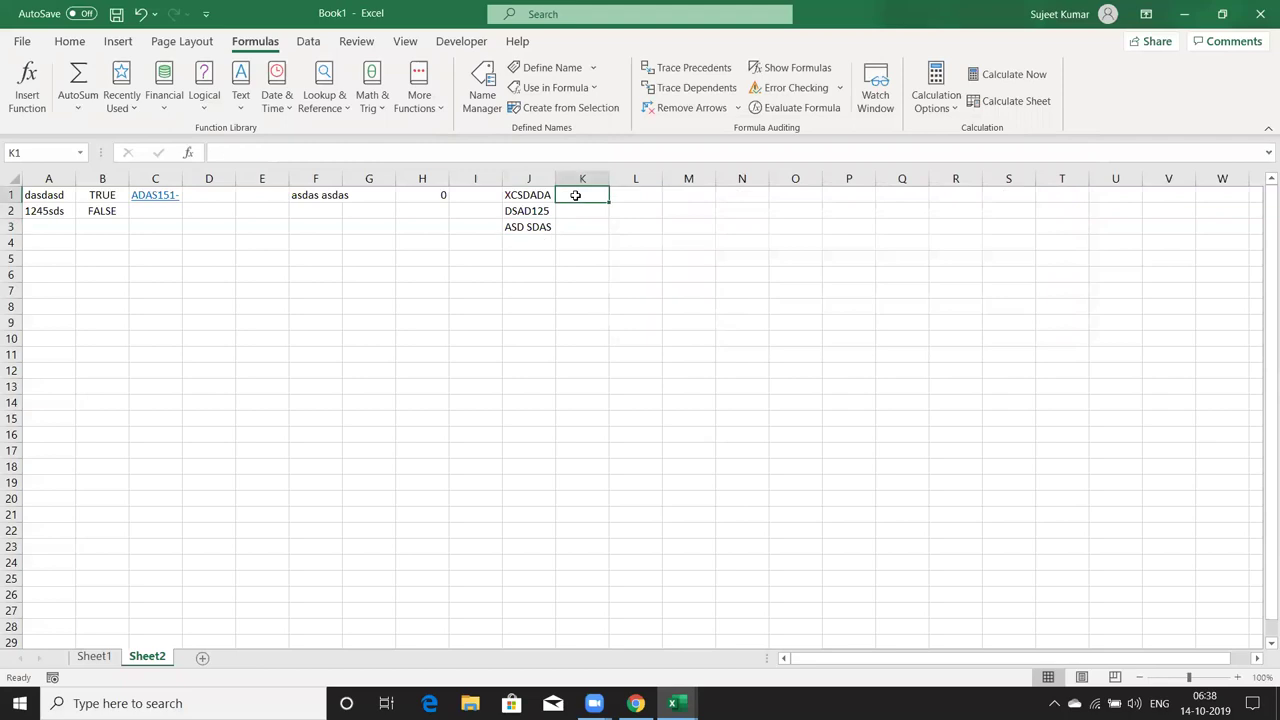
{"action": "key", "text": "Left"}
{"action": "key", "text": "shift+Down"}
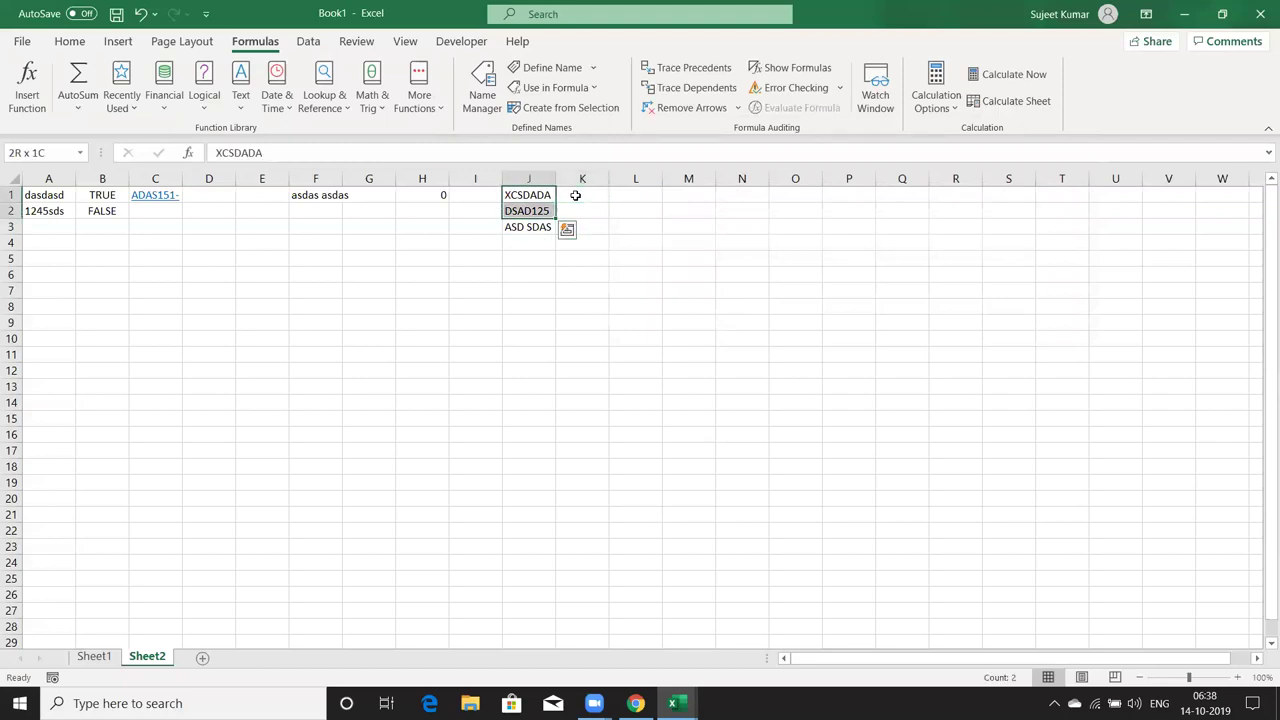
{"action": "key", "text": "shift+Down"}
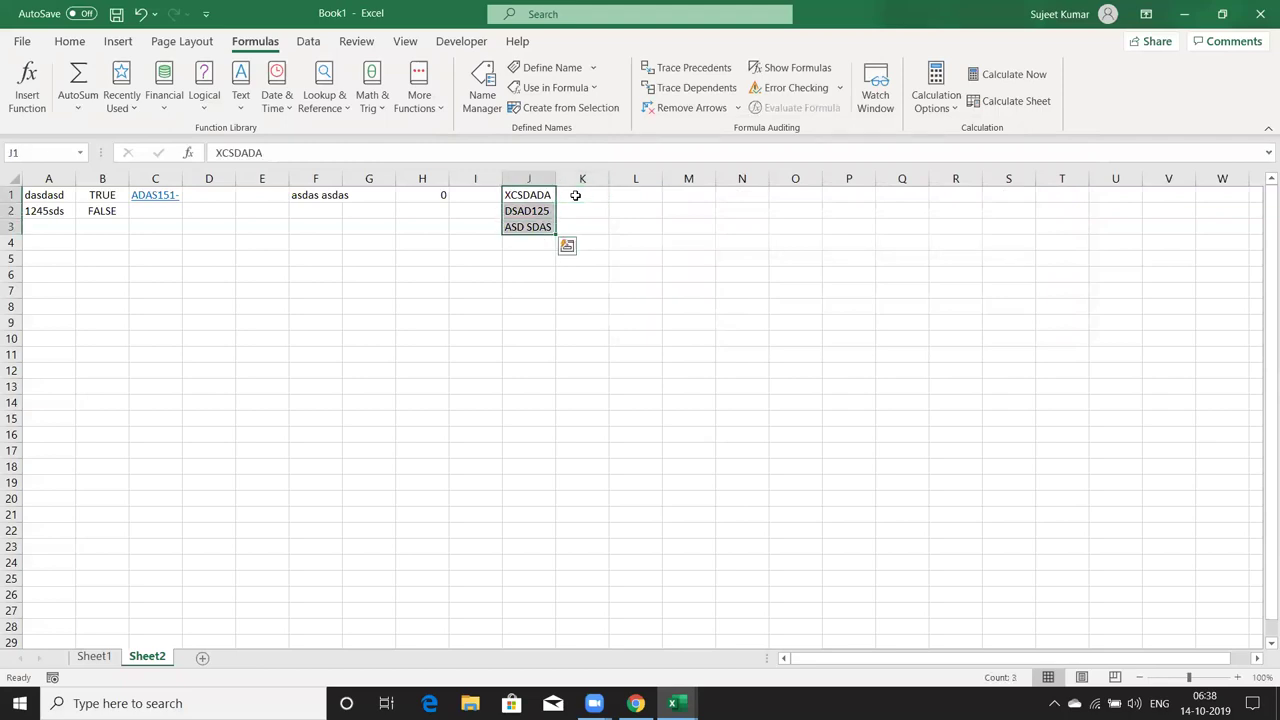
{"action": "left_click", "coordinate": [576, 195]}
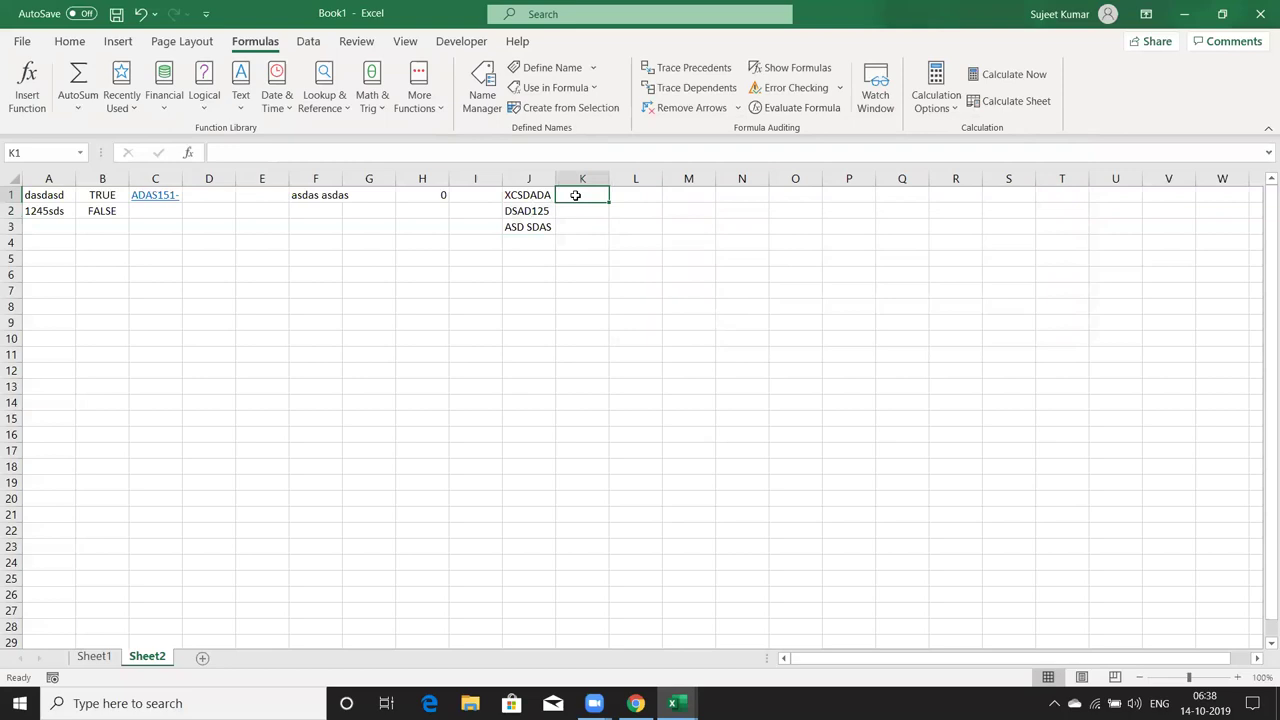
{"action": "type", "text": "=FD"}
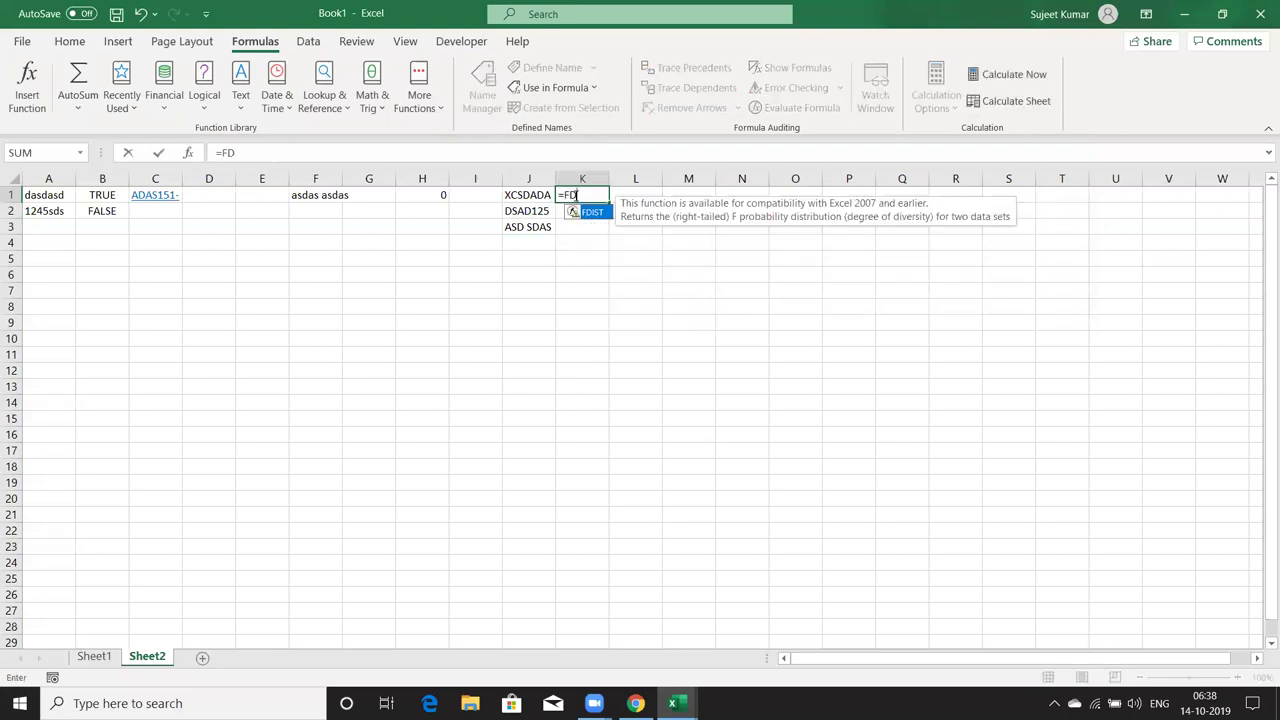
{"action": "key", "text": "BackSpace"}
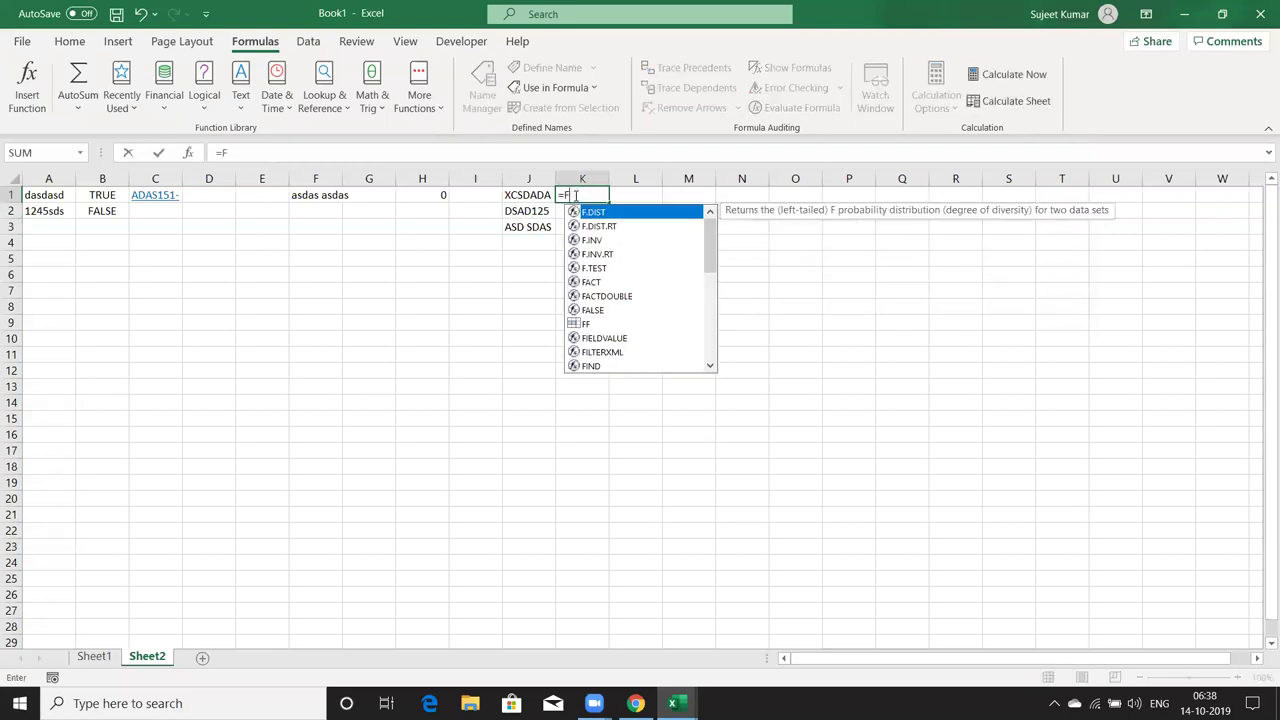
{"action": "type", "text": "SC("}
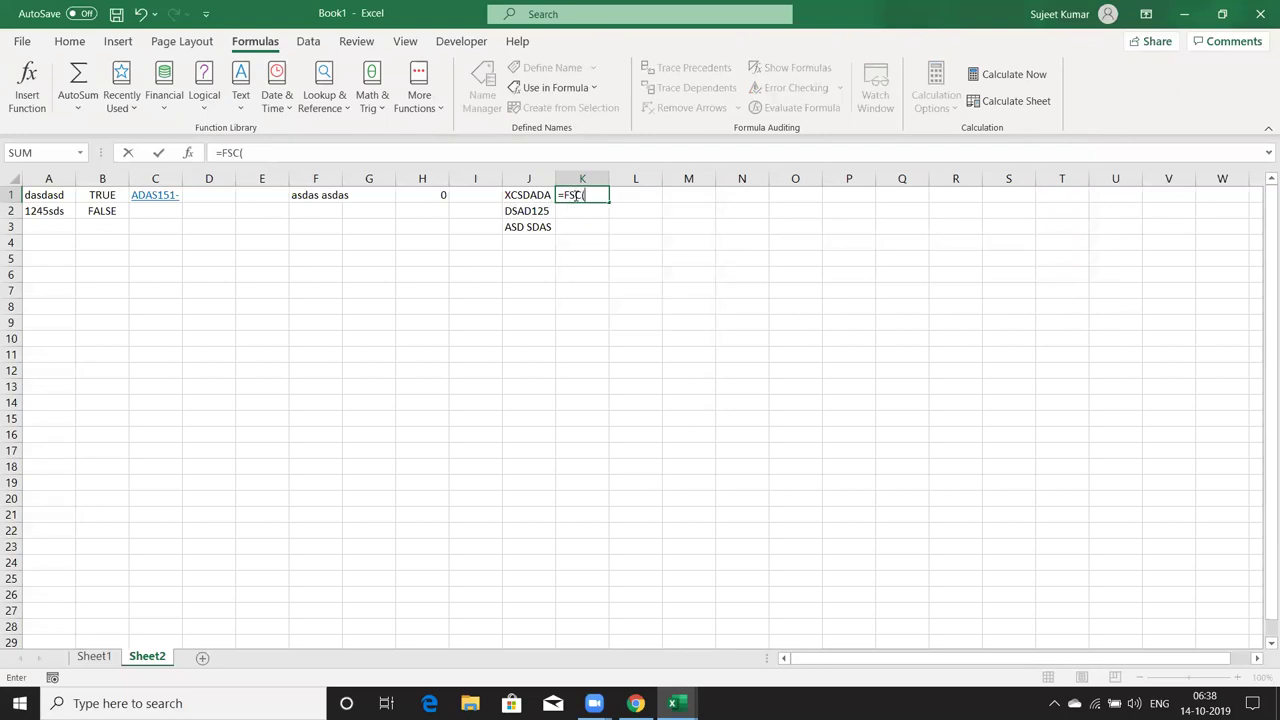
{"action": "key", "text": "Left"}
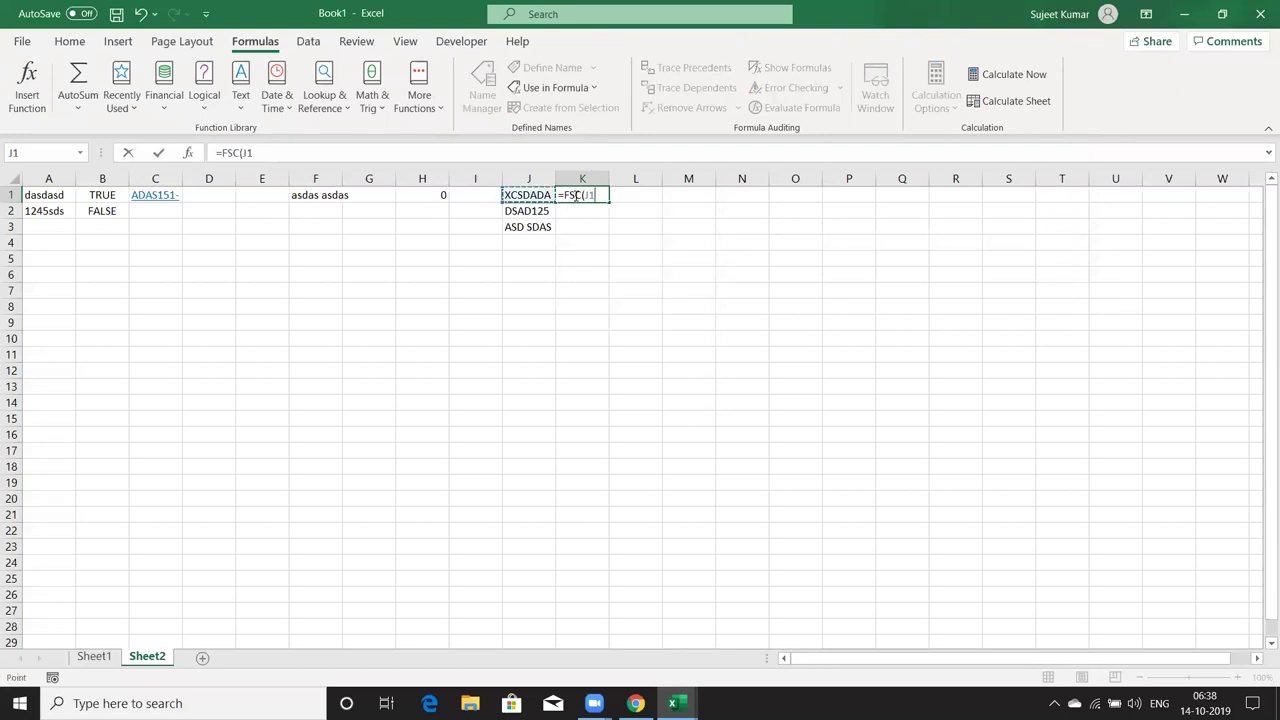
{"action": "key", "text": "Return"}
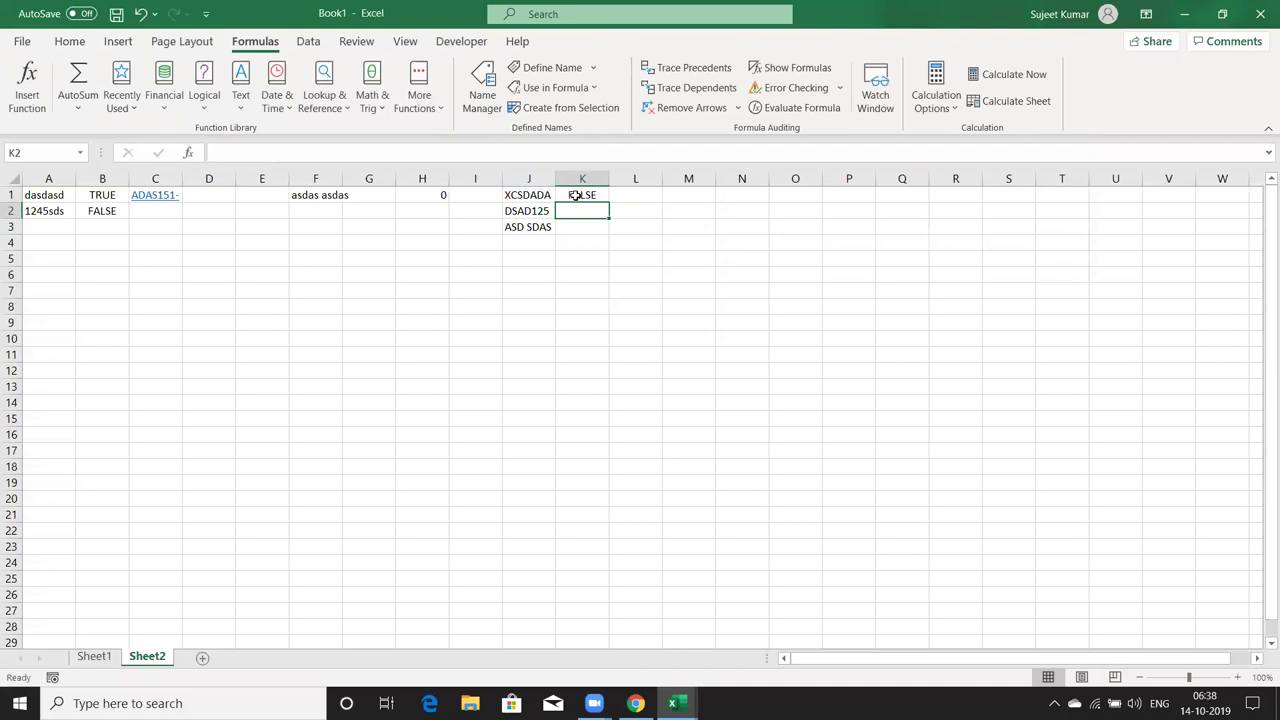
Fill K1's formula down to K28, showing TRUE only beside ASD SDAS.
{"action": "left_click", "coordinate": [575, 195]}
{"action": "key", "text": "shift+Down"}
{"action": "key", "text": "shift+Down"}
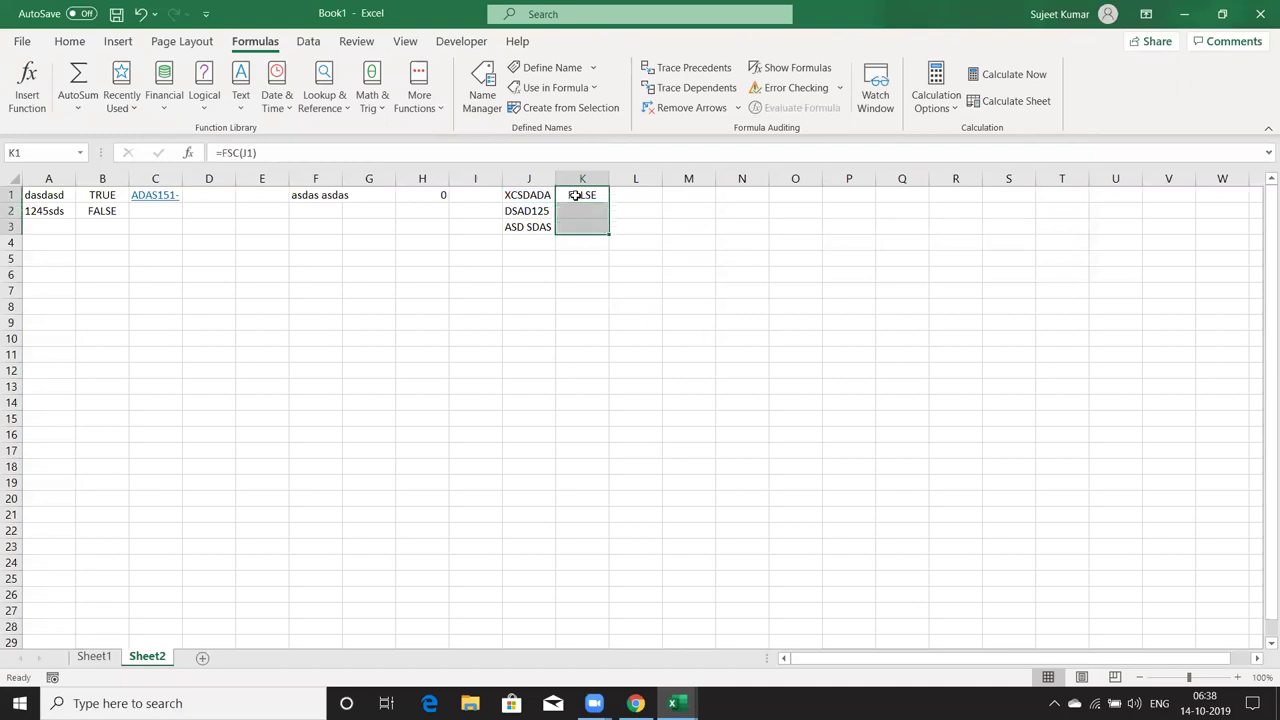
{"action": "key", "text": "Down"}
{"action": "left_click", "coordinate": [575, 195]}
{"action": "key", "text": "shift+Down"}
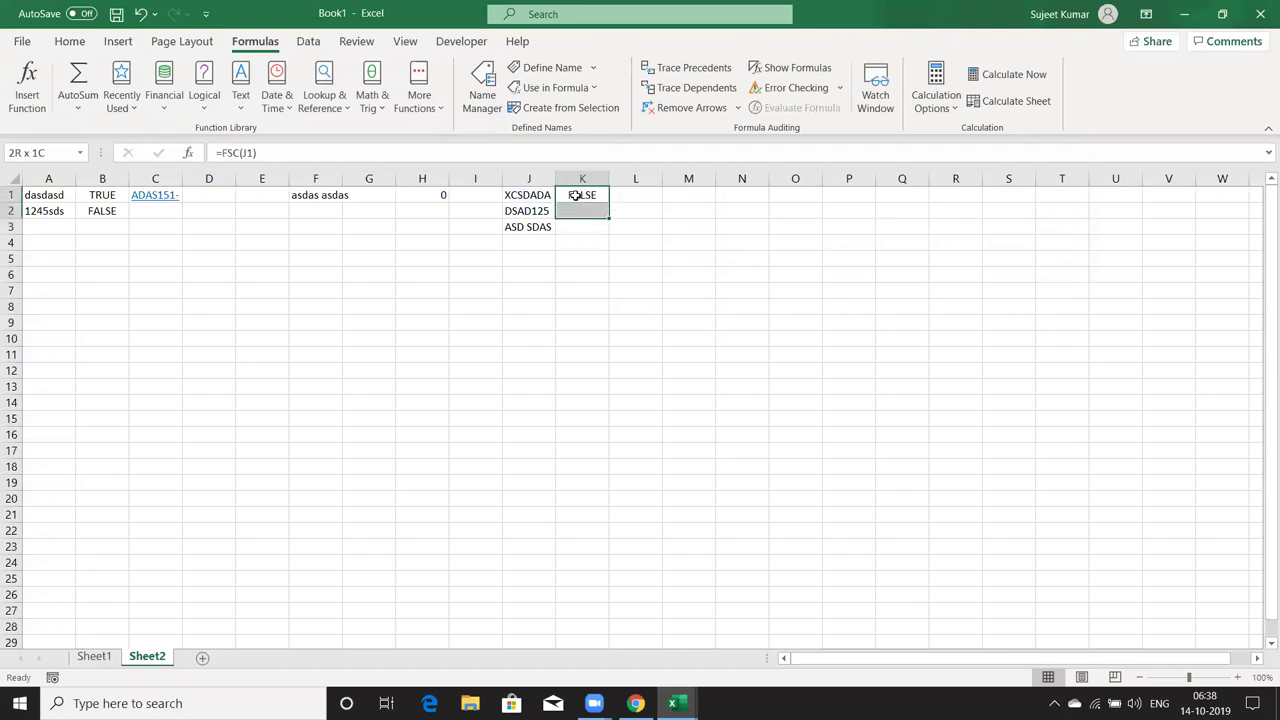
{"action": "key", "text": "shift+Down"}
{"action": "key", "text": "shift+Down"}
{"action": "key", "text": "shift+Down"}
{"action": "key", "text": "shift+Down"}
{"action": "key", "text": "shift+Down"}
{"action": "key", "text": "shift+Down"}
{"action": "key", "text": "shift+Down"}
{"action": "key", "text": "shift+Down"}
{"action": "key", "text": "shift+Down"}
{"action": "key", "text": "ctrl+d"}
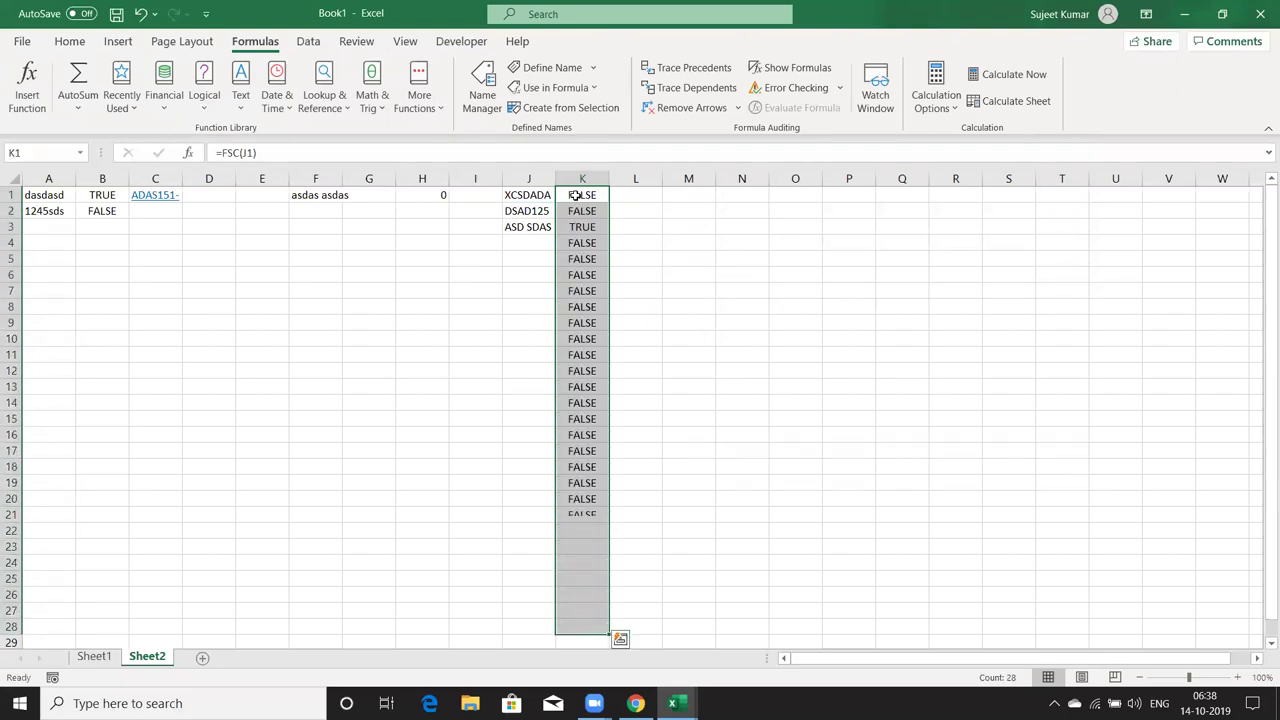
{"action": "left_click", "coordinate": [575, 195]}
{"action": "key", "text": "Left"}
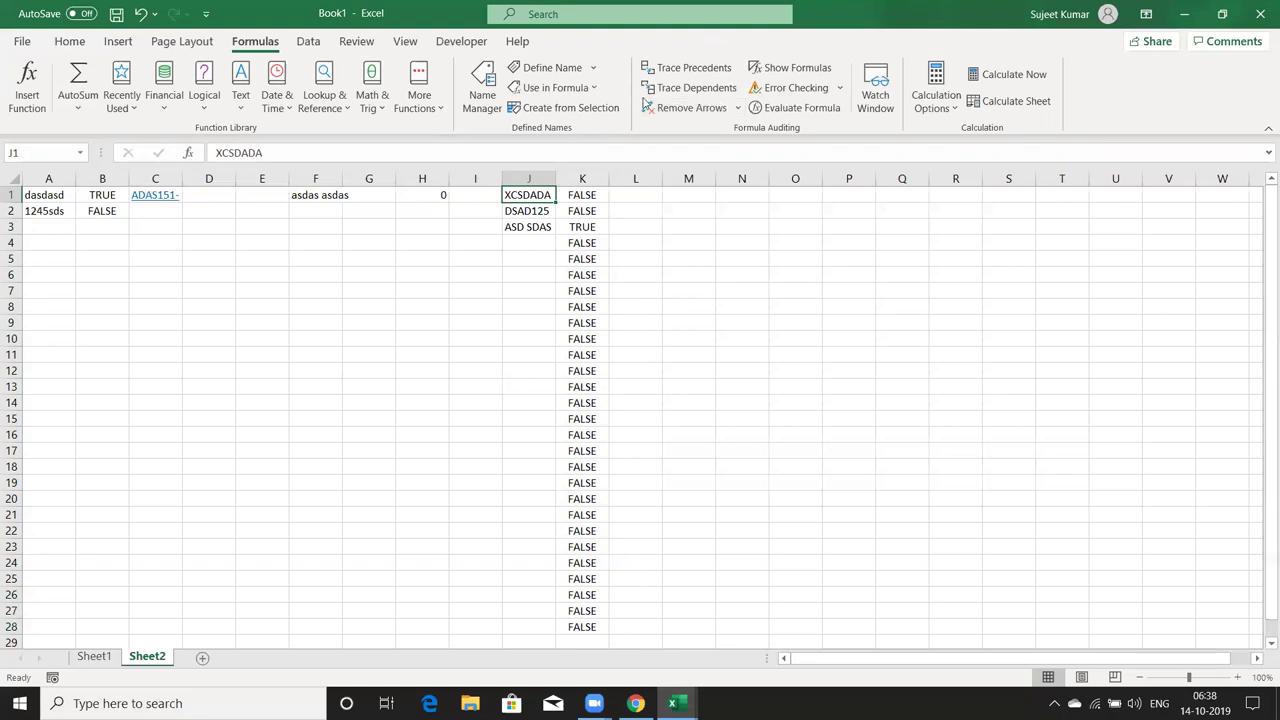
Replace J1's custom validation formula =FF=FALSE with =K1=FALSE and apply it.
{"action": "left_click", "coordinate": [303, 44]}
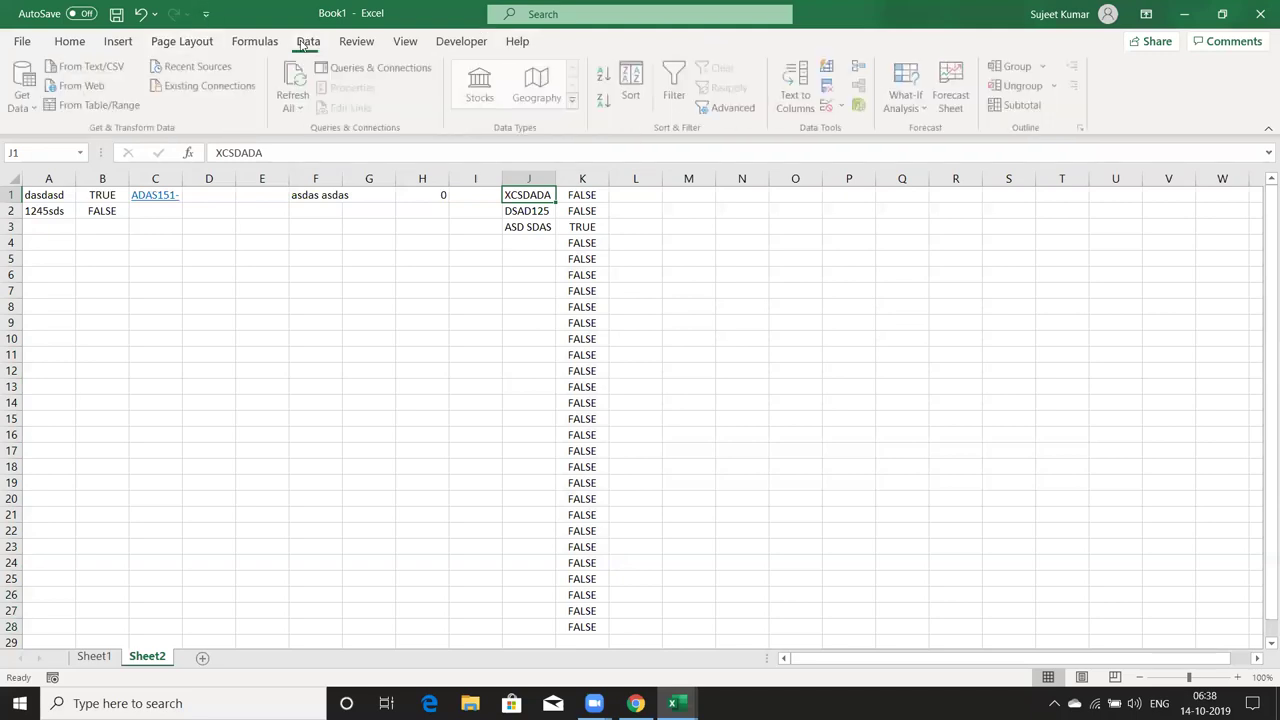
{"action": "left_click", "coordinate": [829, 107]}
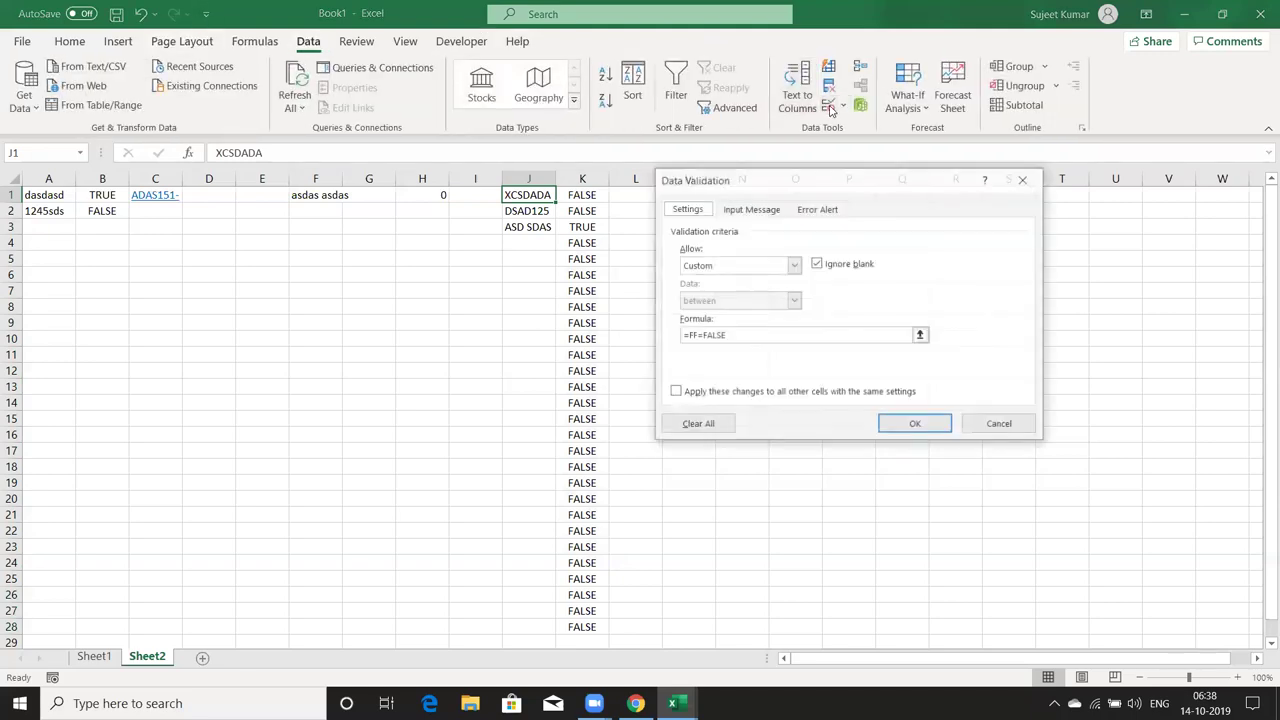
{"action": "left_click", "coordinate": [737, 336]}
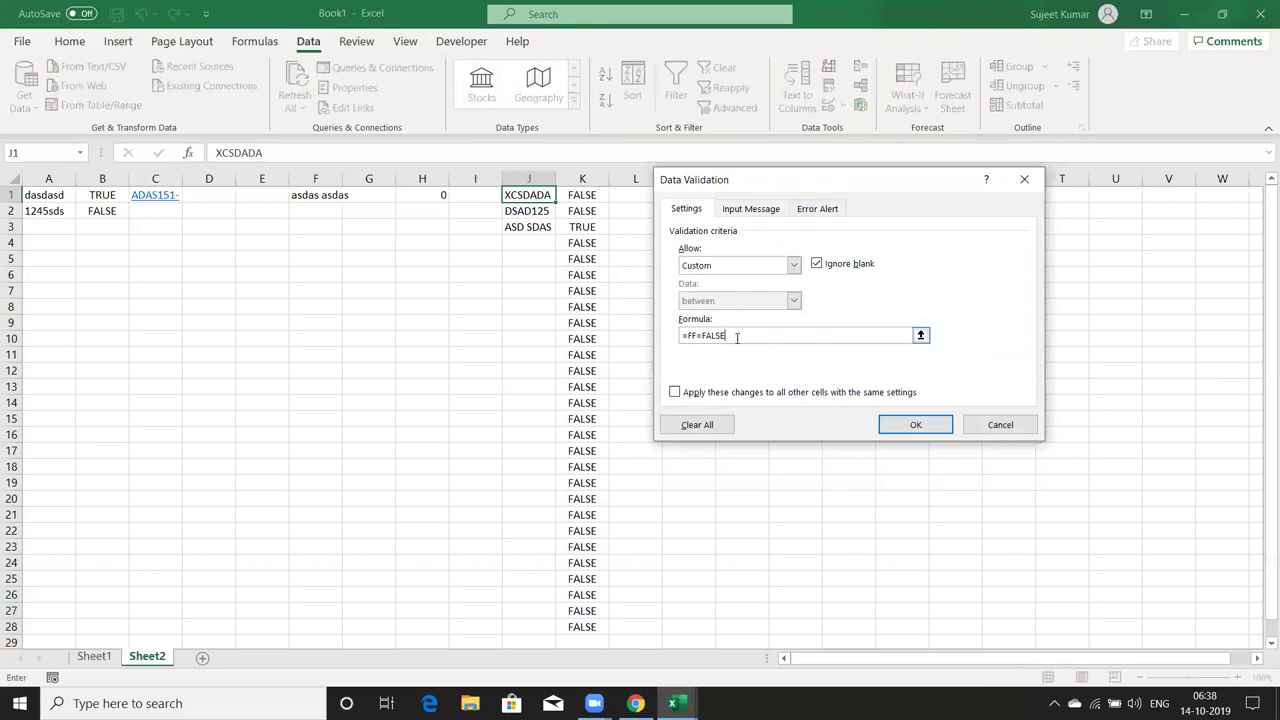
{"action": "key", "text": "BackSpace"}
{"action": "key", "text": "BackSpace"}
{"action": "key", "text": "BackSpace"}
{"action": "key", "text": "BackSpace"}
{"action": "key", "text": "BackSpace"}
{"action": "key", "text": "BackSpace"}
{"action": "key", "text": "BackSpace"}
{"action": "key", "text": "BackSpace"}
{"action": "left_click", "coordinate": [582, 195]}
{"action": "type", "text": "=FALSE"}
{"action": "left_click", "coordinate": [882, 425]}
Copy cell J1 and select J2 through J27 as the paste target.
{"action": "key", "text": "ctrl+c"}
{"action": "key", "text": "Down"}
{"action": "key", "text": "shift+Down"}
{"action": "key", "text": "shift+Down"}
{"action": "key", "text": "shift+Down"}
{"action": "key", "text": "shift+Down"}
{"action": "key", "text": "shift+Down"}
{"action": "key", "text": "shift+Down"}
{"action": "key", "text": "shift+Down"}
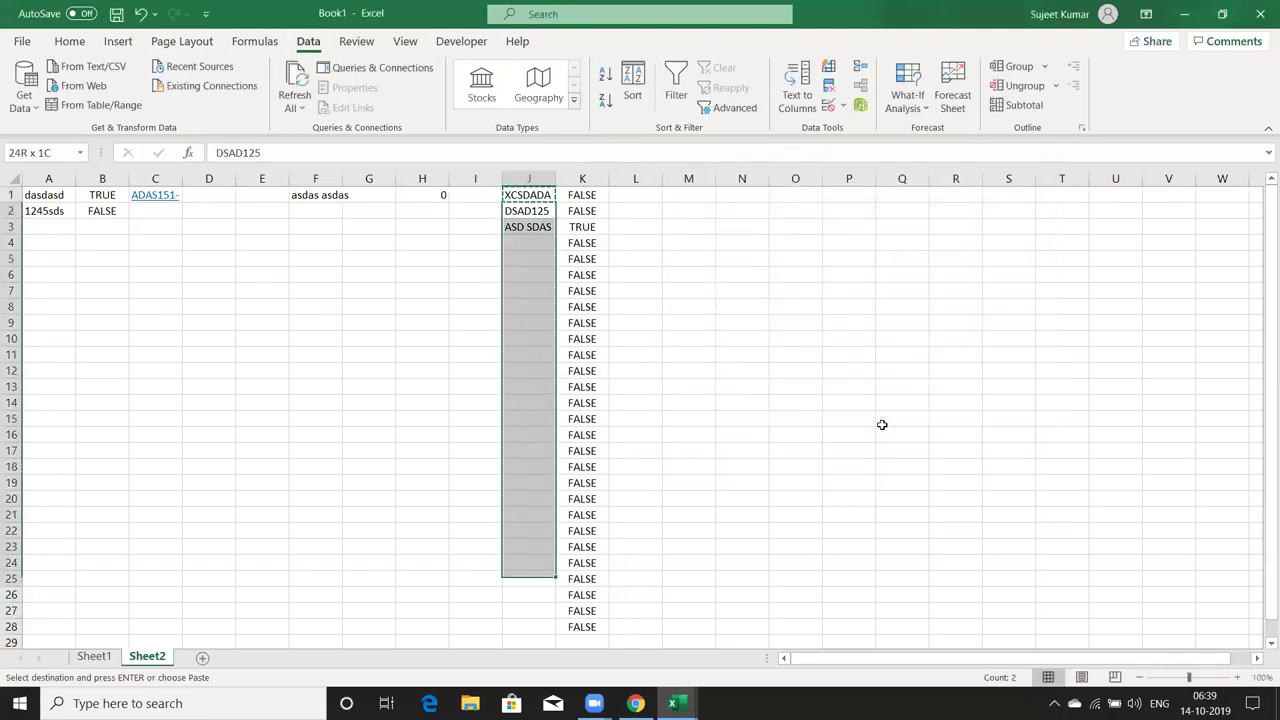
{"action": "key", "text": "shift+Down"}
{"action": "key", "text": "shift+Down"}
{"action": "key", "text": "shift+Down"}
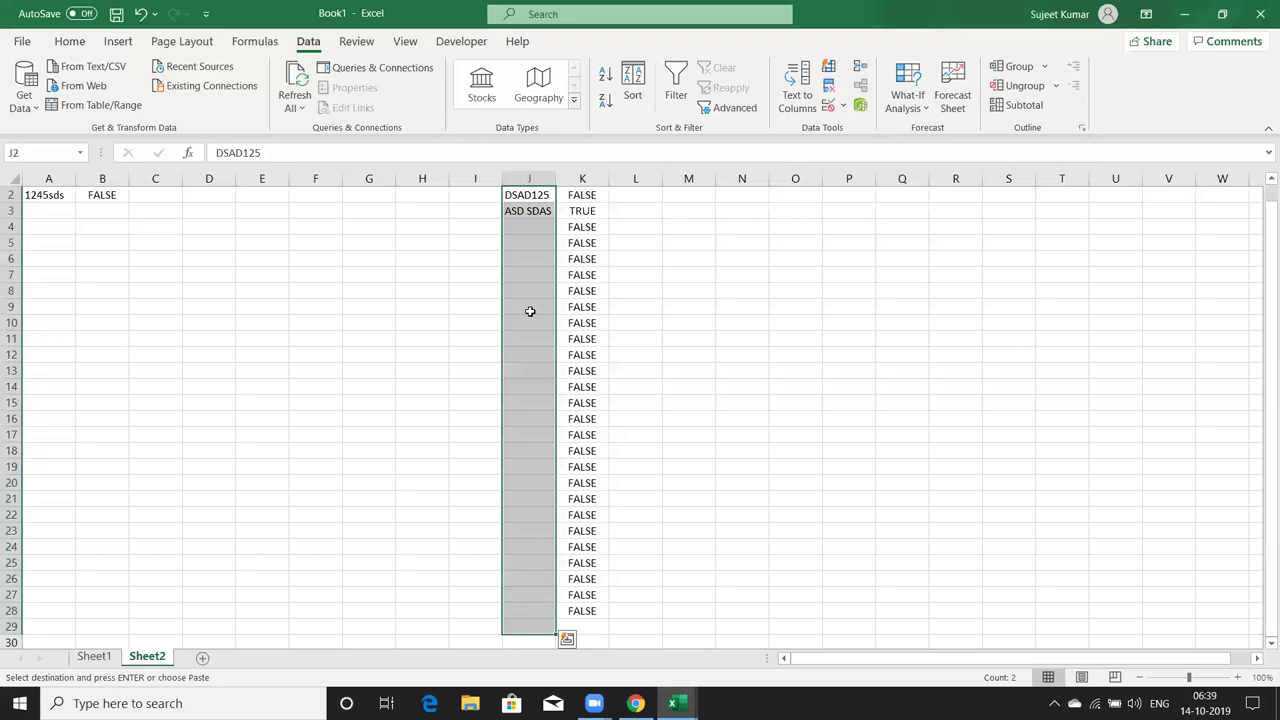
{"action": "left_click", "coordinate": [530, 311]}
{"action": "left_click", "coordinate": [530, 211]}
{"action": "left_click_drag", "start_coordinate": [530, 211], "coordinate": [530, 211]}
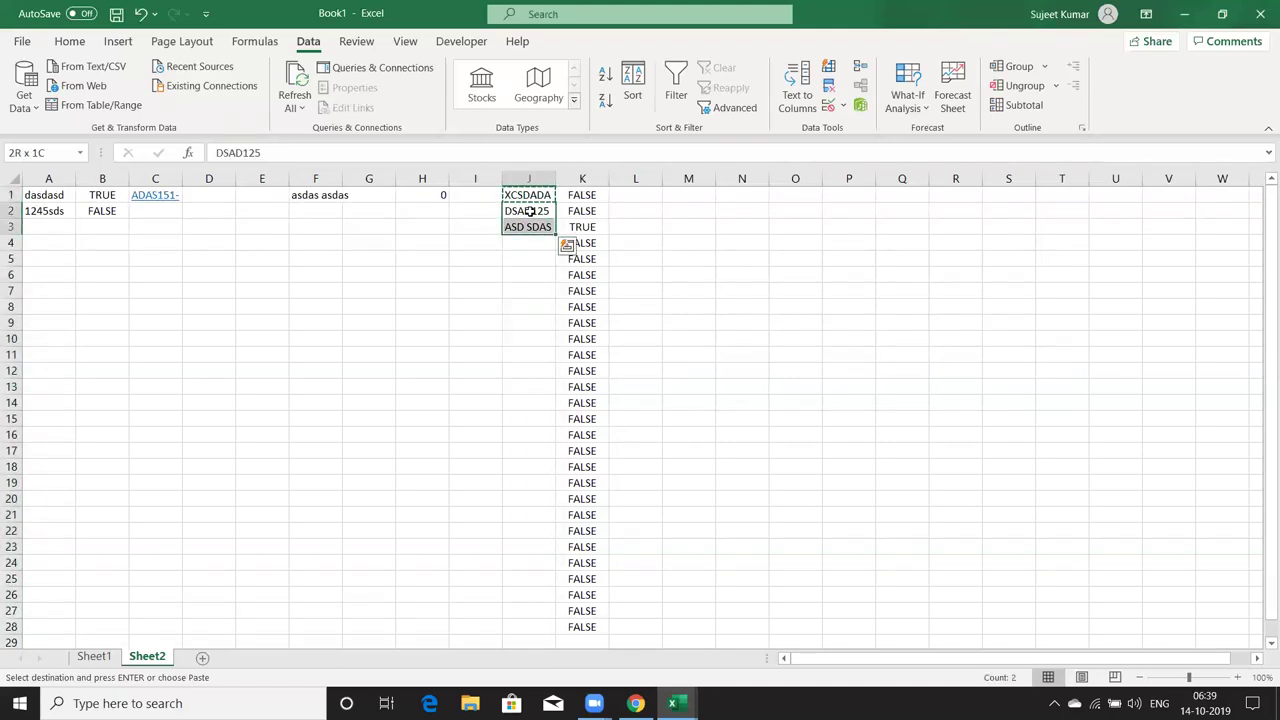
{"action": "key", "text": "shift+Down"}
{"action": "key", "text": "shift+Down"}
{"action": "key", "text": "shift+Down"}
{"action": "key", "text": "shift+Down"}
{"action": "key", "text": "shift+Down"}
{"action": "key", "text": "shift+Down"}
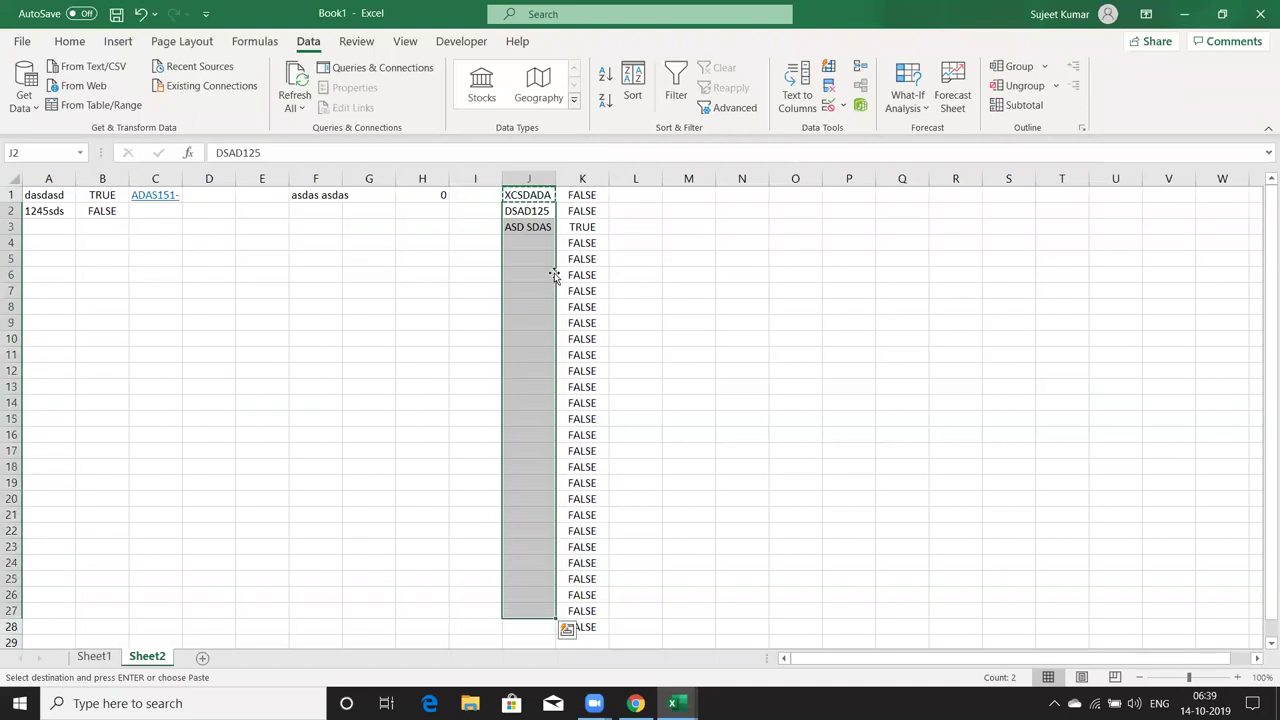
Paste Special only the Validation rule into J2:J27, then clear the copy marquee.
{"action": "right_click", "coordinate": [533, 276]}
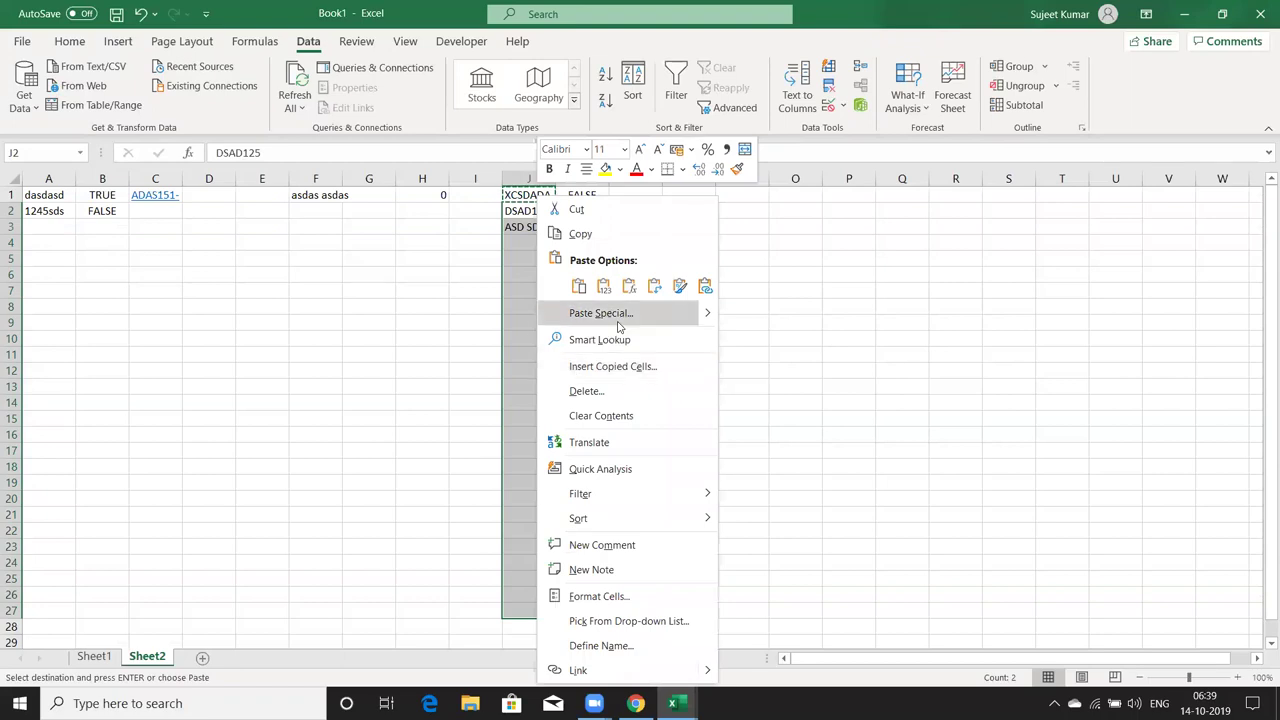
{"action": "left_click", "coordinate": [601, 313]}
{"action": "left_click", "coordinate": [484, 306]}
{"action": "left_click", "coordinate": [648, 435]}
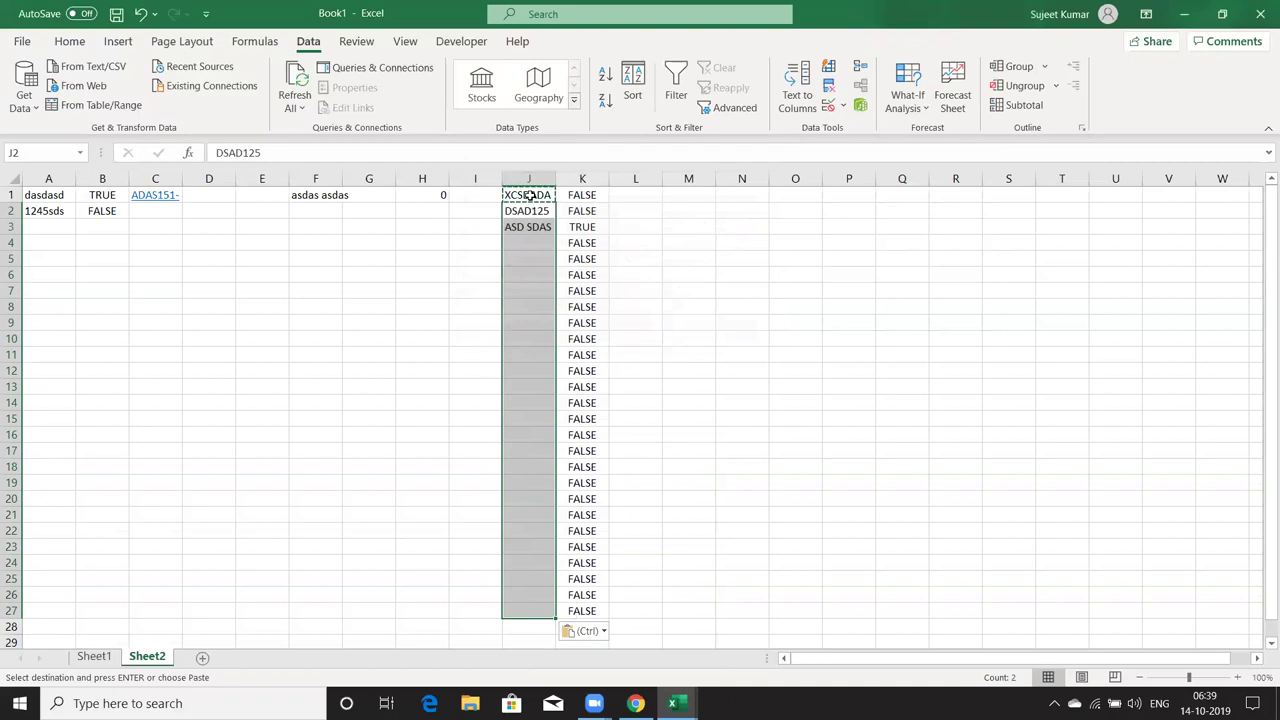
{"action": "key", "text": "Escape"}
In J4, confirm 'DA DA' is rejected and 'FDSF' is accepted.
{"action": "left_click", "coordinate": [523, 243]}
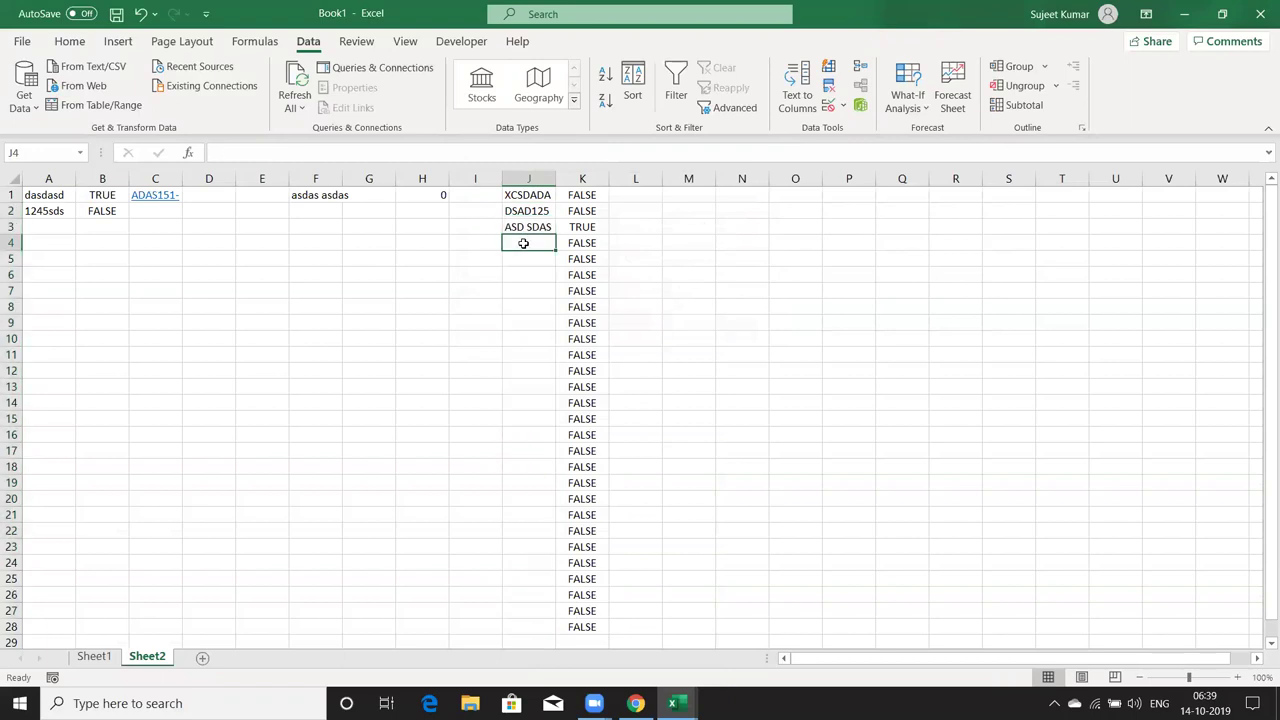
{"action": "type", "text": "DA"}
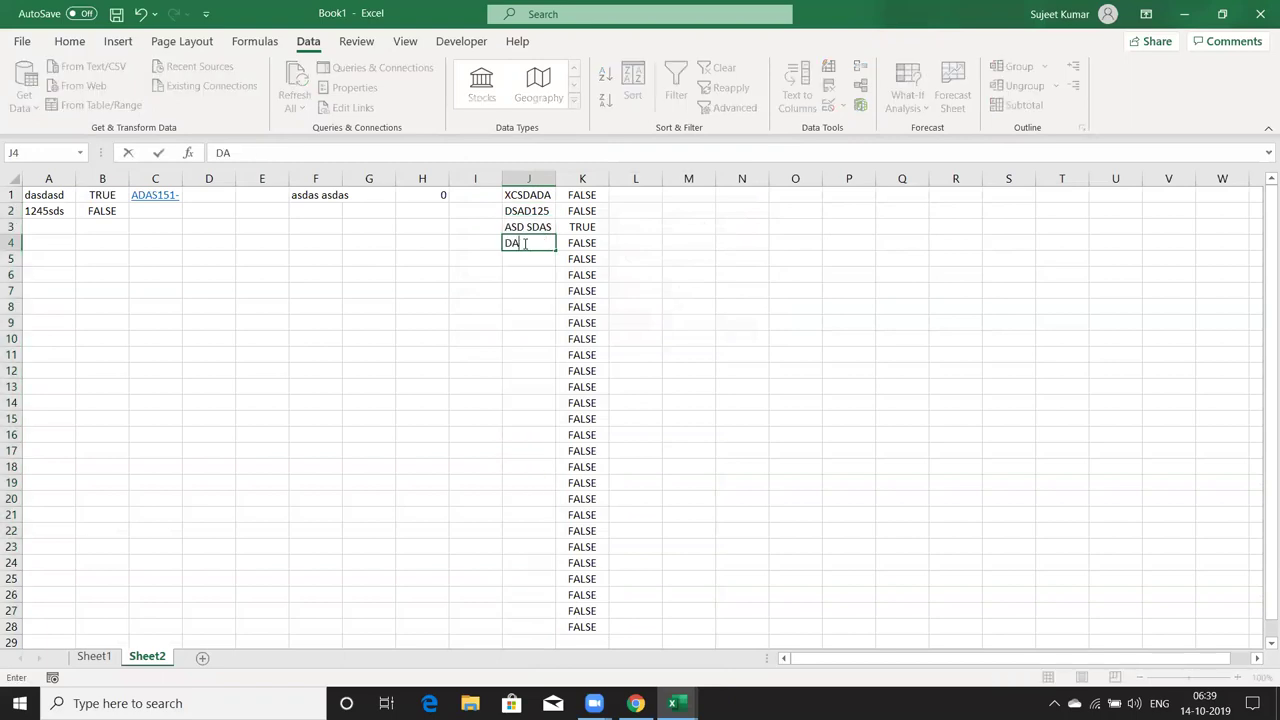
{"action": "type", "text": " DA"}
{"action": "key", "text": "Return"}
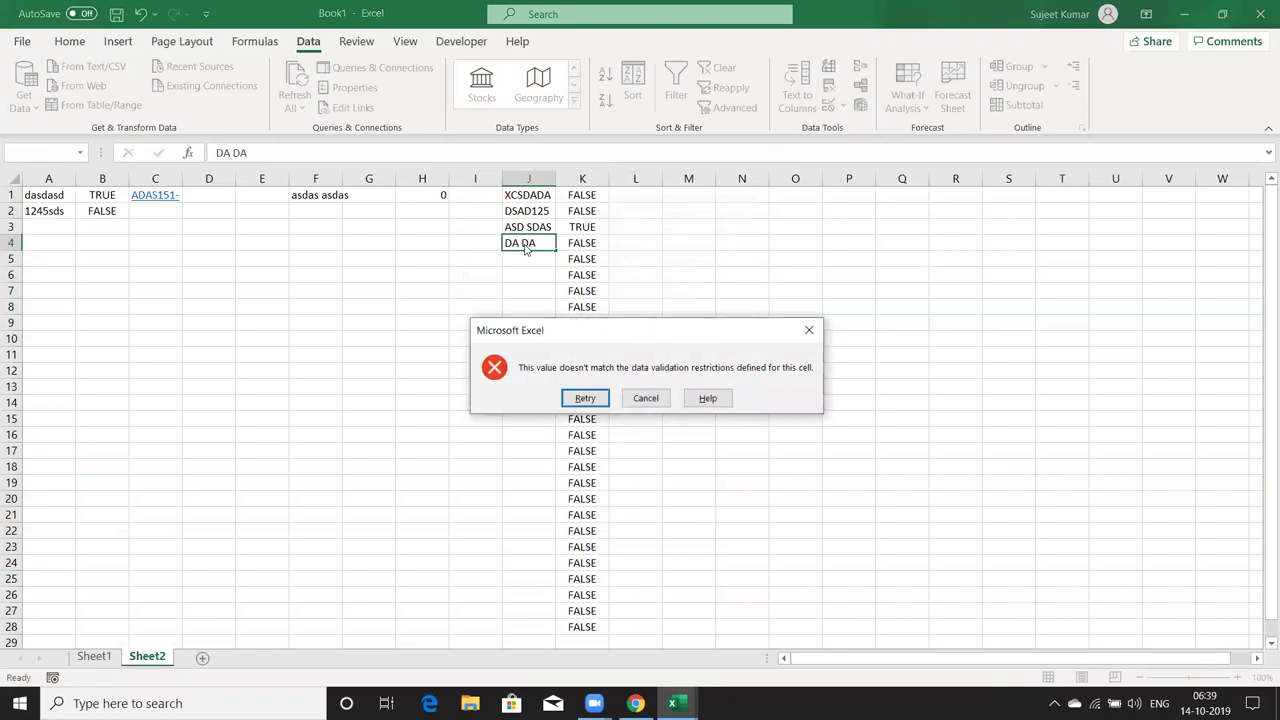
{"action": "key", "text": "Escape"}
{"action": "type", "text": "FDSF"}
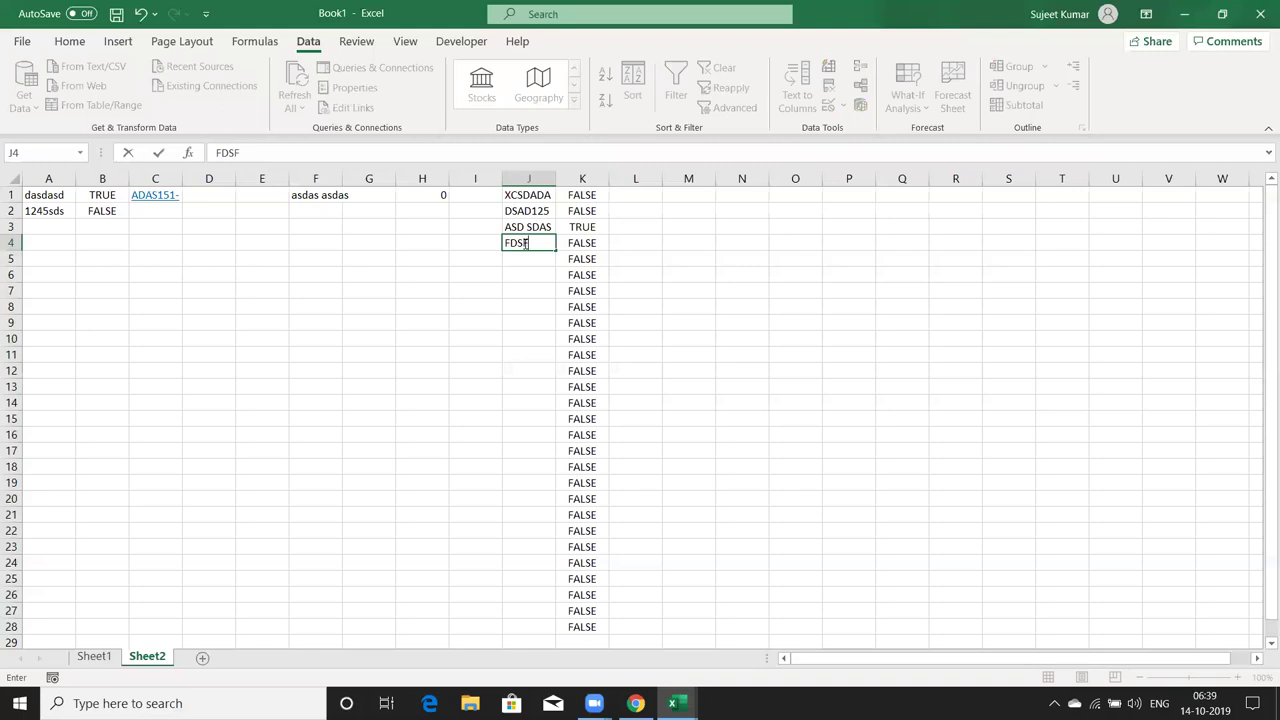
{"action": "key", "text": "Return"}
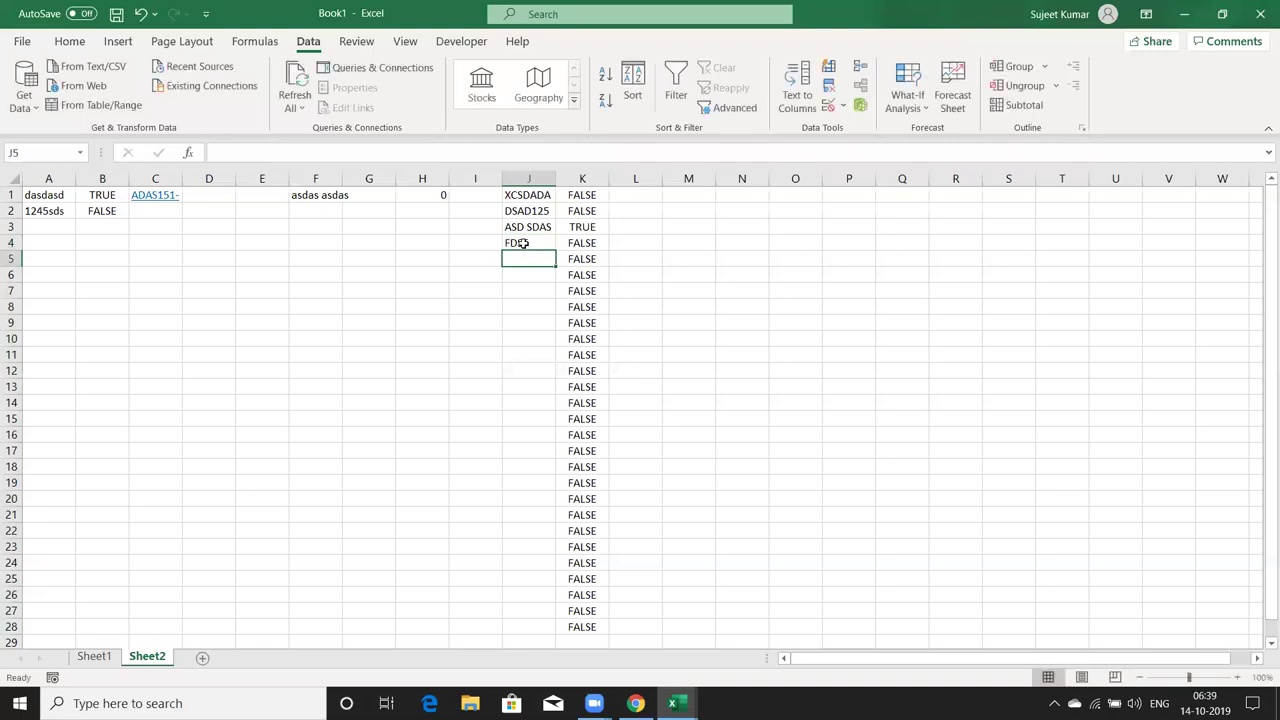
Confirm 'FDS@SDFSD' is rejected in J5, then review column K and J3's 'ASD SDAS'.
{"action": "type", "text": "FDSF"}
{"action": "key", "text": "BackSpace"}
{"action": "type", "text": "@"}
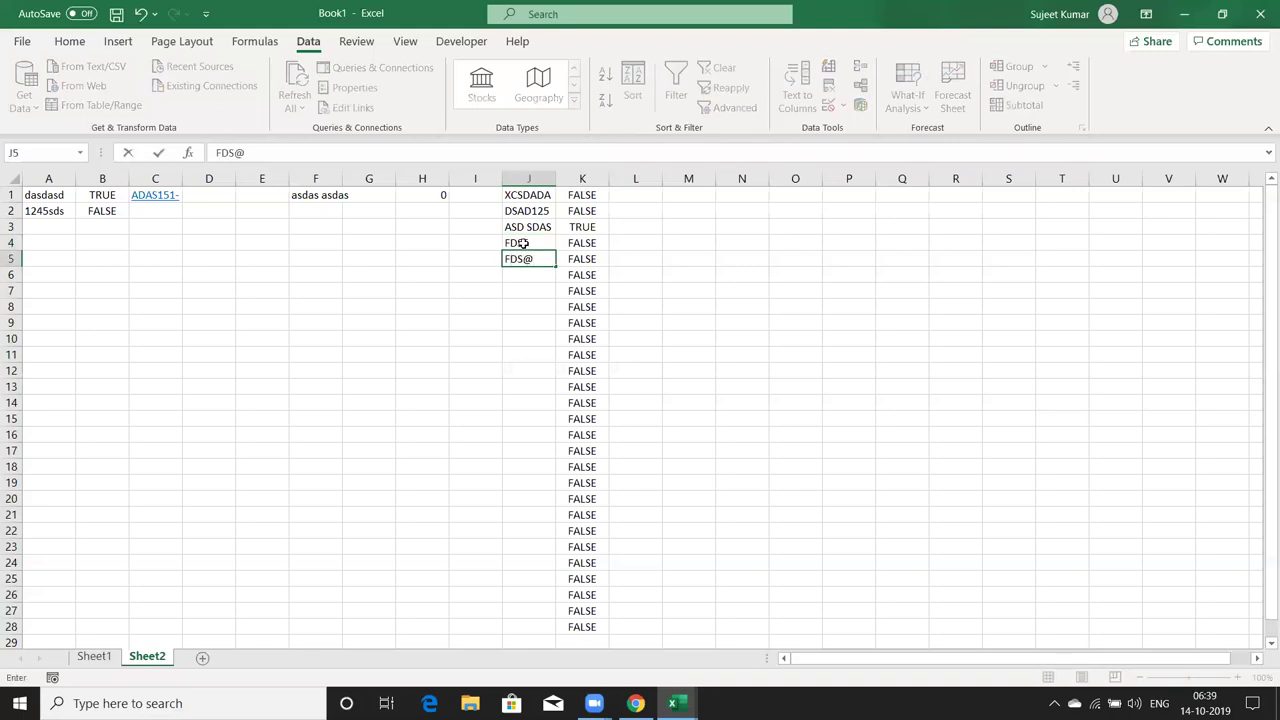
{"action": "type", "text": "SDFSD"}
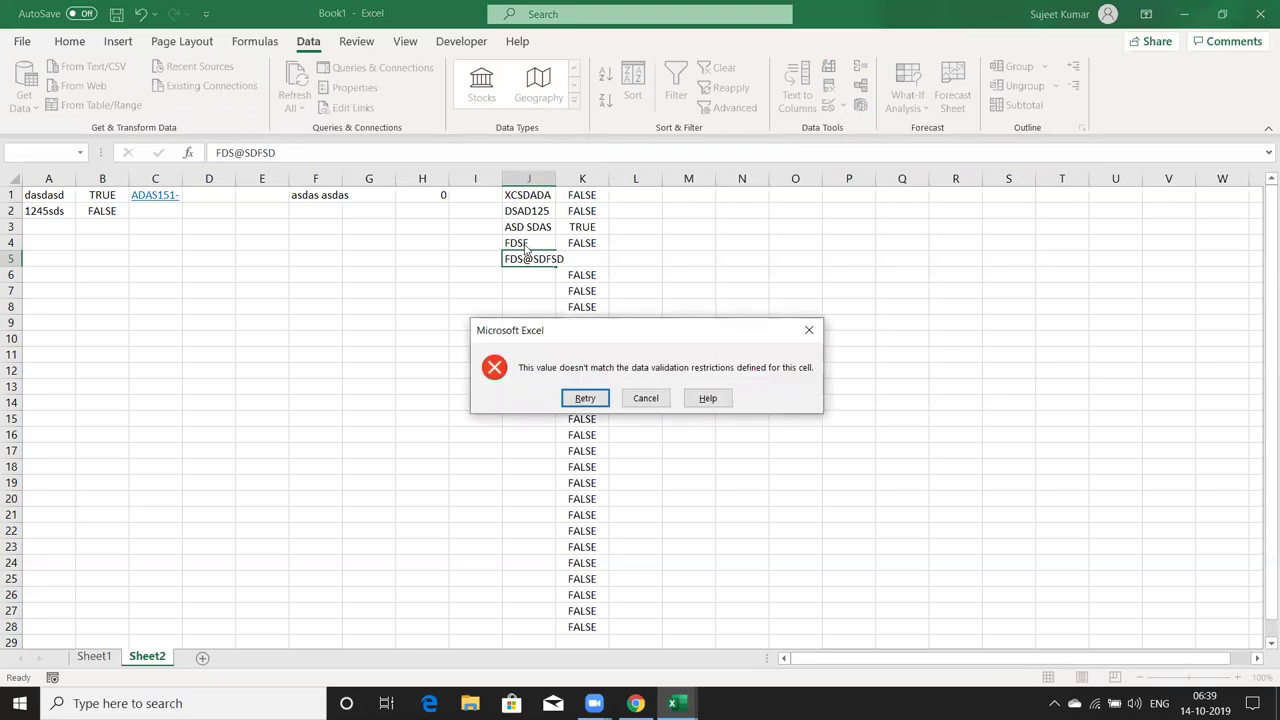
{"action": "key", "text": "Escape"}
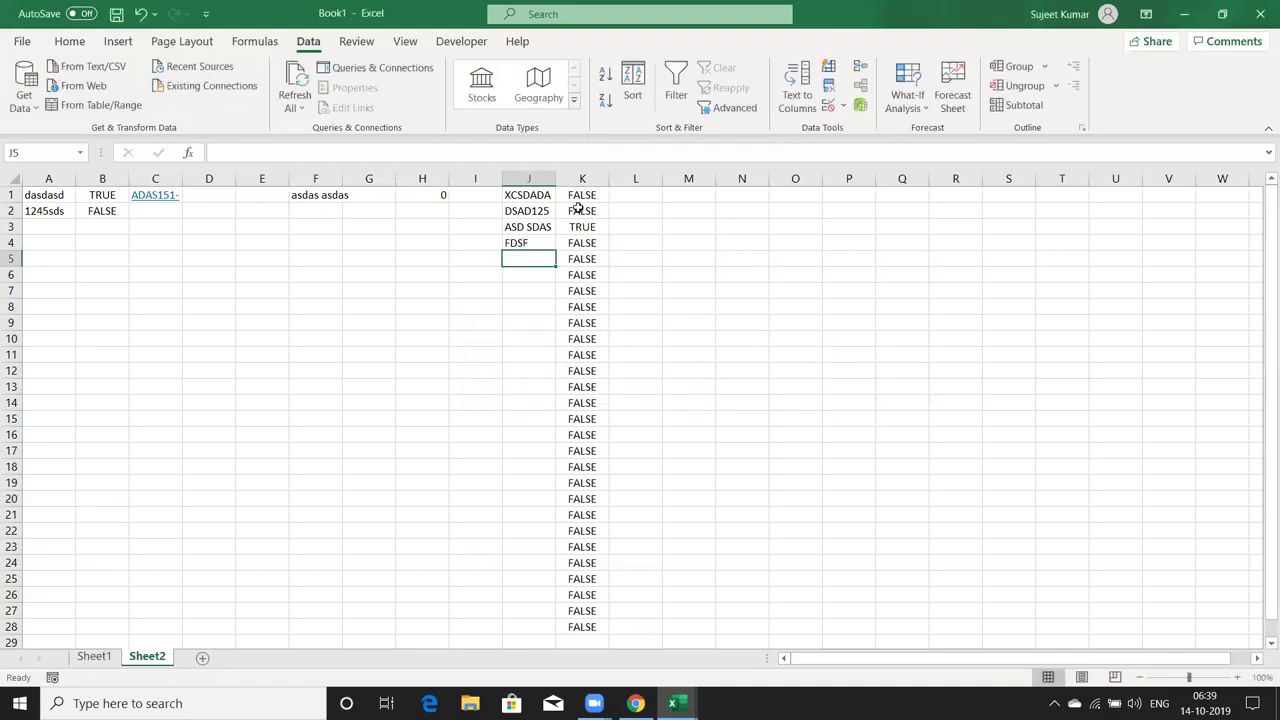
{"action": "left_click", "coordinate": [584, 178]}
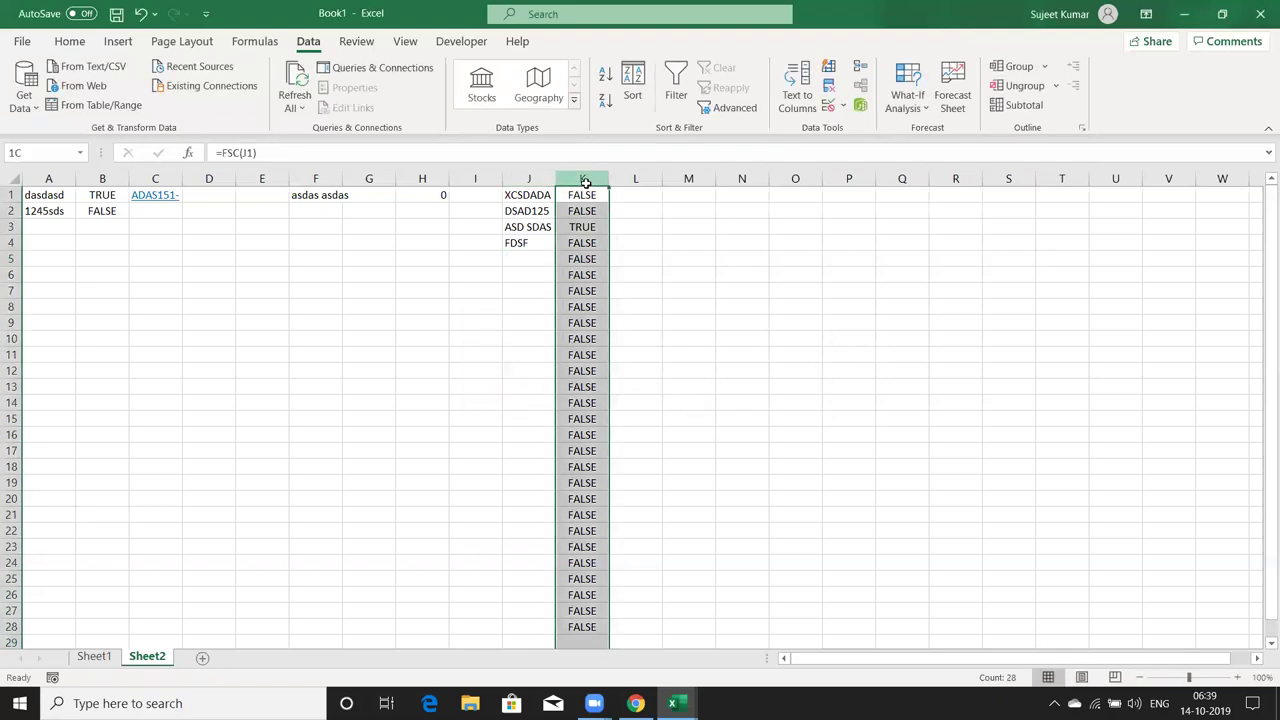
{"action": "left_click", "coordinate": [512, 225]}
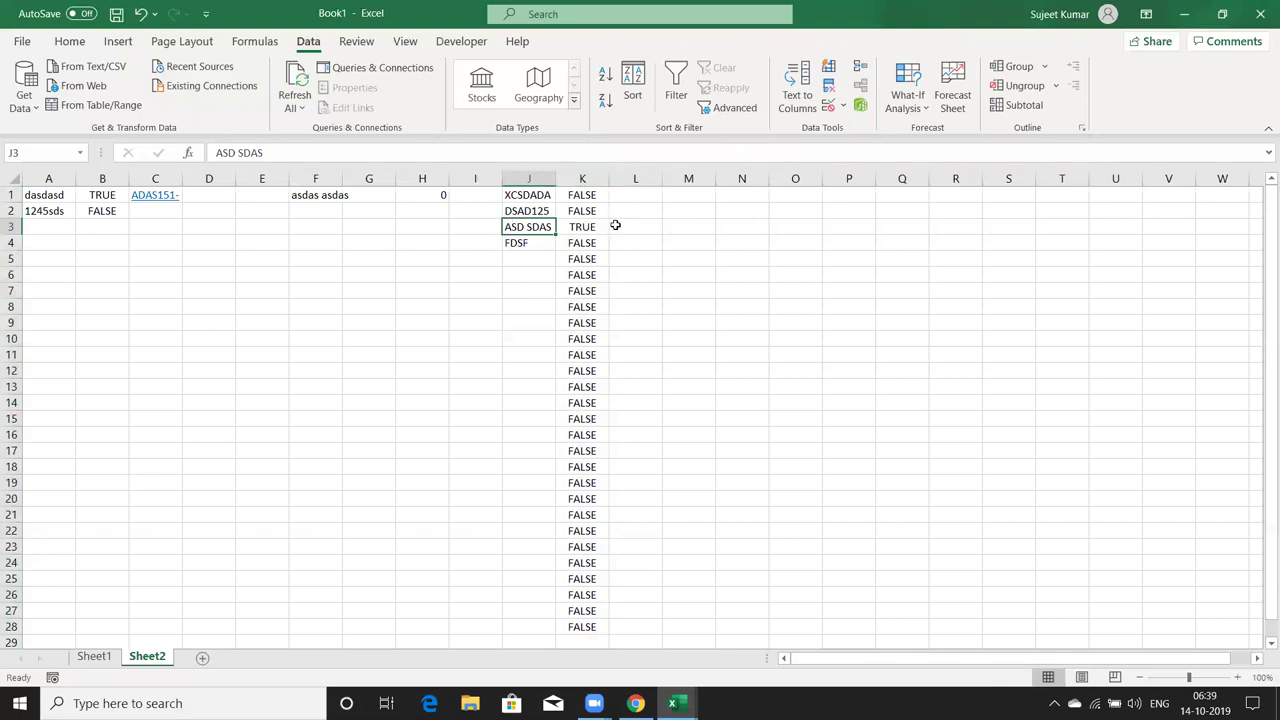
{"action": "key", "text": "alt+Tab"}
{"action": "key", "text": "alt+Tab"}
Bring up the VBA editor, look over the FSC function's declarations, then show the desktop.
{"action": "key", "text": "Tab"}
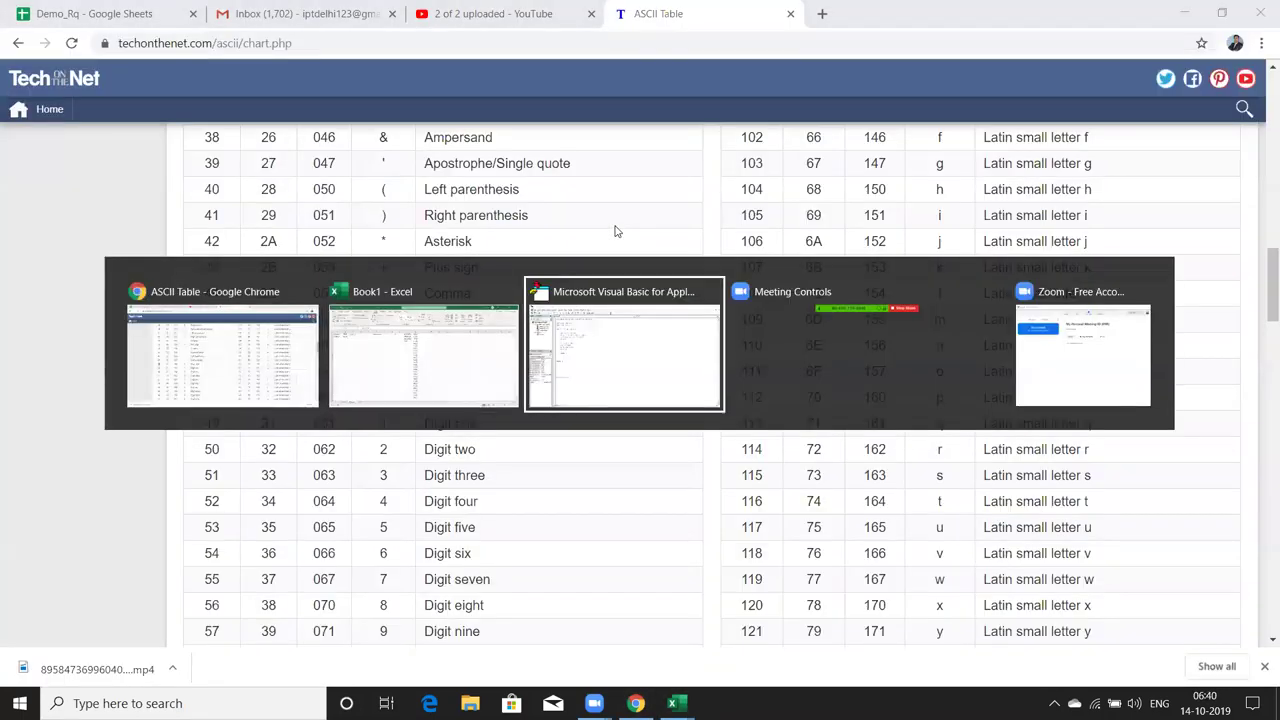
{"action": "key", "text": "Tab"}
{"action": "key", "text": "alt+shift+Tab"}
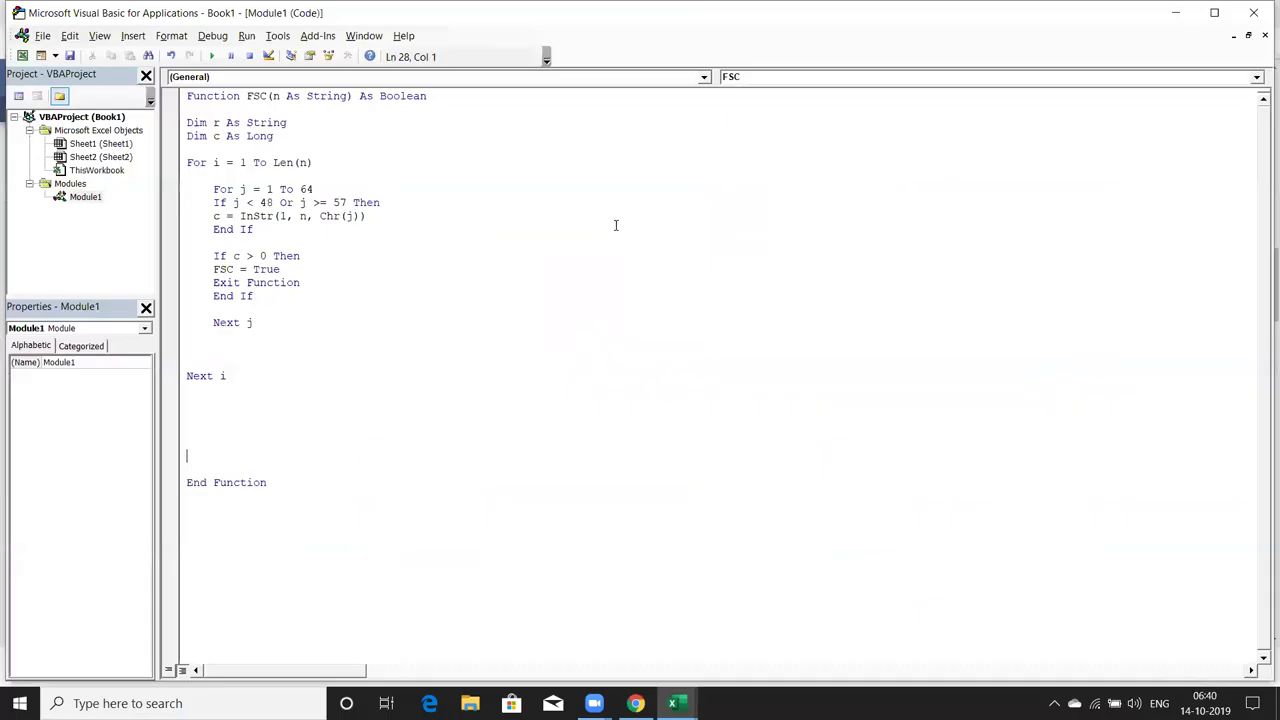
{"action": "left_click", "coordinate": [391, 134]}
{"action": "key", "text": "super+d"}
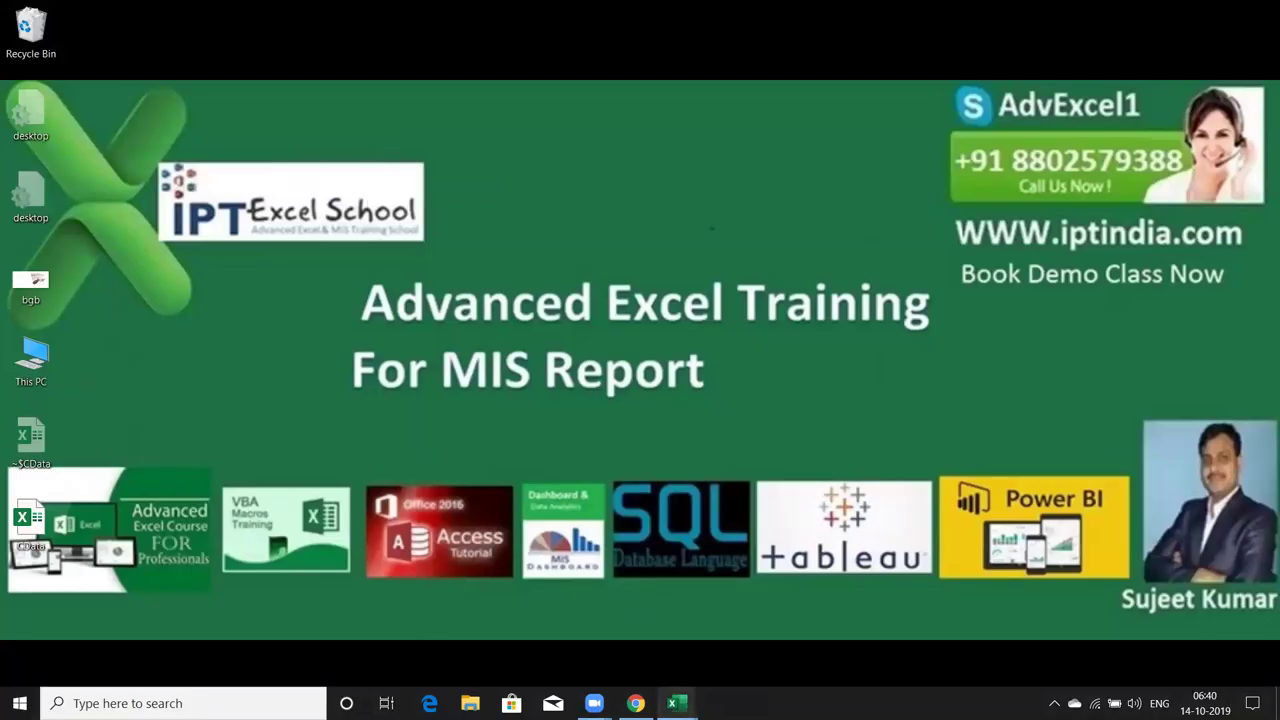
Restore the Book1 workbook on Sheet2, dismiss the Sheet2 tab menu, and open the Windows Start menu.
{"action": "mouse_move", "coordinate": [675, 703]}
{"action": "left_click", "coordinate": [626, 663]}
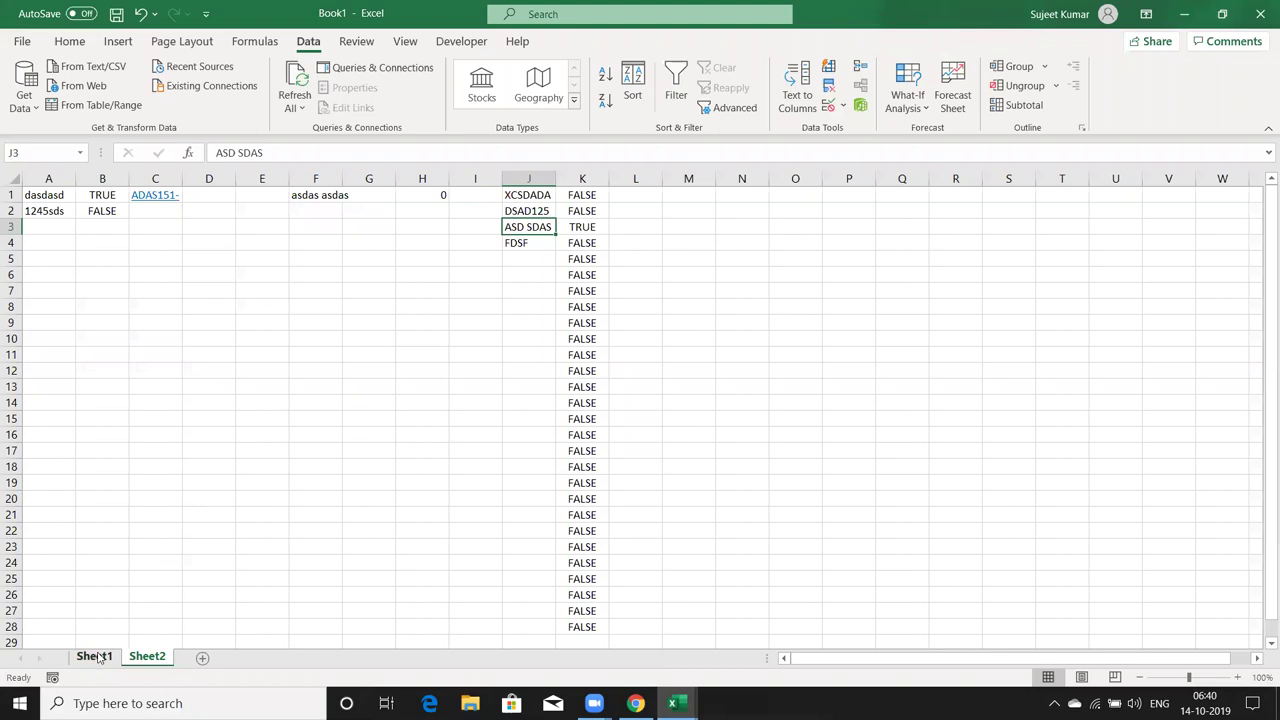
{"action": "right_click", "coordinate": [138, 660]}
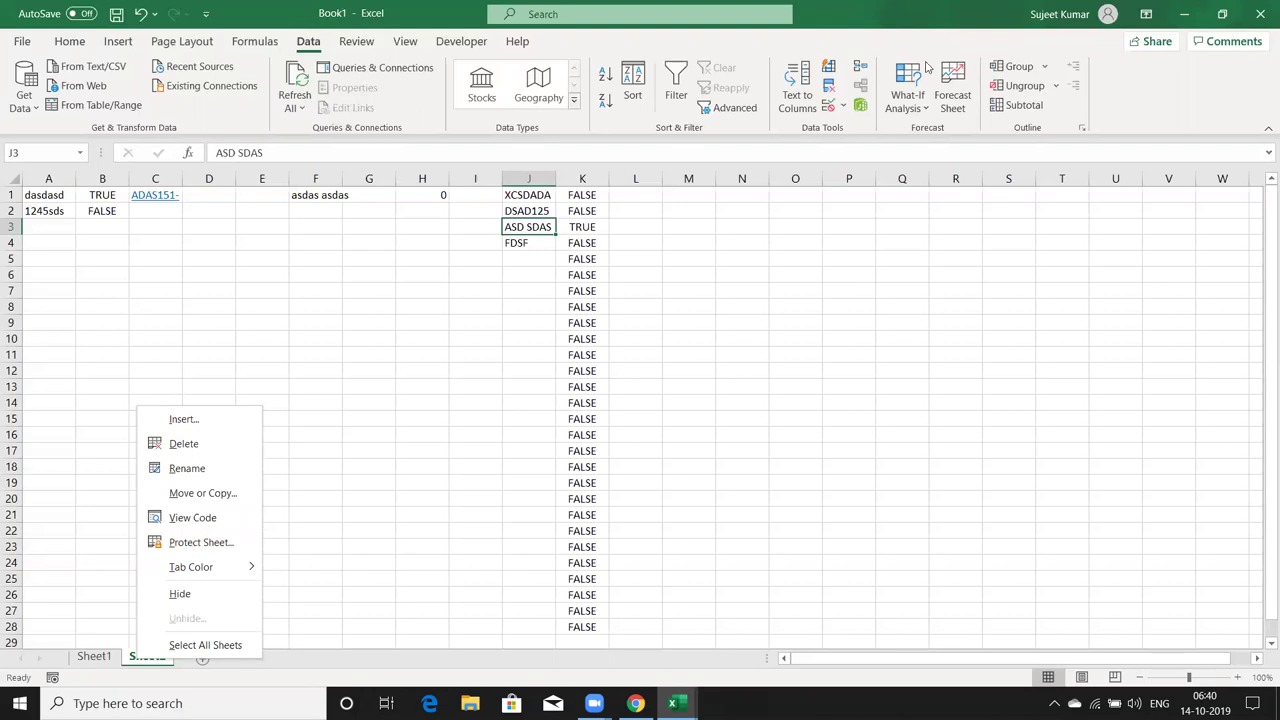
{"action": "key", "text": "Escape"}
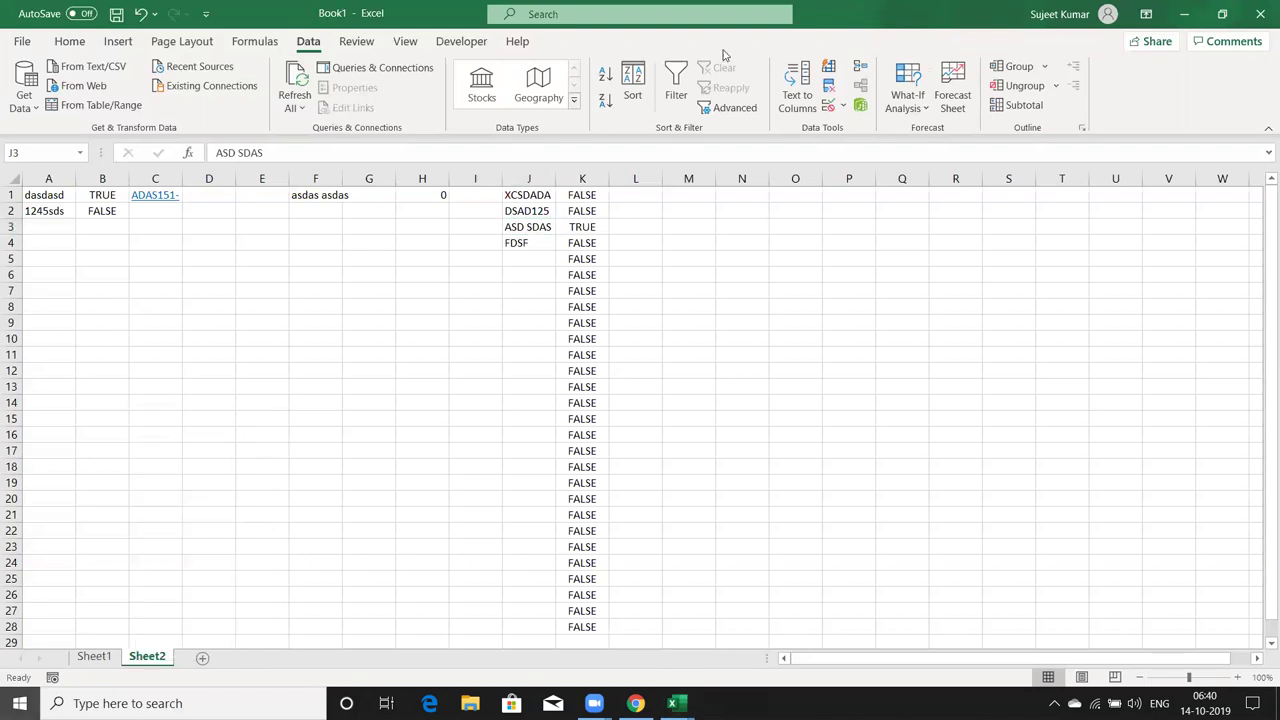
{"action": "key", "text": "super"}
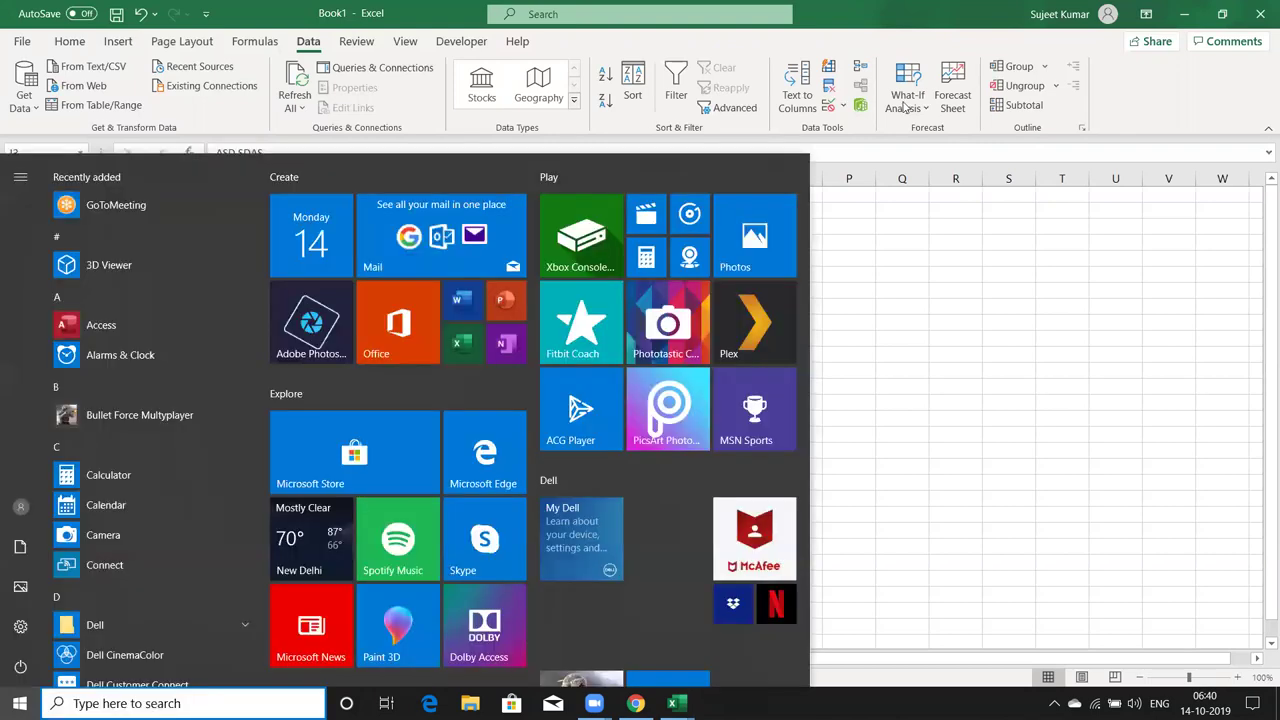